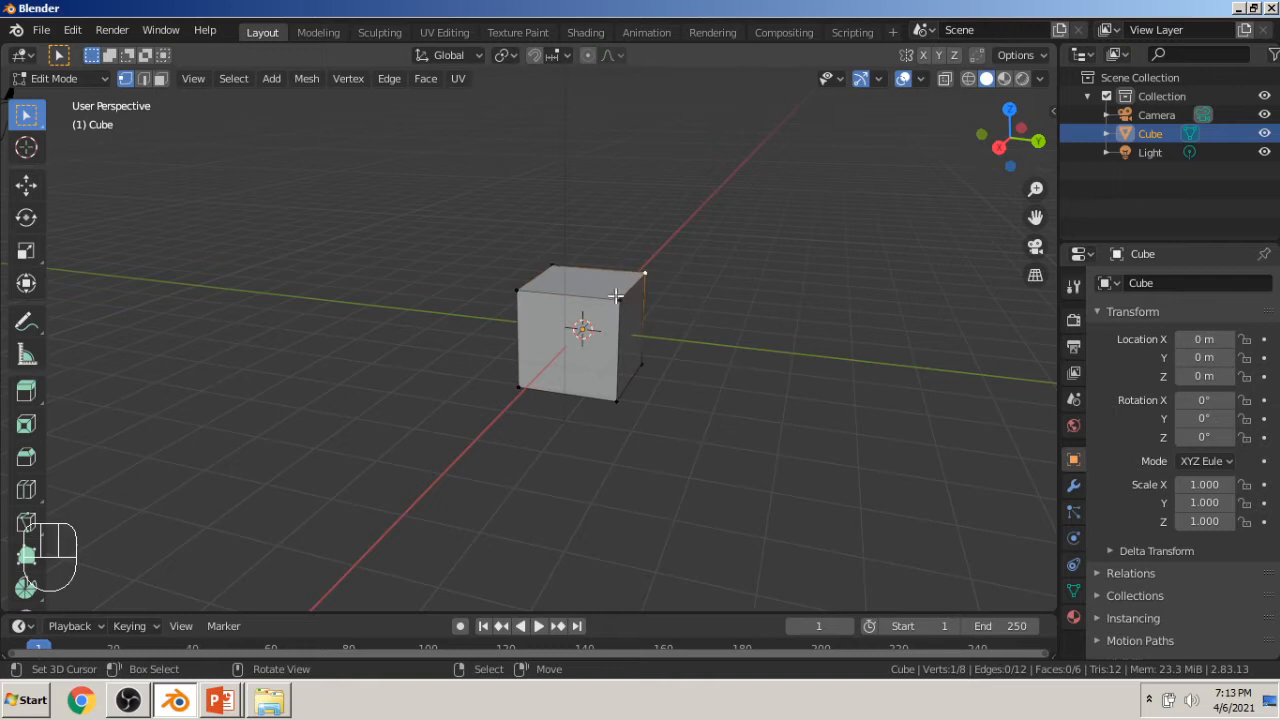
# Switch the cube back and forth between Object Mode and Edit Mode, finishing in Edit Mode.
pyautogui.press('Tab')
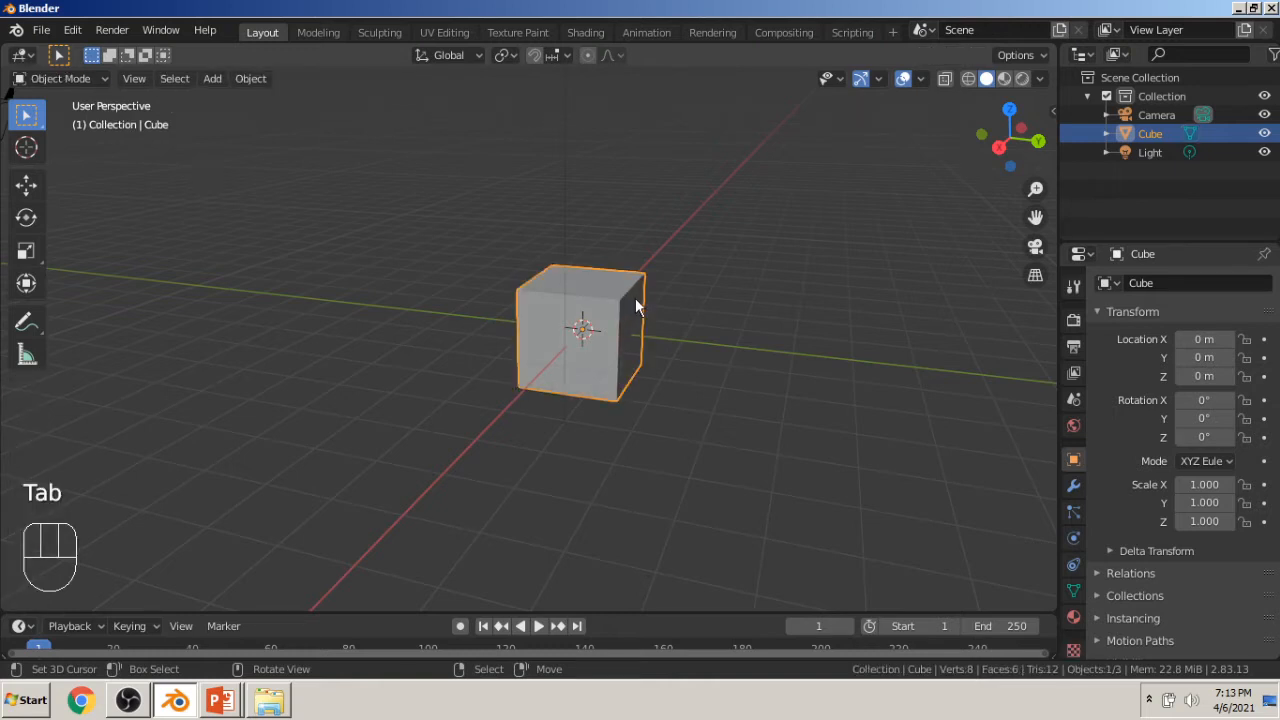
pyautogui.press('Tab')
pyautogui.press('Tab')
pyautogui.click(88, 78)
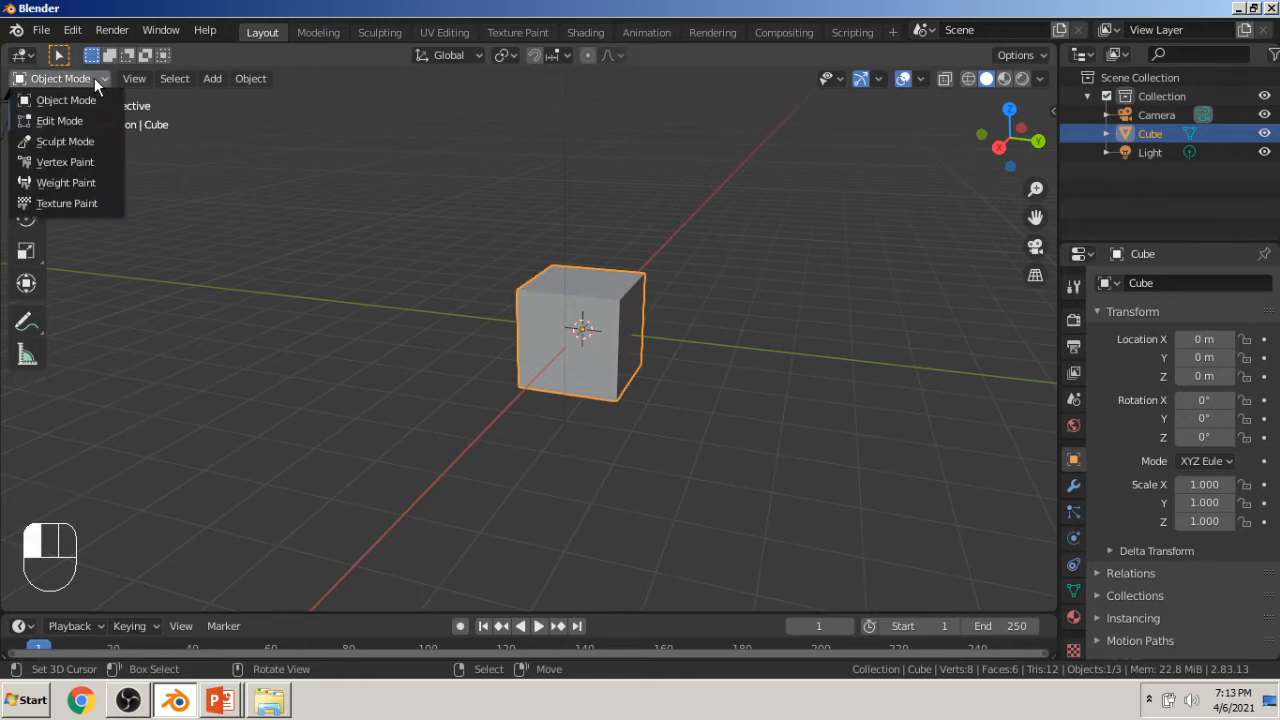
pyautogui.click(89, 120)
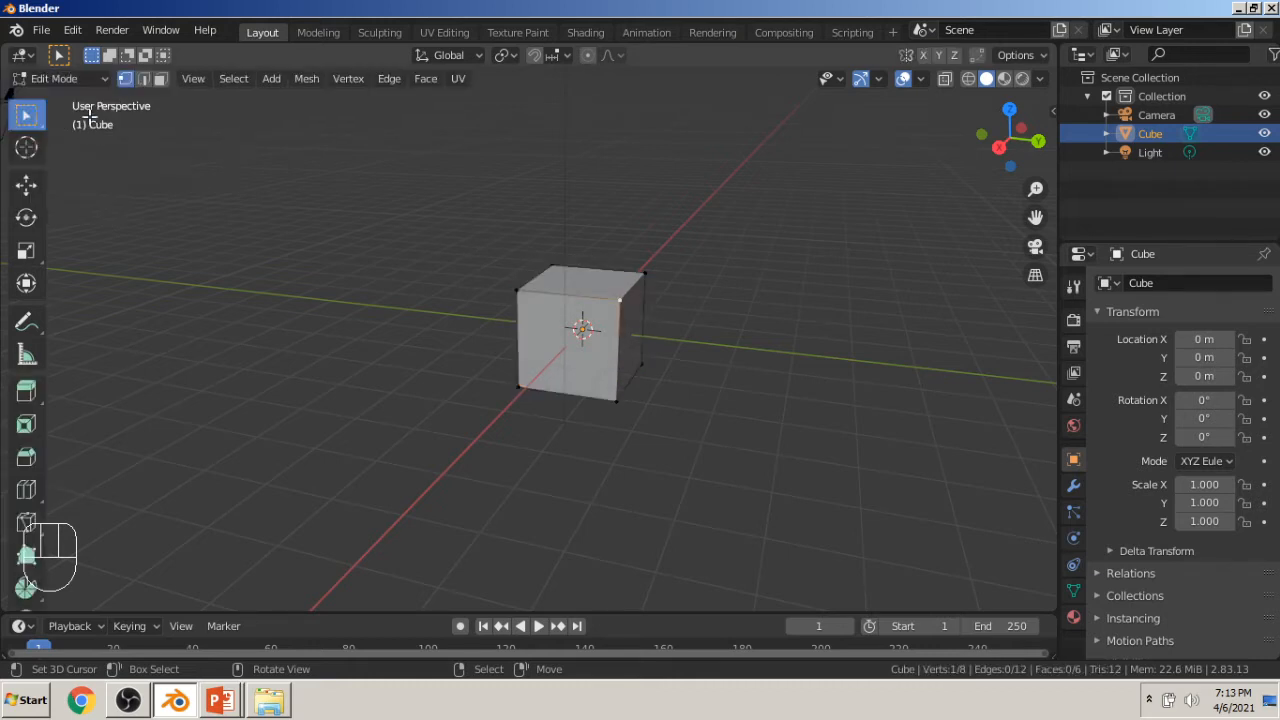
pyautogui.click(93, 77)
pyautogui.click(92, 98)
pyautogui.click(90, 77)
pyautogui.click(88, 120)
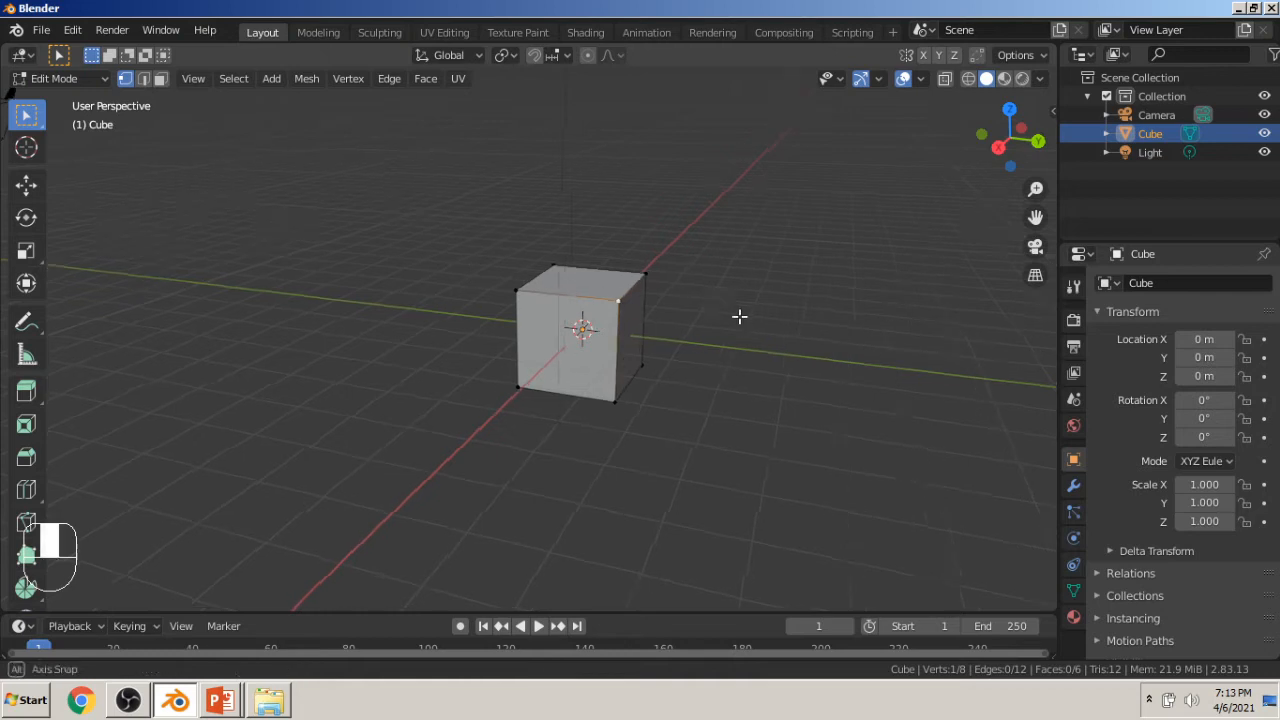
# Select upper edges of the cube in edge selection mode and its top face in face selection mode.
pyautogui.moveTo(749, 314); pyautogui.dragTo(708, 316, button='middle')
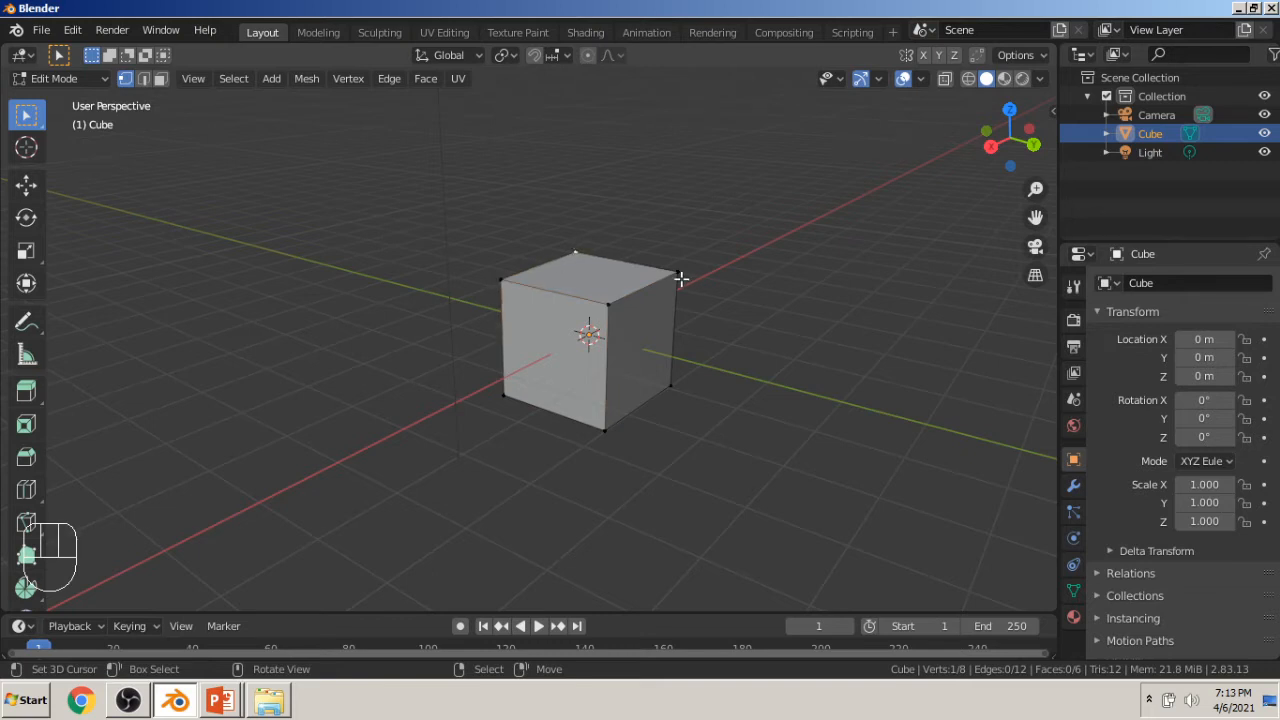
pyautogui.click(144, 78)
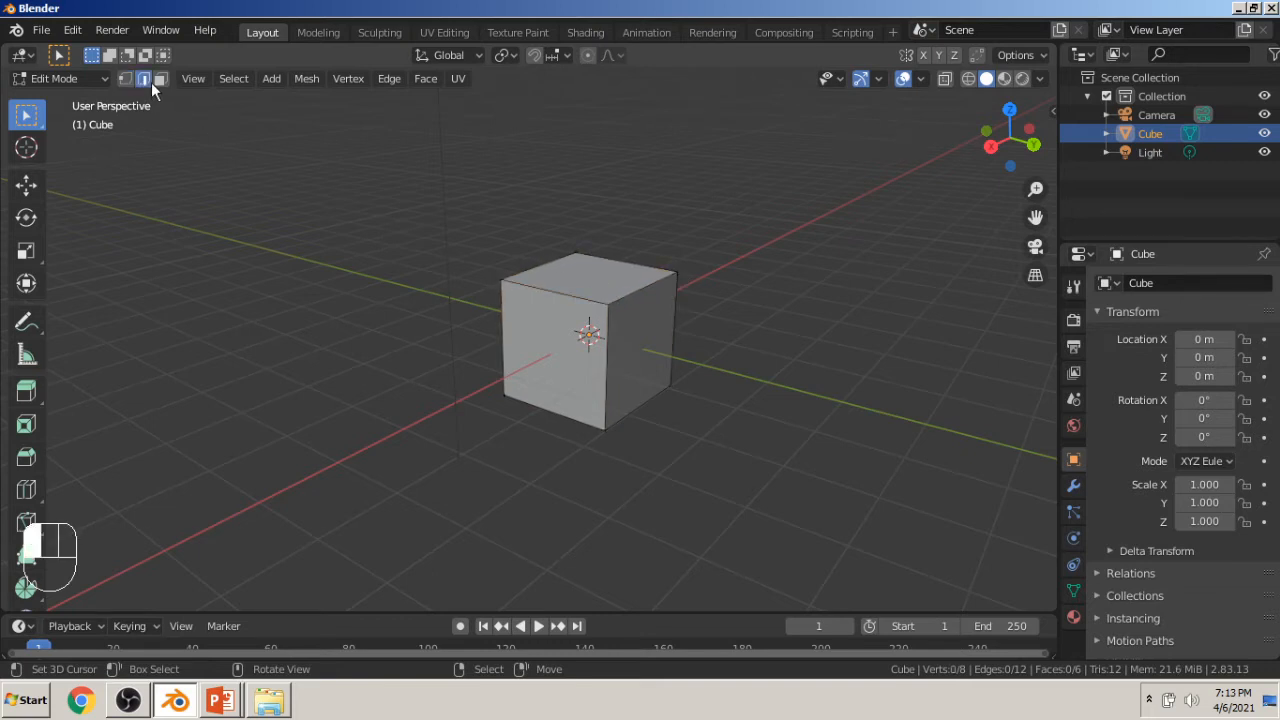
pyautogui.rightClick(531, 267)
pyautogui.rightClick(613, 263)
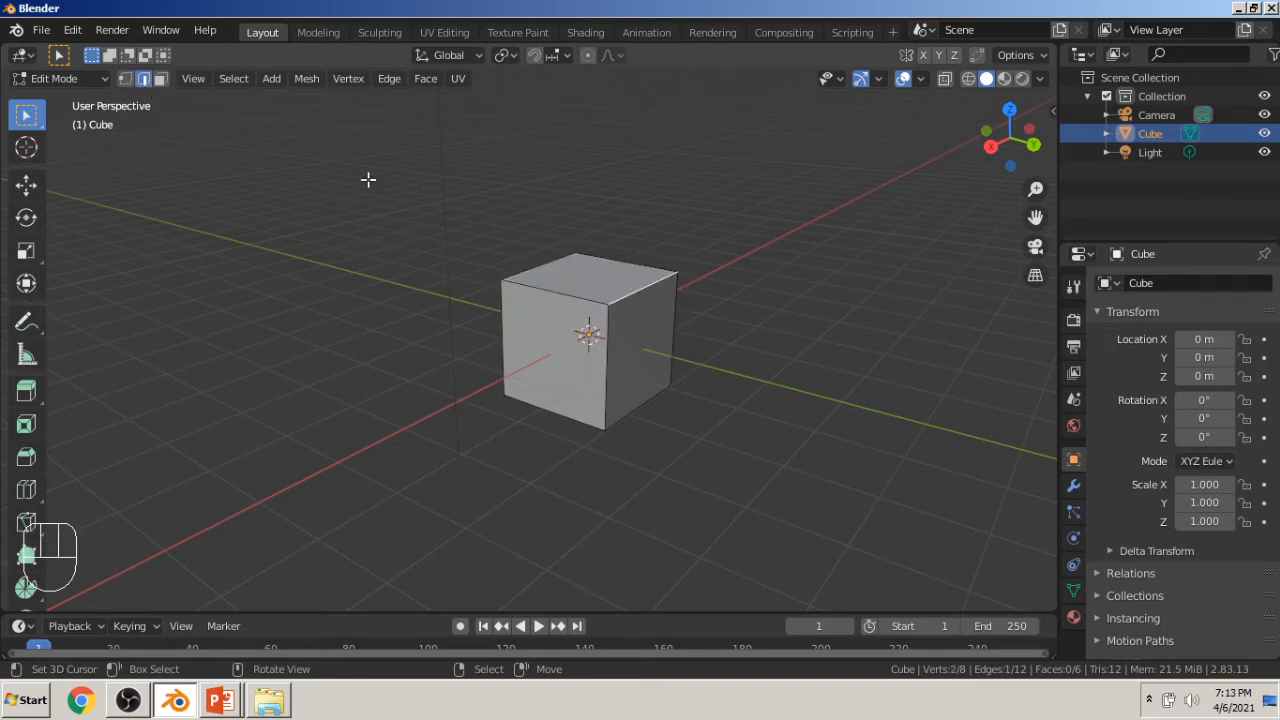
pyautogui.click(160, 78)
pyautogui.rightClick(600, 271)
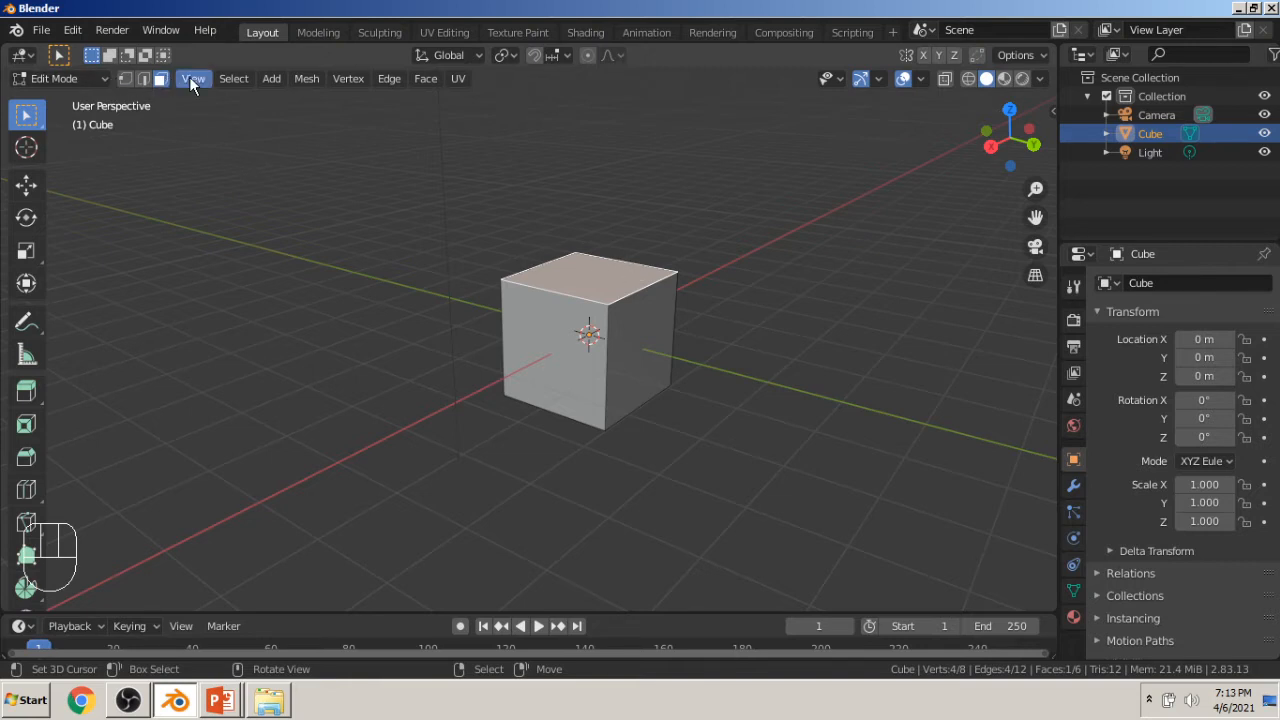
# Switch to vertex selection and select each of the four top corners of the cube in turn.
pyautogui.press('1')
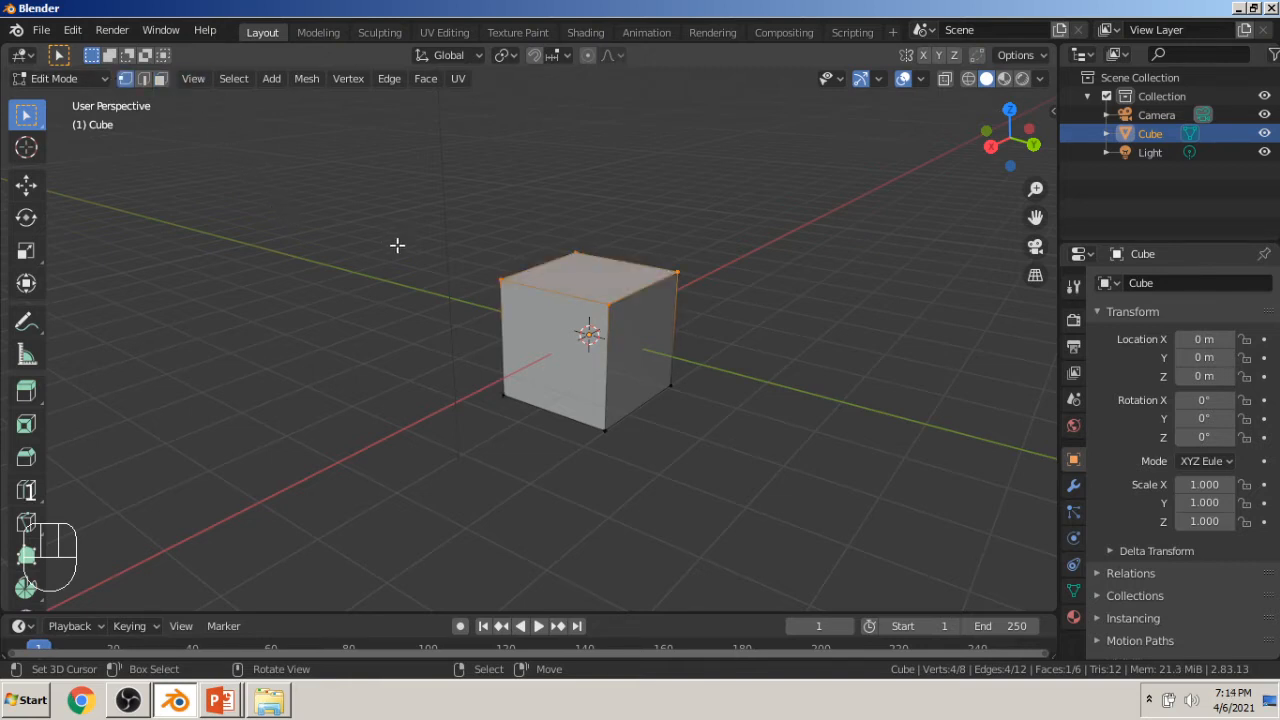
pyautogui.rightClick(504, 280)
pyautogui.rightClick(572, 255)
pyautogui.rightClick(675, 271)
pyautogui.rightClick(609, 304)
# Switch to edge selection and select the two rear edges of the cube's top face one after the other.
pyautogui.press('2')
pyautogui.rightClick(540, 267)
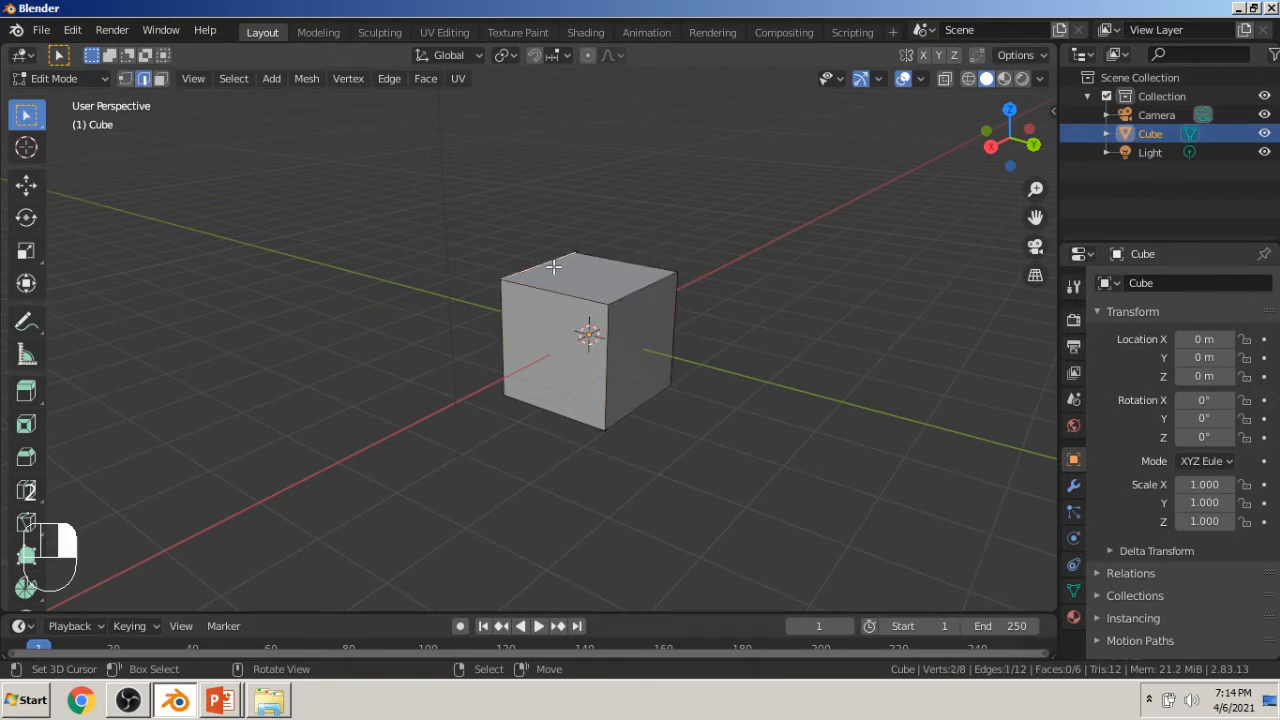
pyautogui.rightClick(611, 263)
# Switch to face selection and select the cube's top and side faces in turn, ending on the top face.
pyautogui.press('3')
pyautogui.rightClick(596, 276)
pyautogui.rightClick(574, 303)
pyautogui.rightClick(610, 322)
pyautogui.rightClick(550, 270)
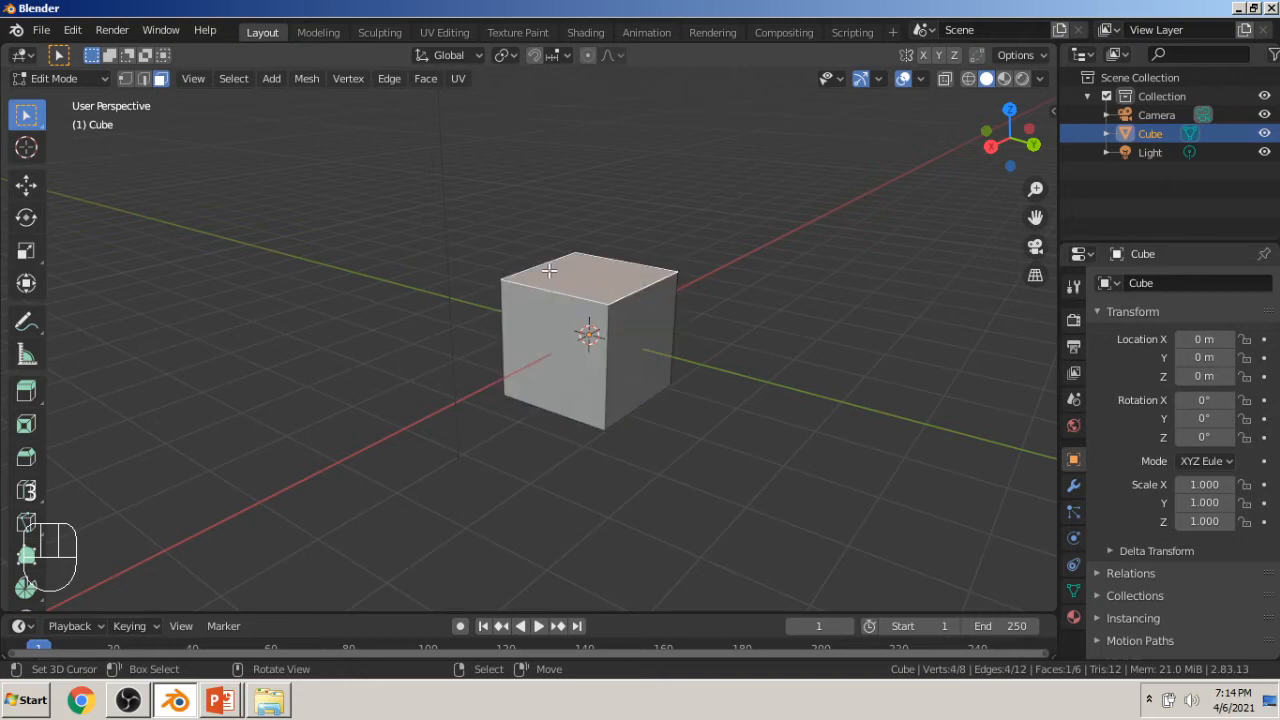
# Cycle repeatedly through vertex, edge and face selection modes, ending in vertex selection.
pyautogui.press('1')
pyautogui.press('2')
pyautogui.press('3')
pyautogui.press('1')
pyautogui.press('2')
pyautogui.press('3')
pyautogui.press('1')
pyautogui.press('2')
pyautogui.press('3')
pyautogui.press('1')
pyautogui.press('2')
pyautogui.press('3')
pyautogui.press('1')
# Select the cube's upper front-left corner vertex and move it down about 1.02 m along the Z axis.
pyautogui.rightClick(496, 283)
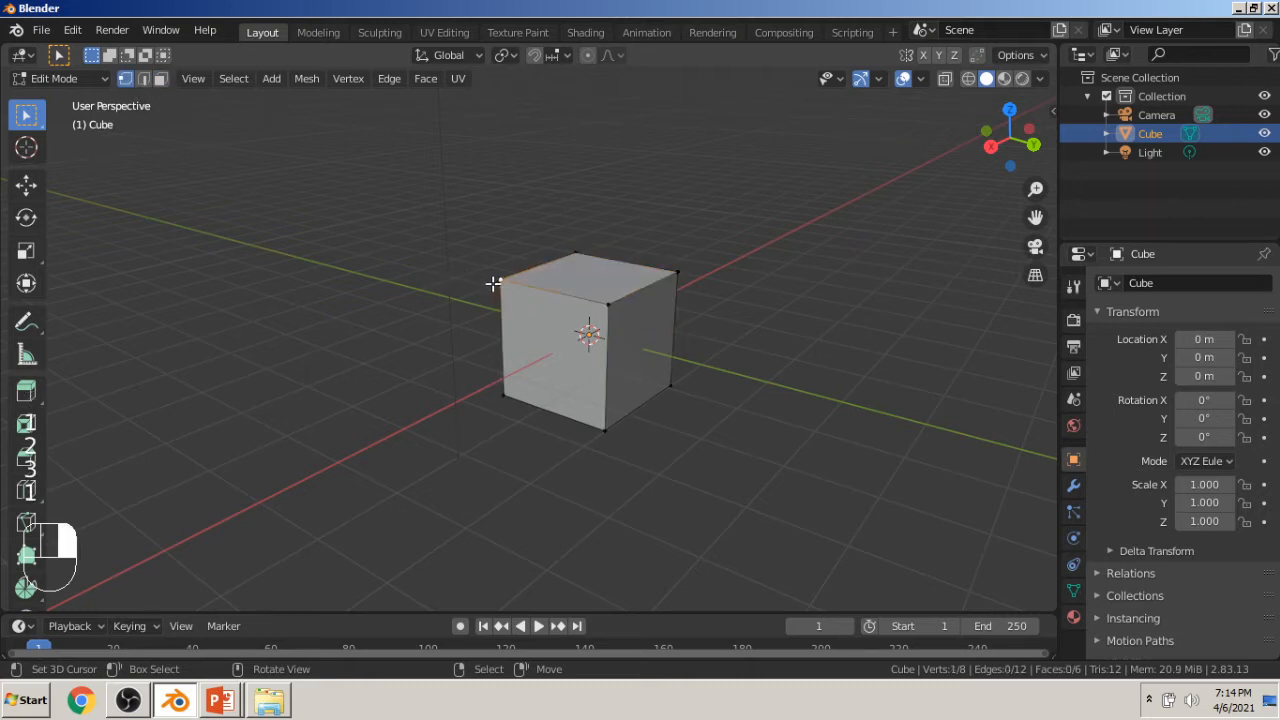
pyautogui.scroll(2, 556, 283)
pyautogui.scroll(-1, 502, 264)
pyautogui.scroll(3, 504, 268)
pyautogui.scroll(-2, 466, 207)
pyautogui.scroll(-1, 492, 238)
pyautogui.scroll(1, 520, 265)
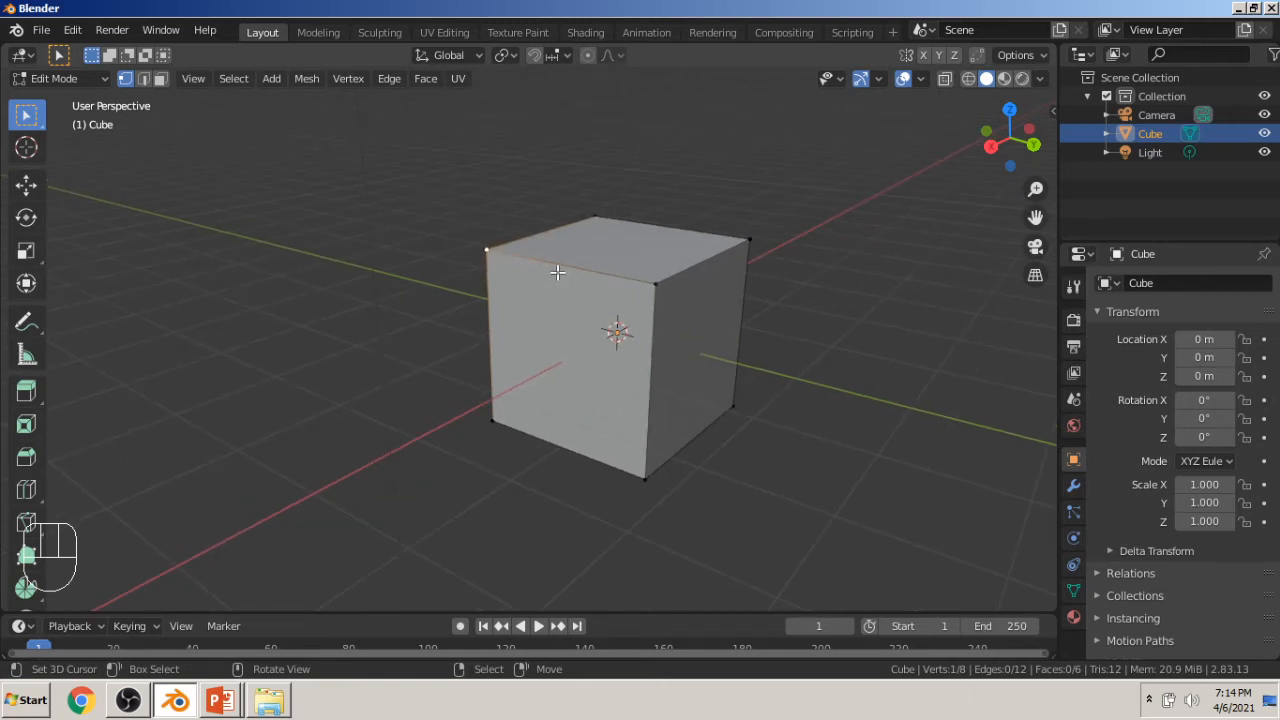
pyautogui.press('g')
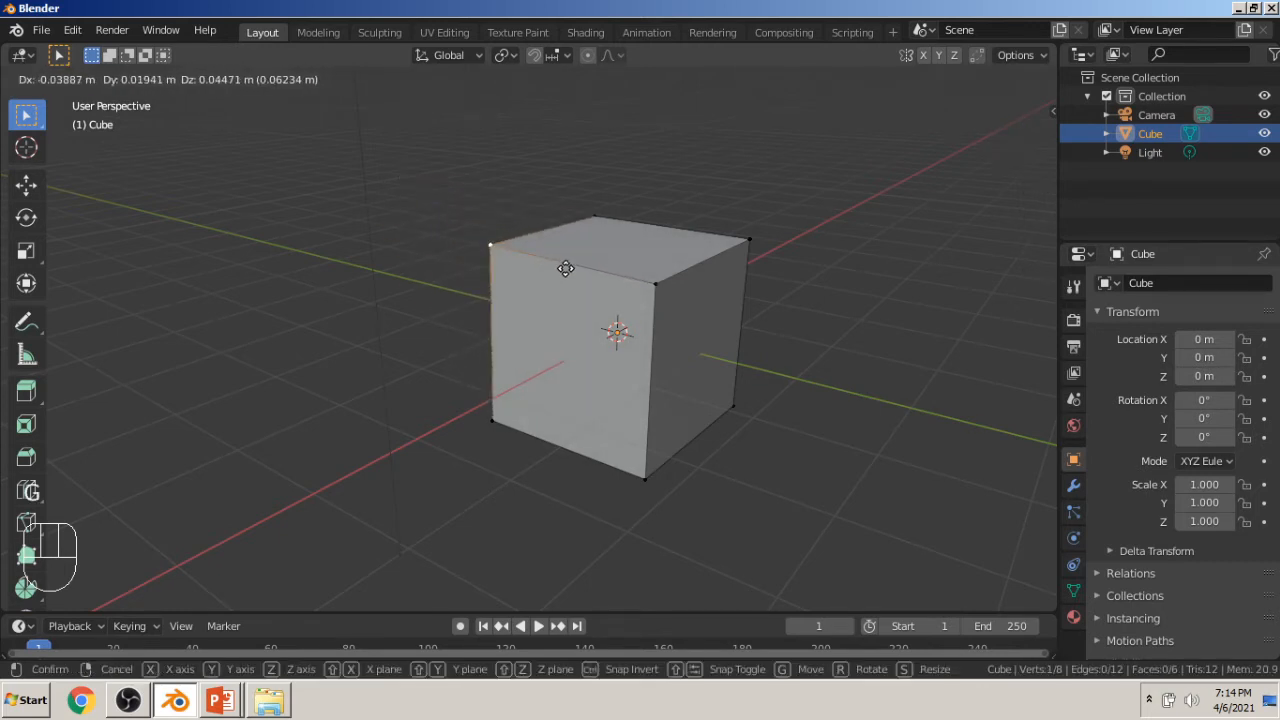
pyautogui.press('x')
pyautogui.press('y')
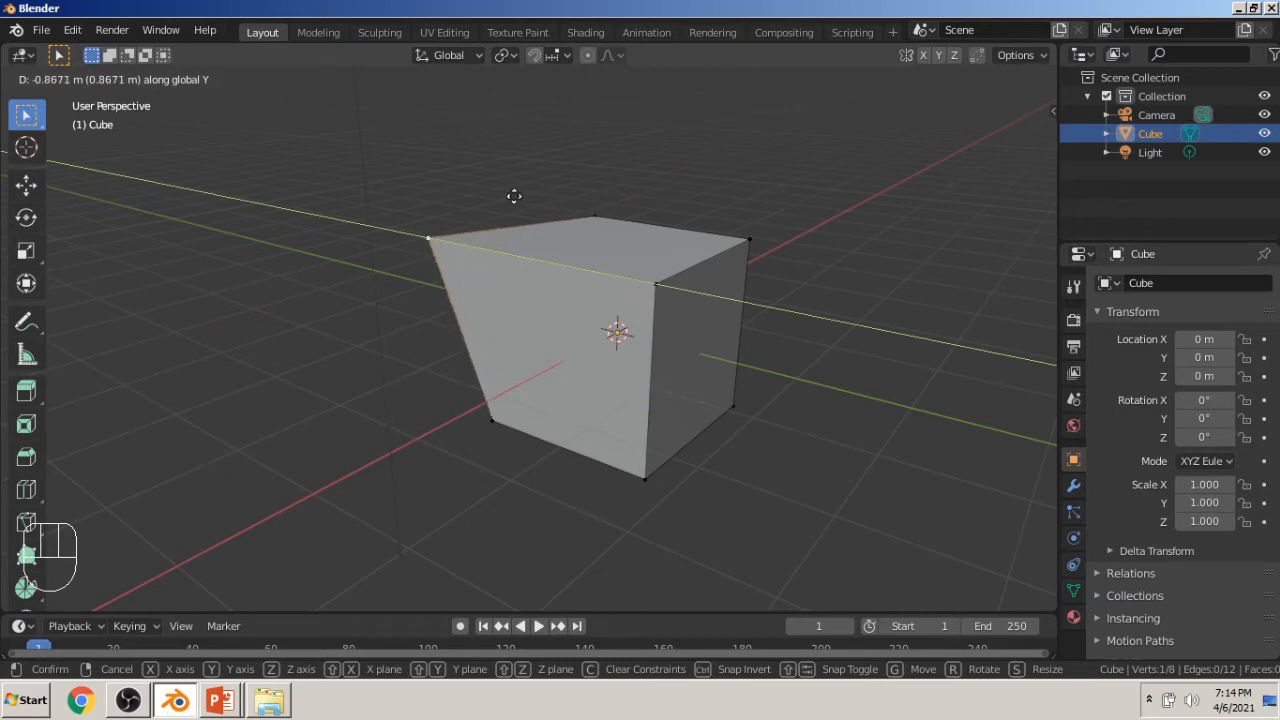
pyautogui.press('z')
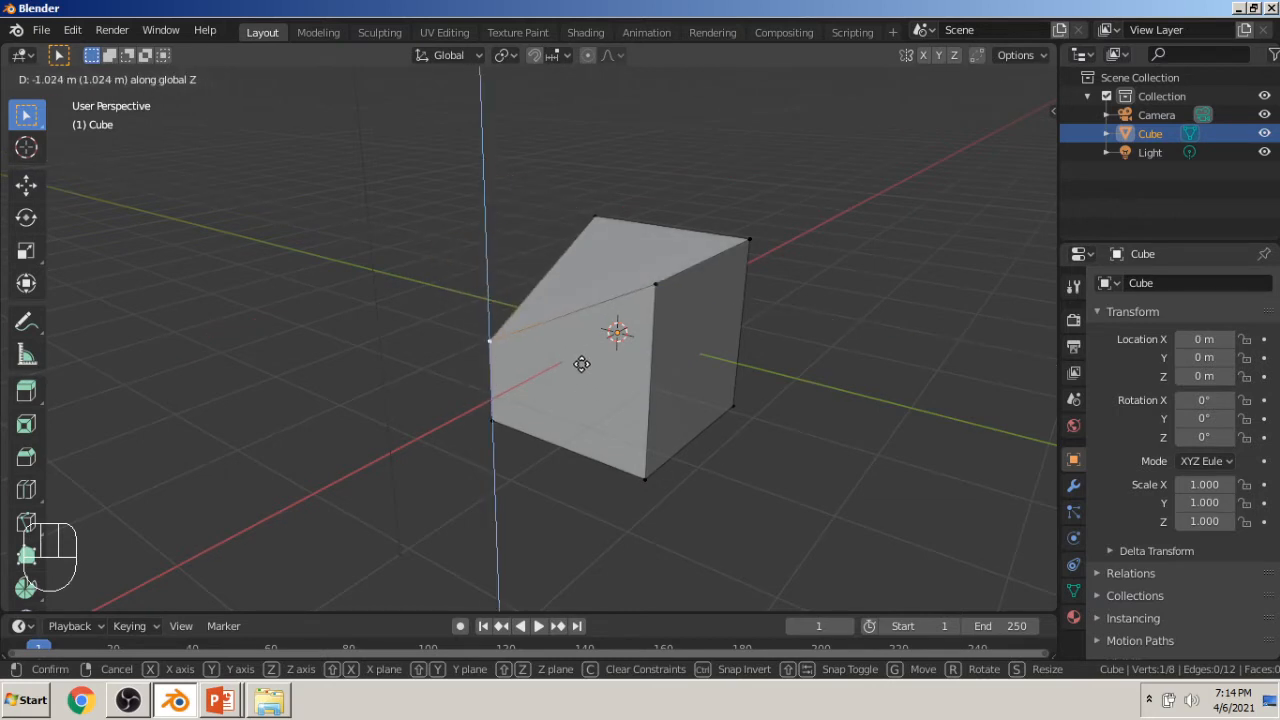
pyautogui.click(581, 364)
# In edge selection mode, select the vertical edge below the lowered corner and move it down along the Z axis.
pyautogui.moveTo(564, 366); pyautogui.dragTo(334, 277, button='middle')
pyautogui.scroll(-3, 330, 276)
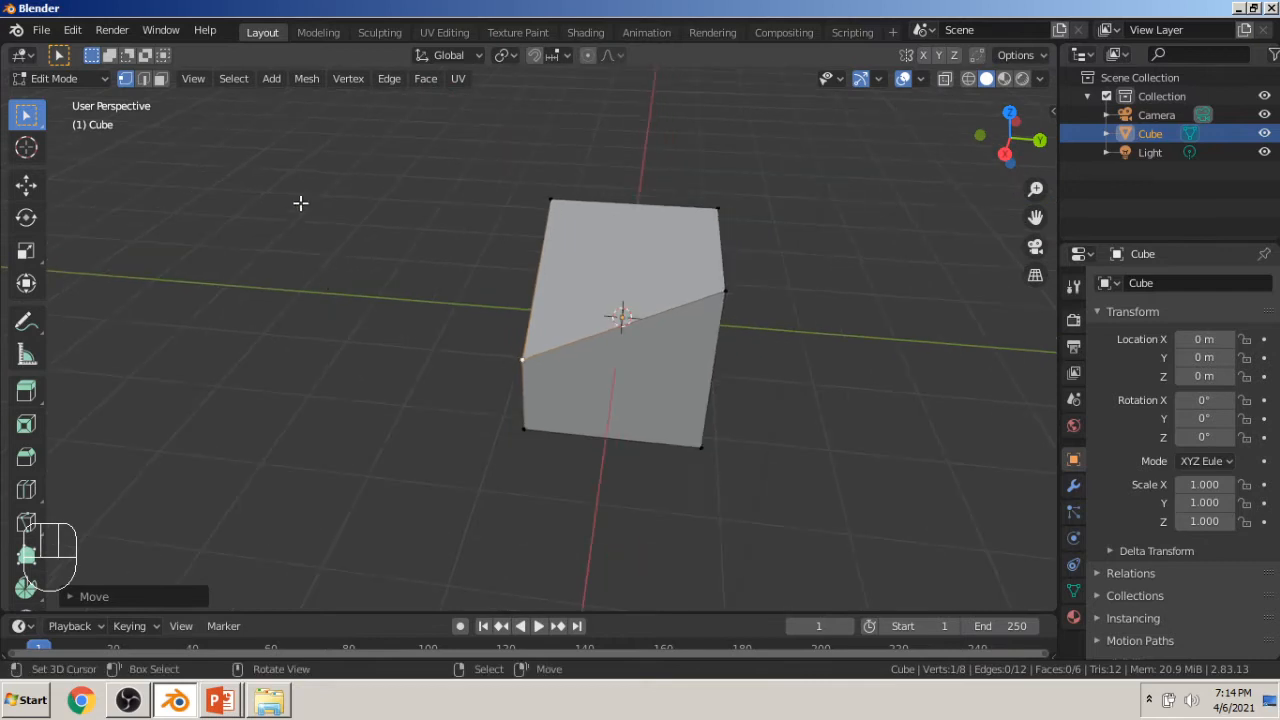
pyautogui.click(145, 79)
pyautogui.moveTo(672, 252); pyautogui.dragTo(663, 331, button='middle')
pyautogui.click(571, 362)
pyautogui.moveTo(571, 362); pyautogui.dragTo(516, 332, button='middle')
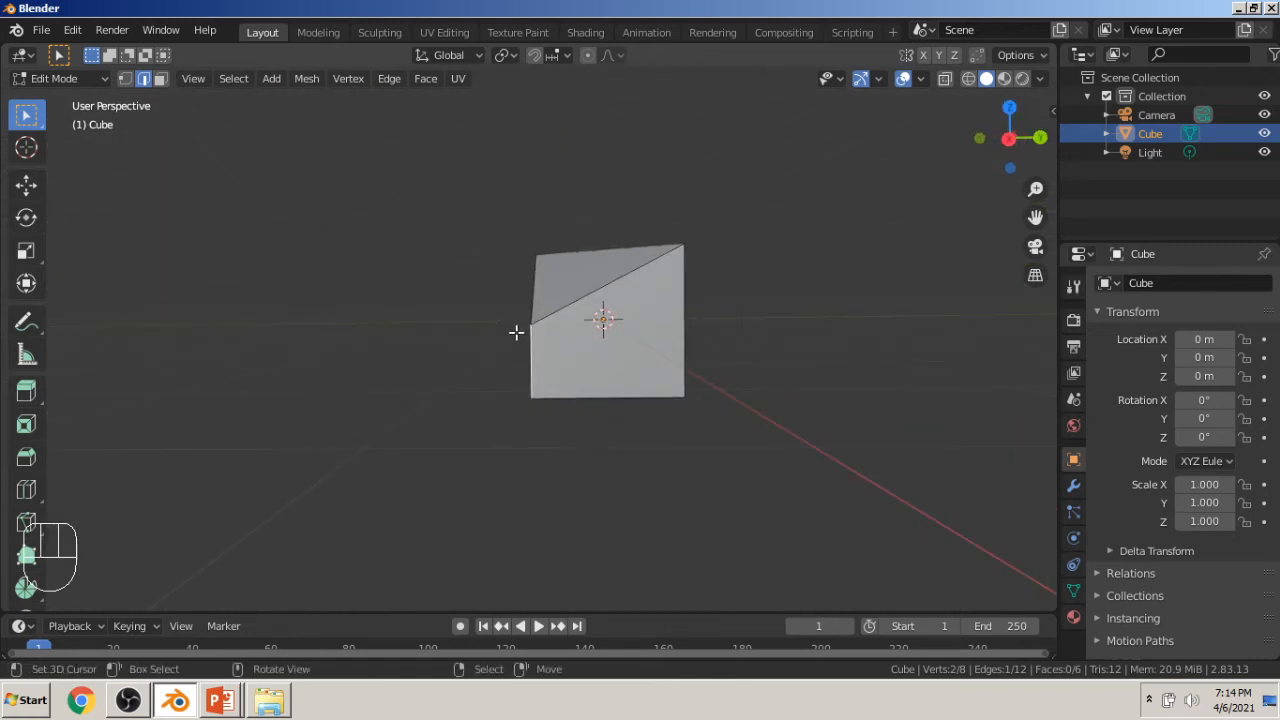
pyautogui.press('g')
pyautogui.press('z')
pyautogui.click(536, 392)
# In face selection mode, select the slanted top face and move it along the Z axis.
pyautogui.moveTo(536, 392); pyautogui.dragTo(567, 323, button='middle')
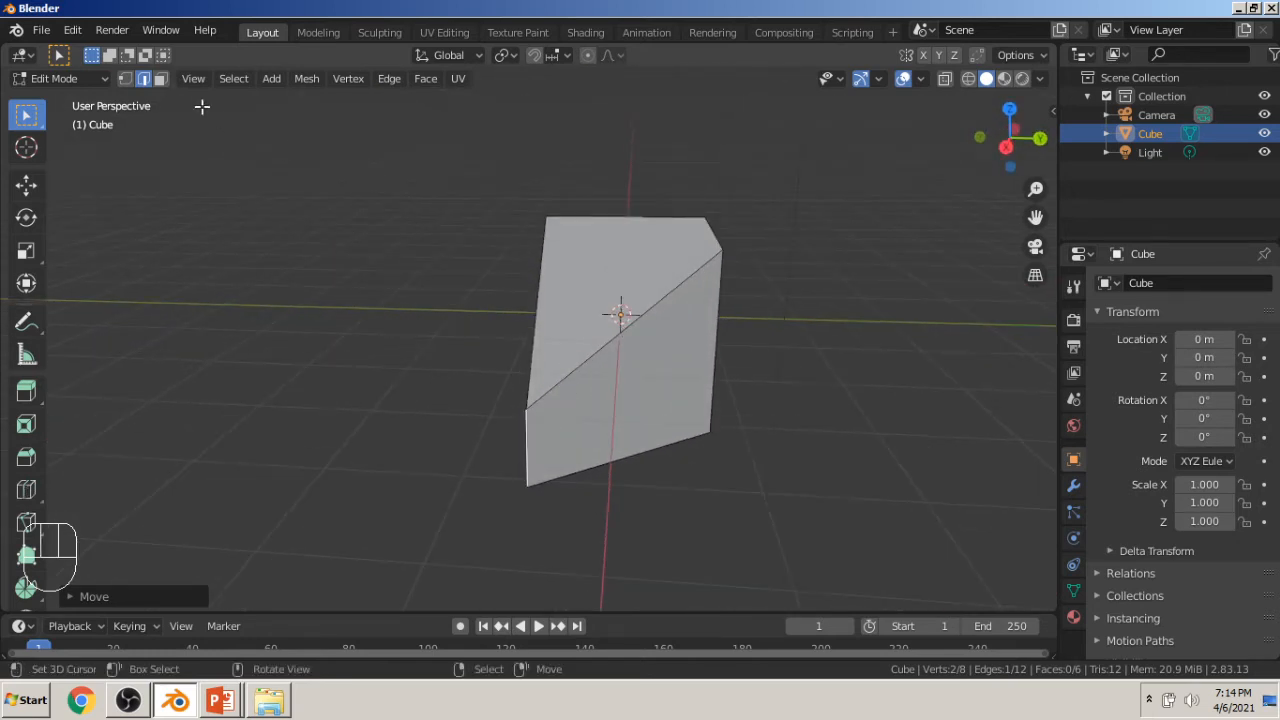
pyautogui.click(158, 84)
pyautogui.click(600, 285)
pyautogui.moveTo(600, 285); pyautogui.dragTo(612, 320, button='middle')
pyautogui.press('g')
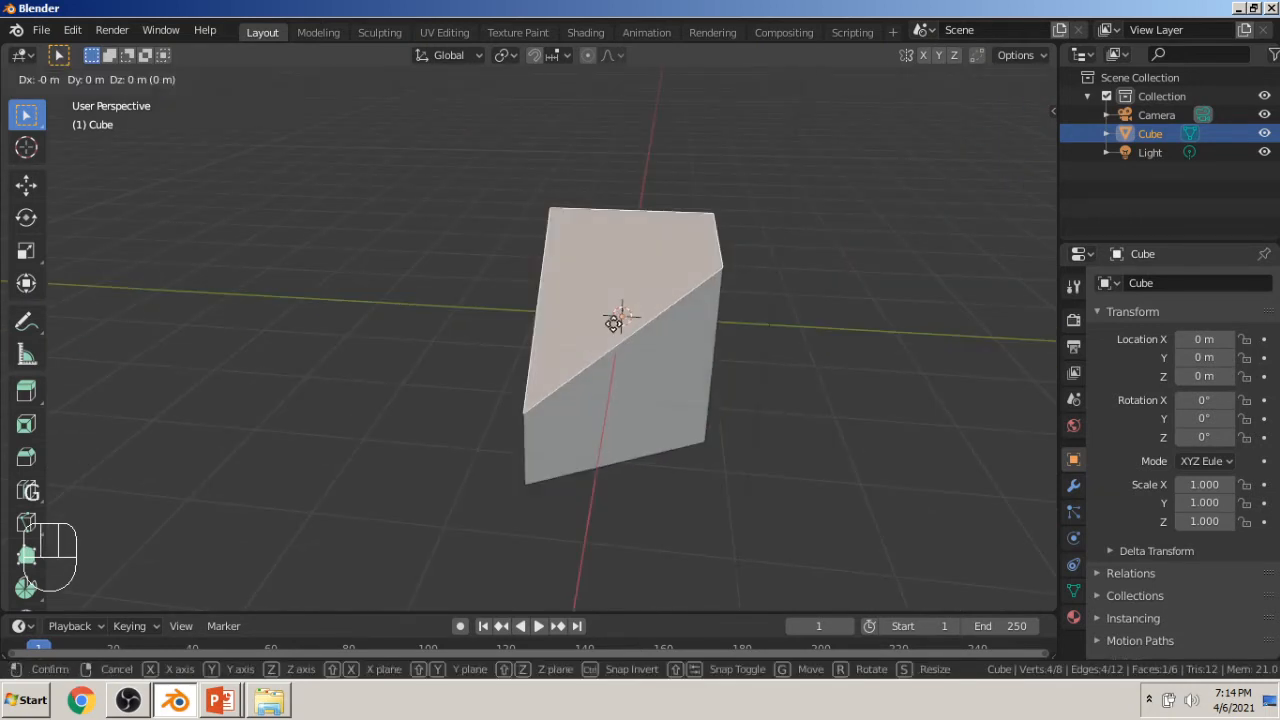
pyautogui.press('z')
pyautogui.click(617, 312)
# Move the selected top face sideways along the X axis.
pyautogui.moveTo(617, 312); pyautogui.dragTo(657, 277, button='middle')
pyautogui.press('g')
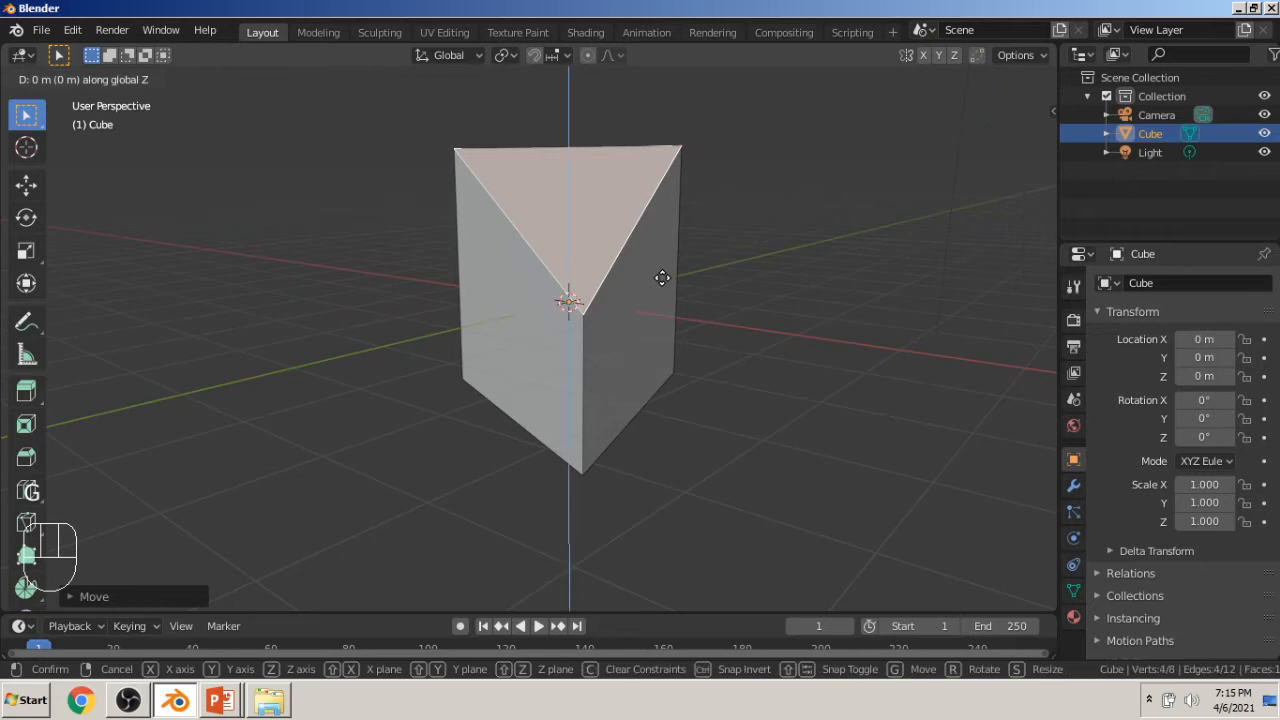
pyautogui.press('x')
pyautogui.click(745, 288)
# Undo all the face, edge and vertex moves to restore the original cube.
pyautogui.moveTo(745, 288); pyautogui.dragTo(568, 306, button='middle')
pyautogui.hotkey('ctrl', 'z')
pyautogui.hotkey('ctrl', 'z')
pyautogui.hotkey('ctrl', 'z')
pyautogui.hotkey('ctrl', 'z')
pyautogui.hotkey('ctrl', 'z')
pyautogui.hotkey('ctrl', 'z')
pyautogui.hotkey('ctrl', 'z')
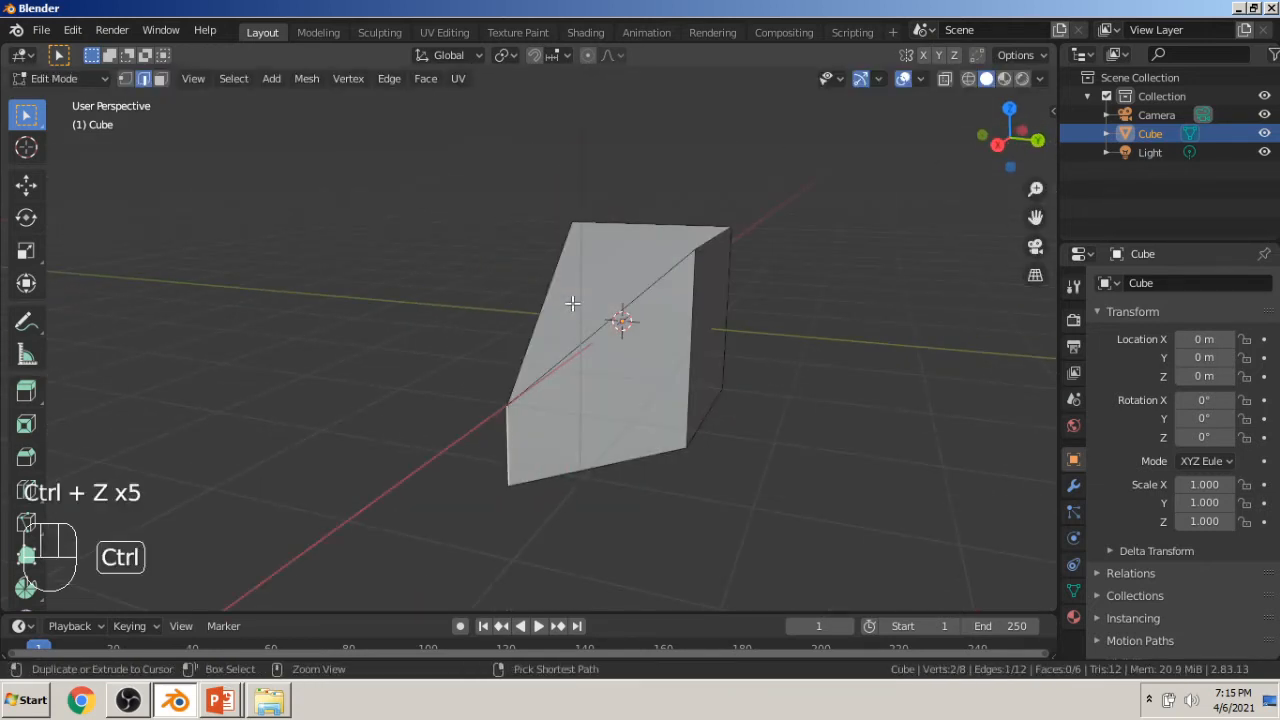
pyautogui.hotkey('ctrl', 'z')
pyautogui.hotkey('ctrl', 'z')
pyautogui.hotkey('ctrl', 'z')
pyautogui.hotkey('ctrl', 'z')
pyautogui.moveTo(571, 306); pyautogui.dragTo(720, 308, button='middle')
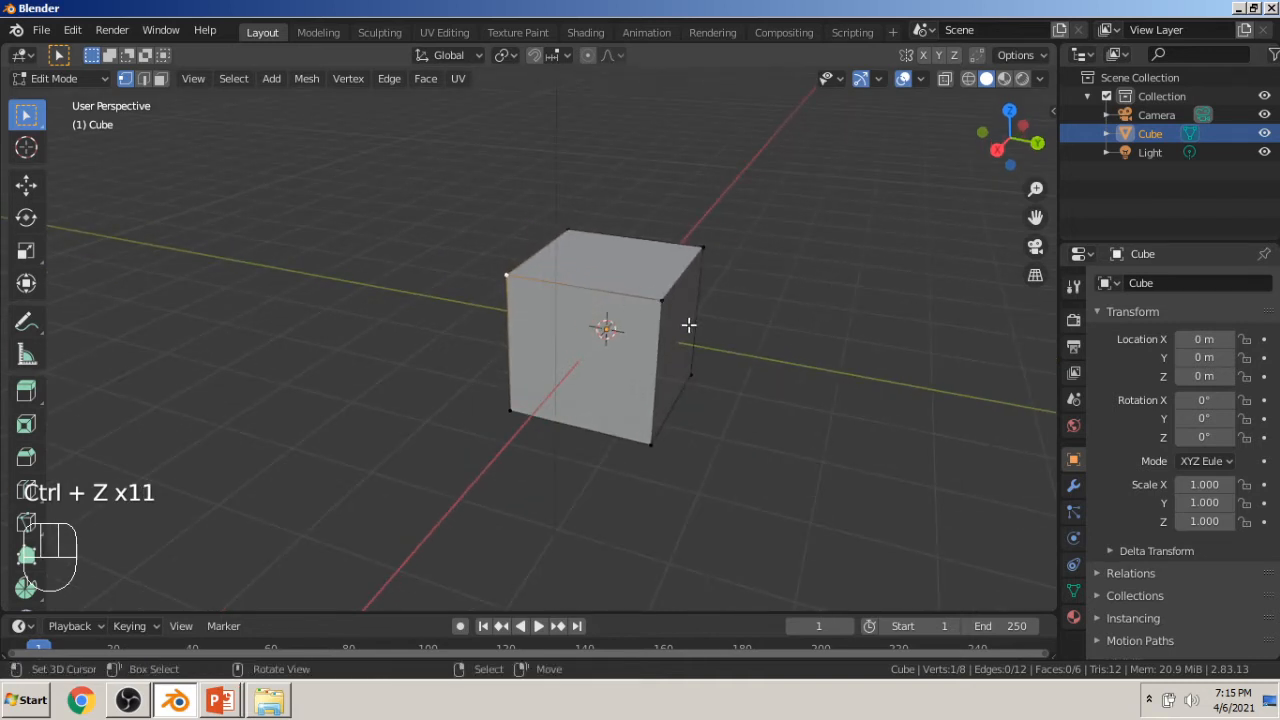
# Switch to the PowerPoint slide, draw a mark beside the Extrude entry, and return to Blender.
pyautogui.hotkey('alt', 'Tab')
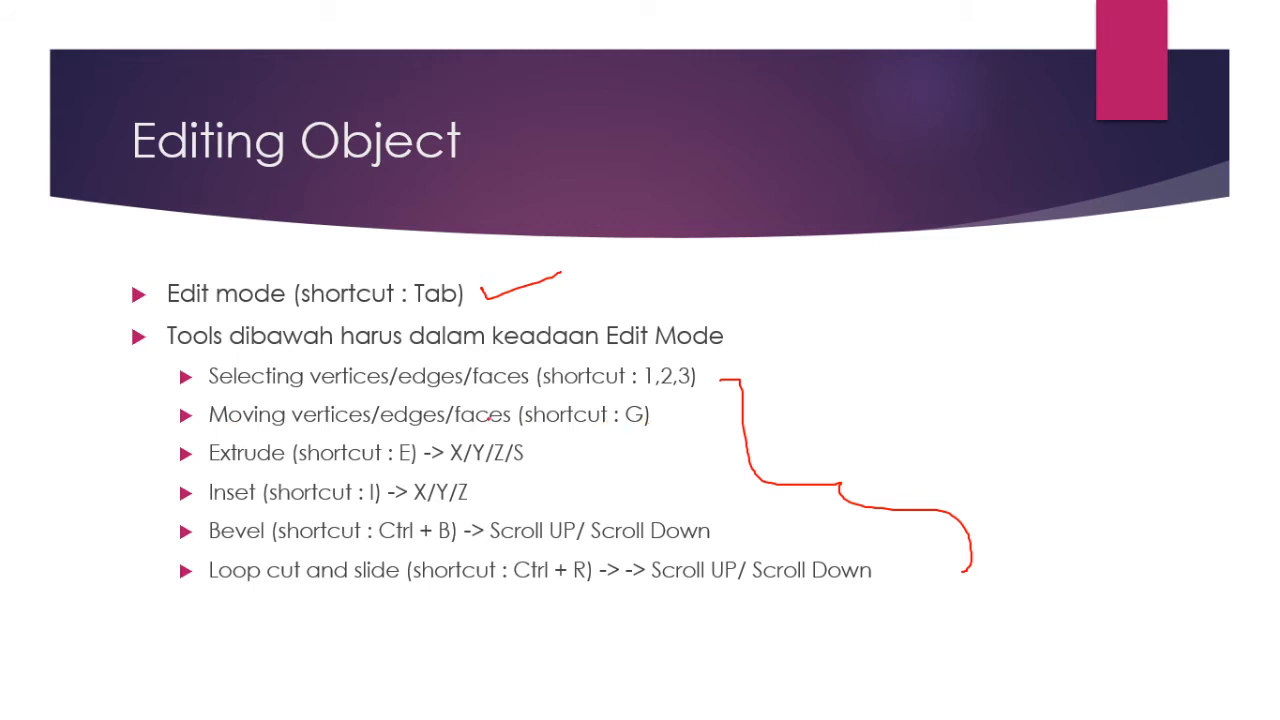
pyautogui.moveTo(547, 464); pyautogui.dragTo(604, 455)
pyautogui.hotkey('alt', 'Tab')
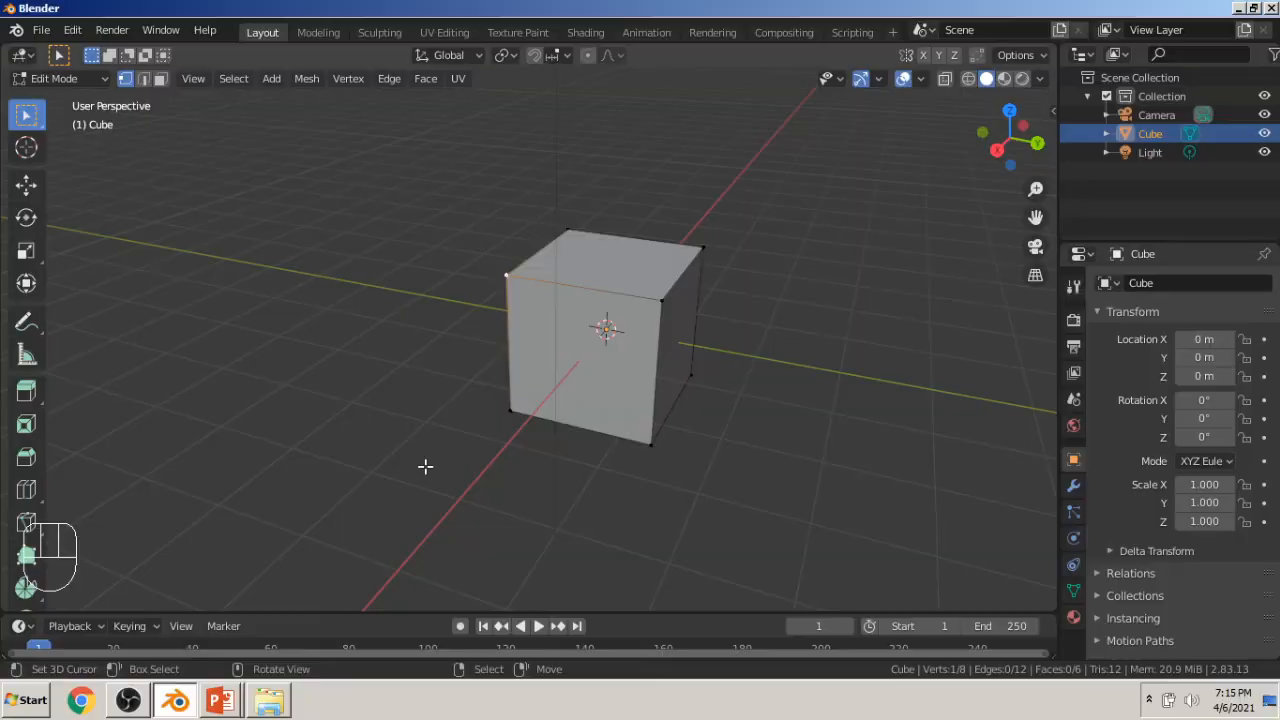
# Arrange the modelling tools in two columns and activate the Extrude Region tool with the cube's top face selected.
pyautogui.moveTo(51, 340); pyautogui.dragTo(77, 340)
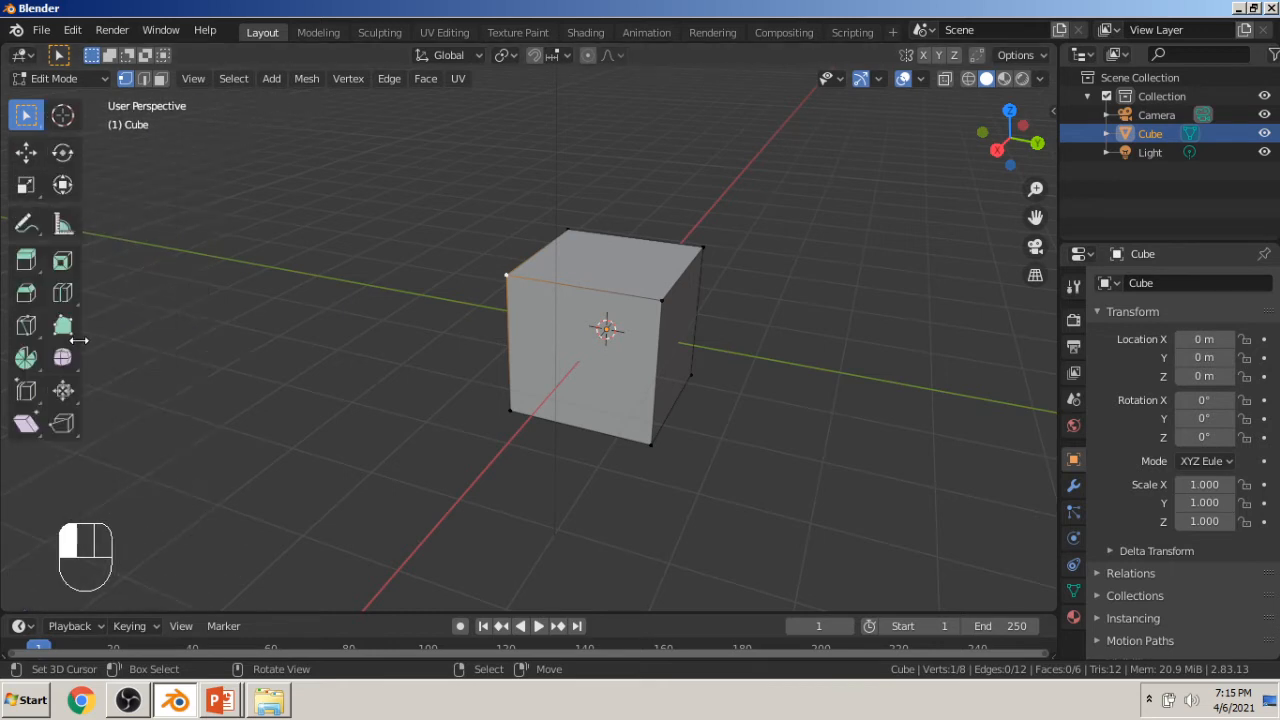
pyautogui.moveTo(600, 243); pyautogui.dragTo(569, 261, button='middle')
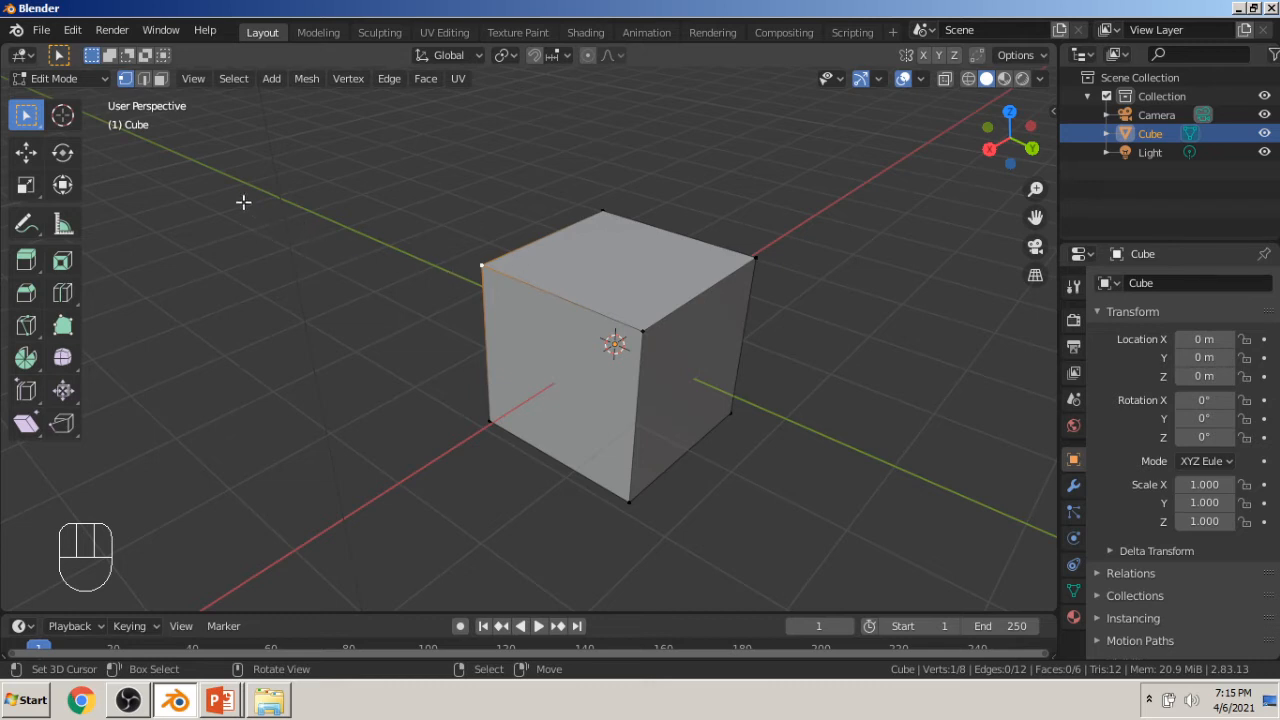
pyautogui.click(160, 78)
pyautogui.click(549, 290)
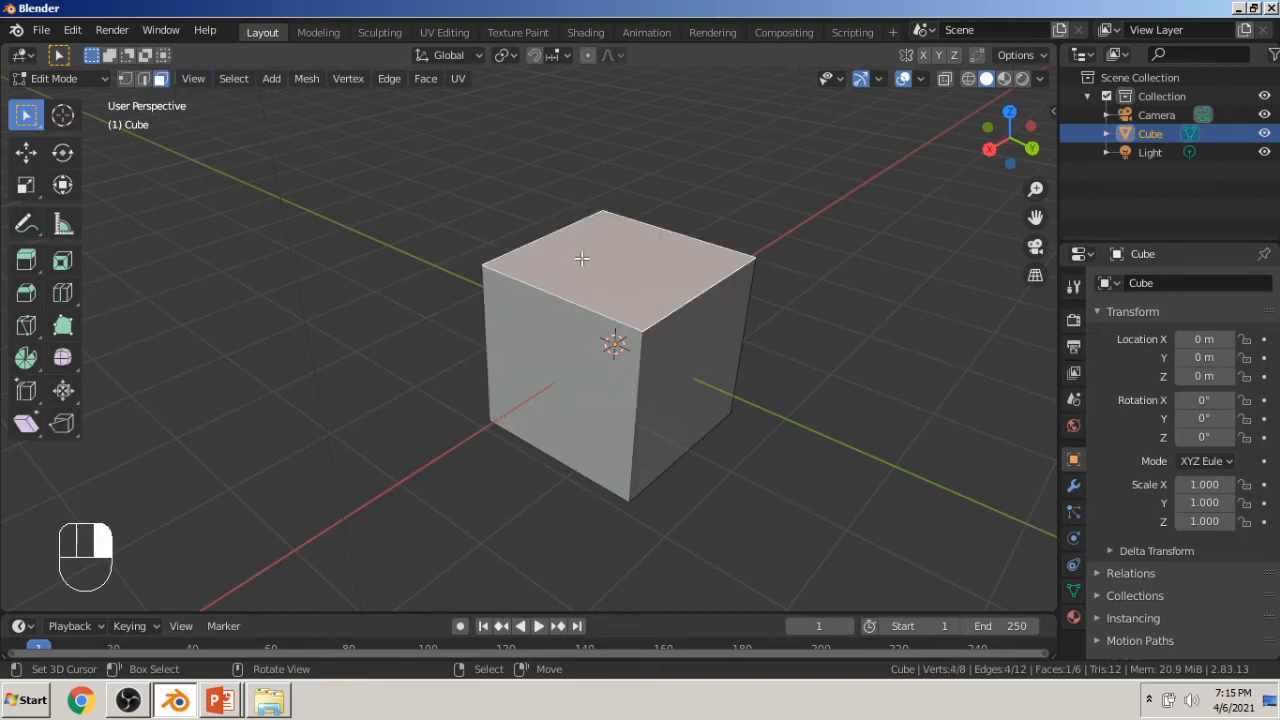
pyautogui.click(33, 262)
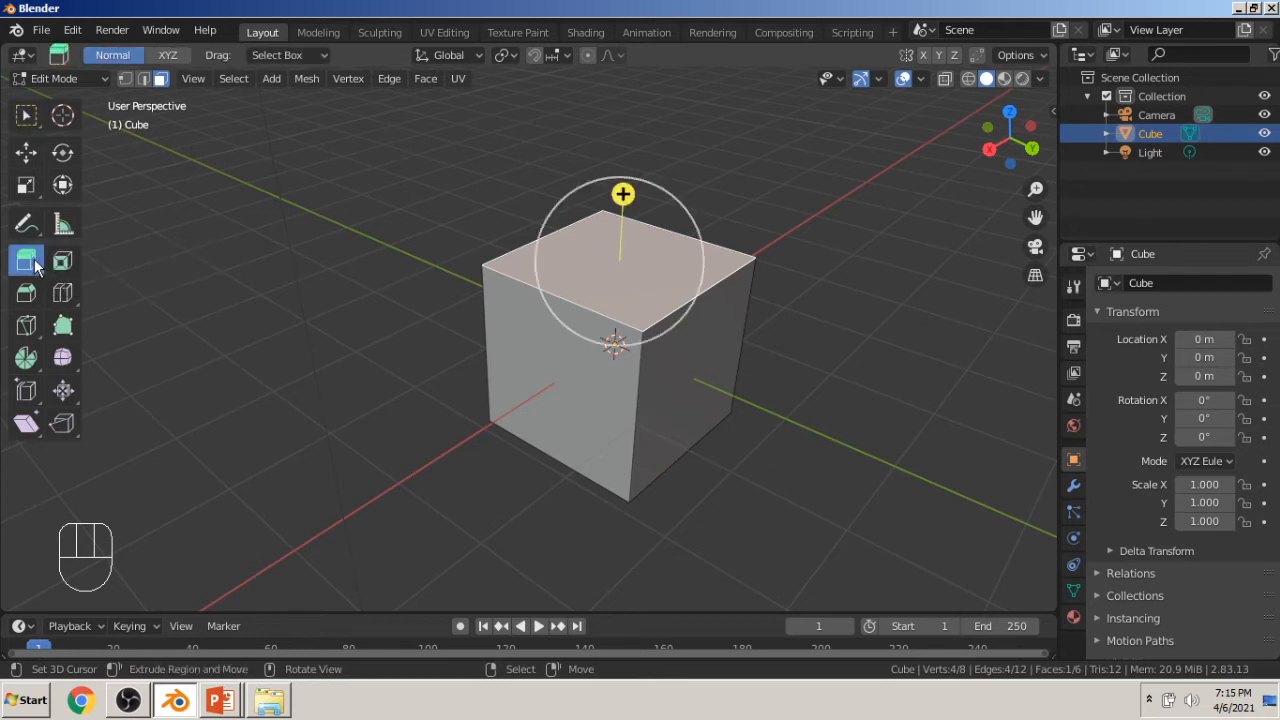
# Try selecting different cube faces with the Extrude tool, and extrude the top face straight up.
pyautogui.click(537, 368)
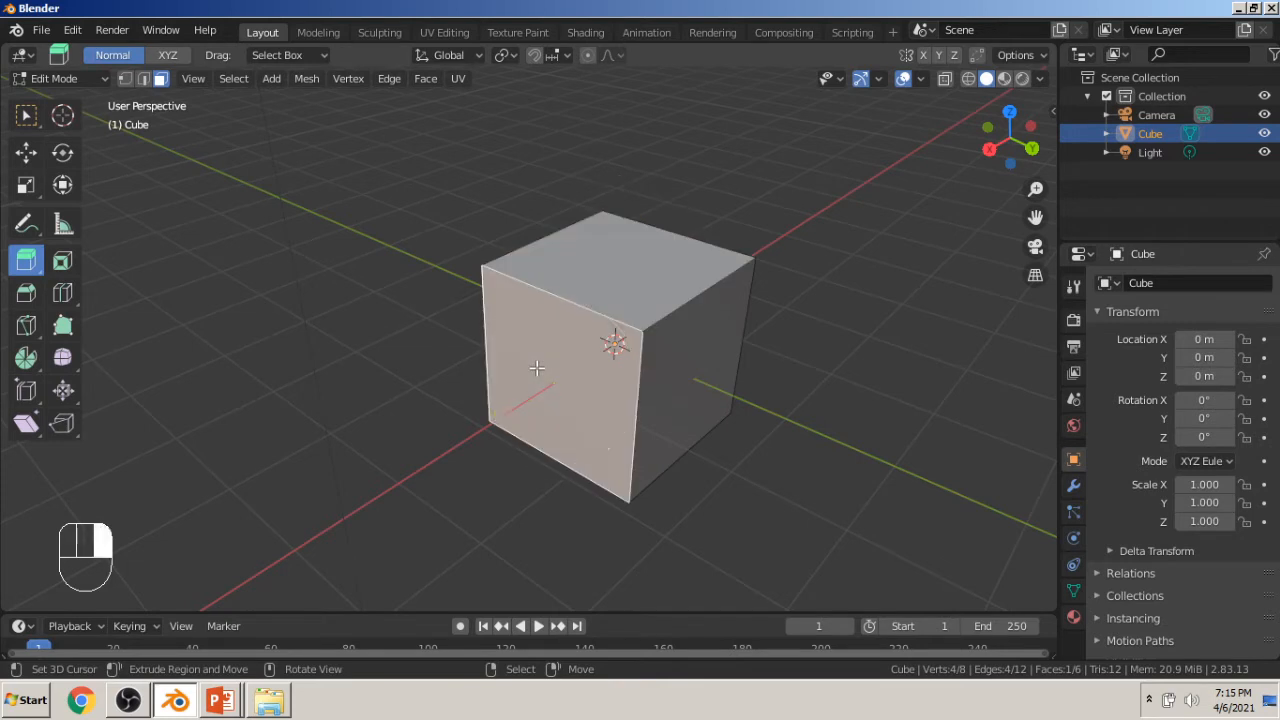
pyautogui.click(680, 375)
pyautogui.click(630, 265)
pyautogui.click(572, 372)
pyautogui.click(615, 268)
pyautogui.moveTo(622, 200); pyautogui.dragTo(634, 116)
# Extrude the side face of the new upper block outward in two segments along the Y axis.
pyautogui.click(569, 282)
pyautogui.click(674, 266)
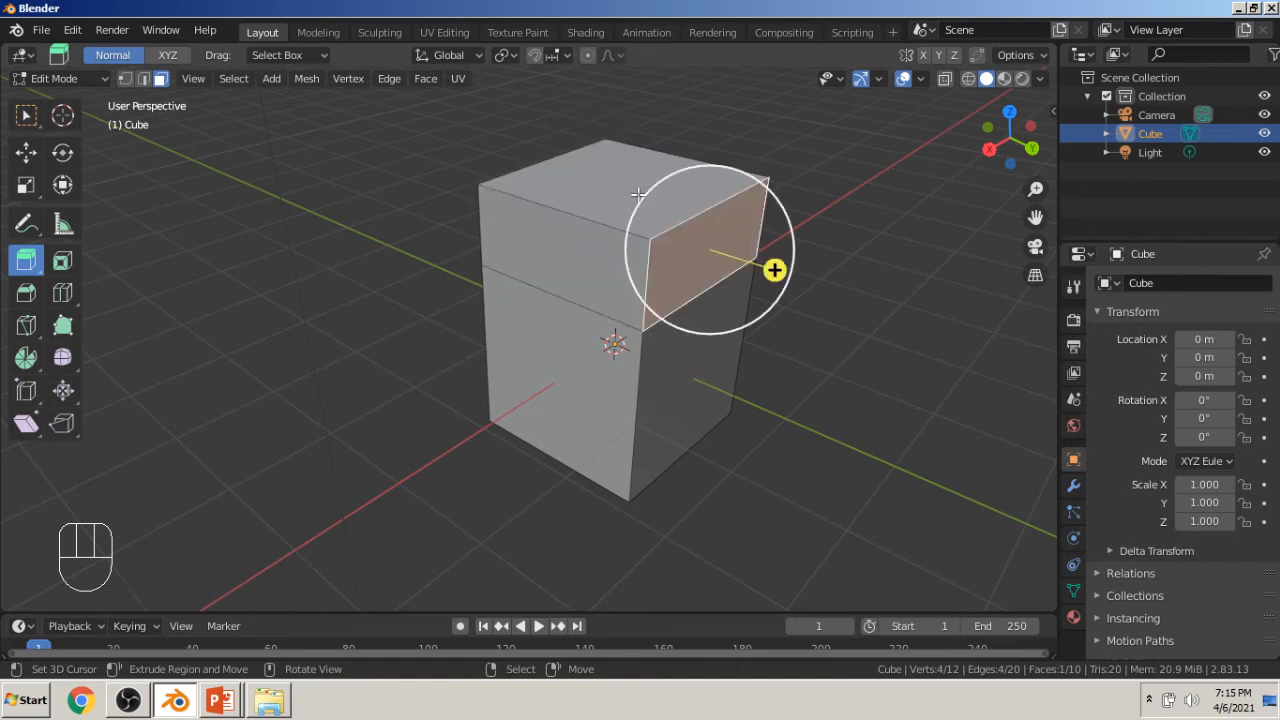
pyautogui.click(612, 185)
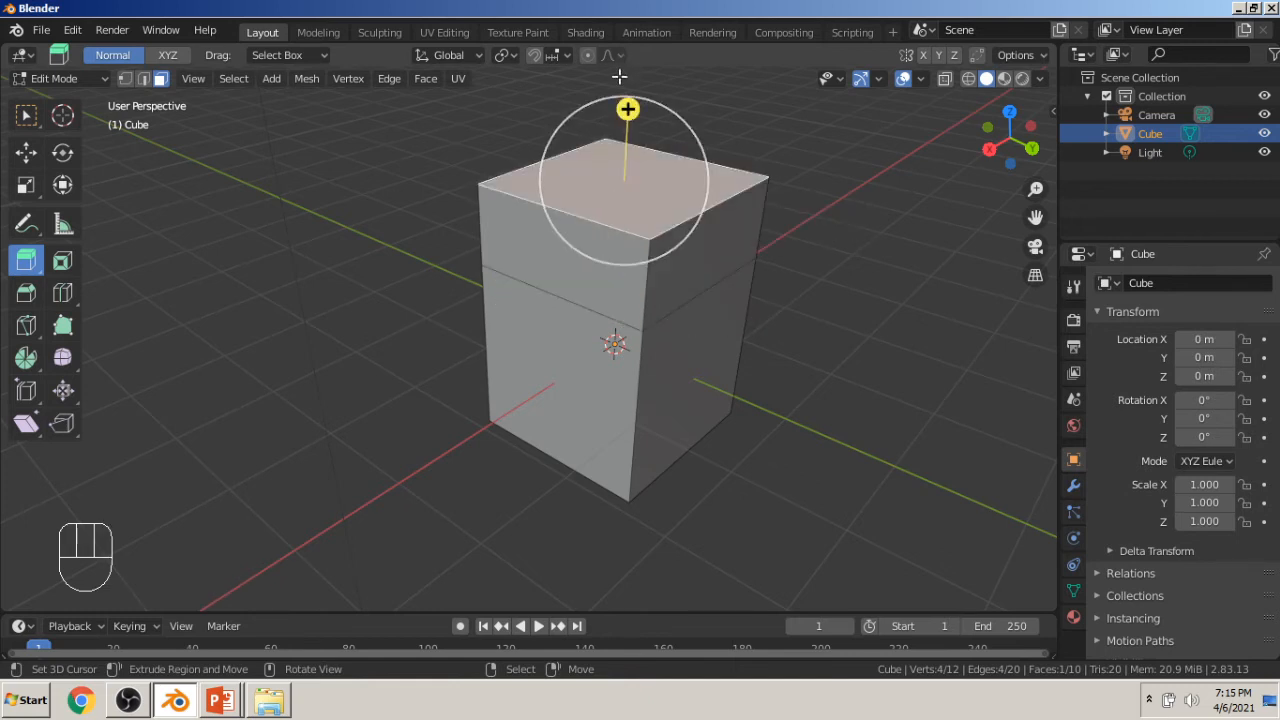
pyautogui.click(710, 255)
pyautogui.moveTo(771, 266); pyautogui.dragTo(939, 351)
# Extrude the top face of the arm's outer segment upward and scale the new face down uniformly.
pyautogui.rightClick(856, 246)
pyautogui.moveTo(861, 173); pyautogui.dragTo(878, 91)
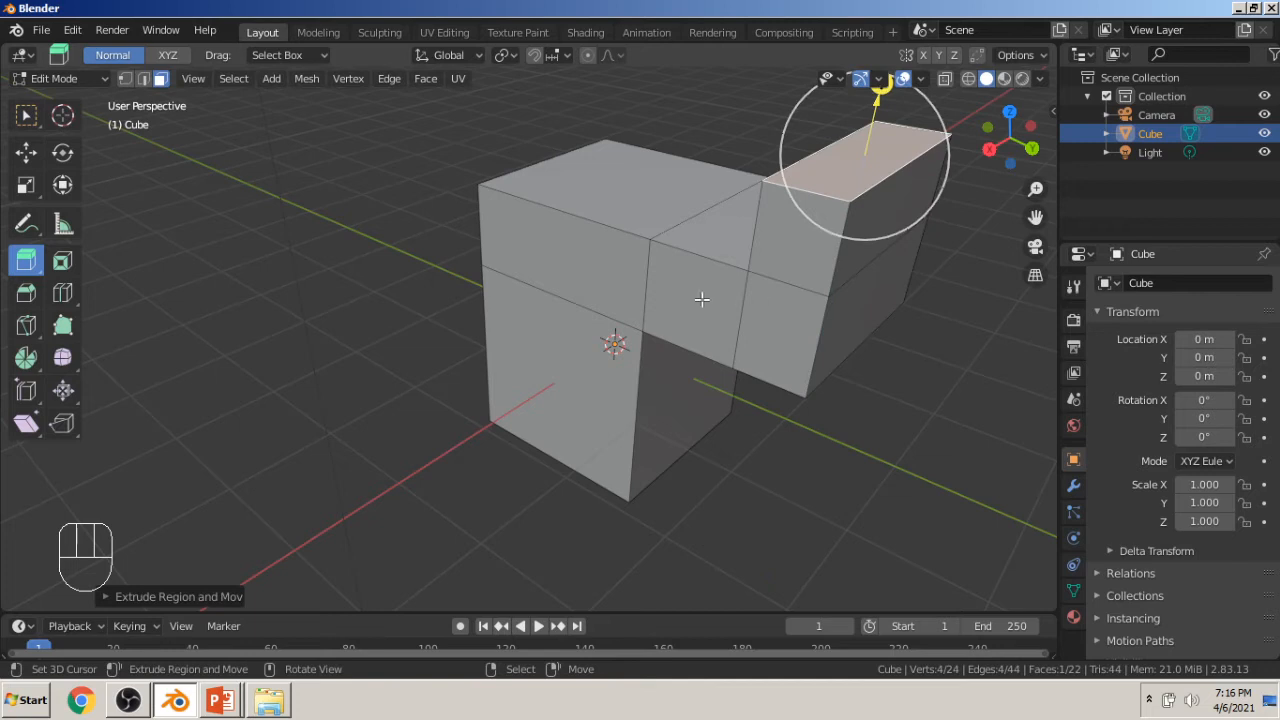
pyautogui.moveTo(706, 304); pyautogui.dragTo(911, 211, button='middle')
pyautogui.press('s')
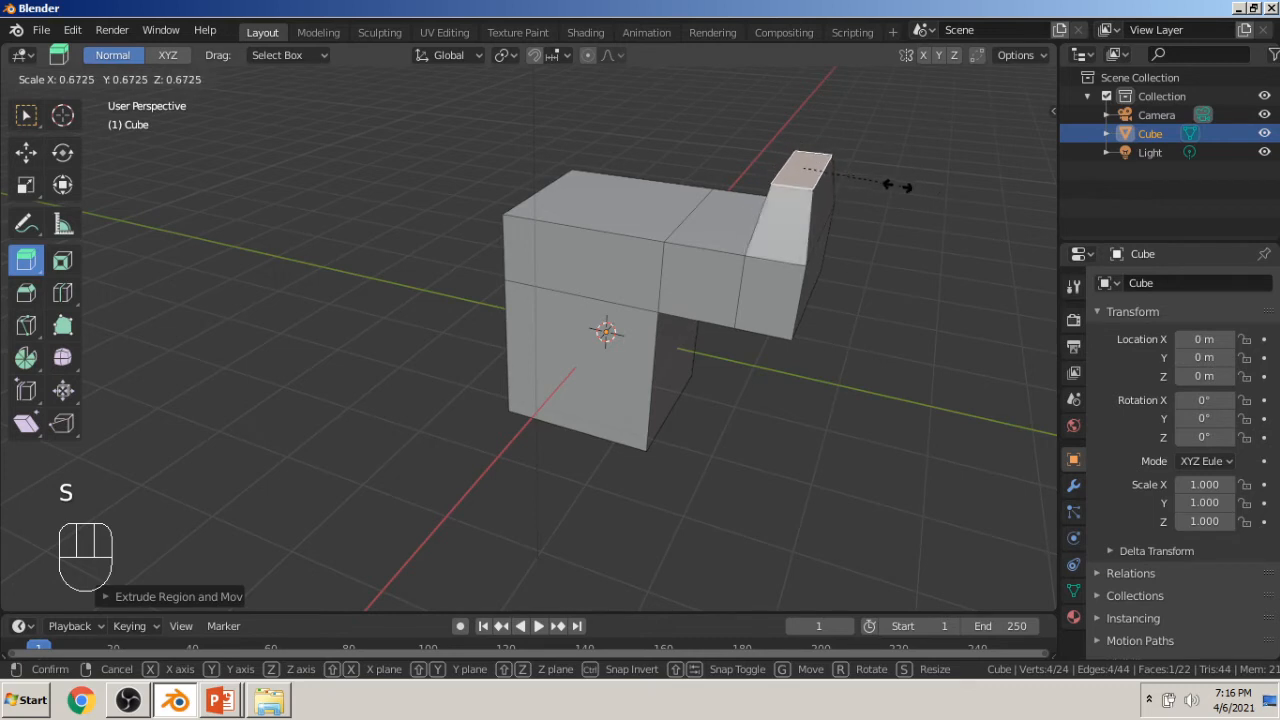
pyautogui.click(871, 194)
# Move the scaled-down top face of the arm's end upward along the Z axis.
pyautogui.moveTo(871, 194); pyautogui.dragTo(761, 205, button='middle')
pyautogui.press('g')
pyautogui.press('z')
pyautogui.click(742, 166)
pyautogui.moveTo(742, 166); pyautogui.dragTo(540, 428, button='middle')
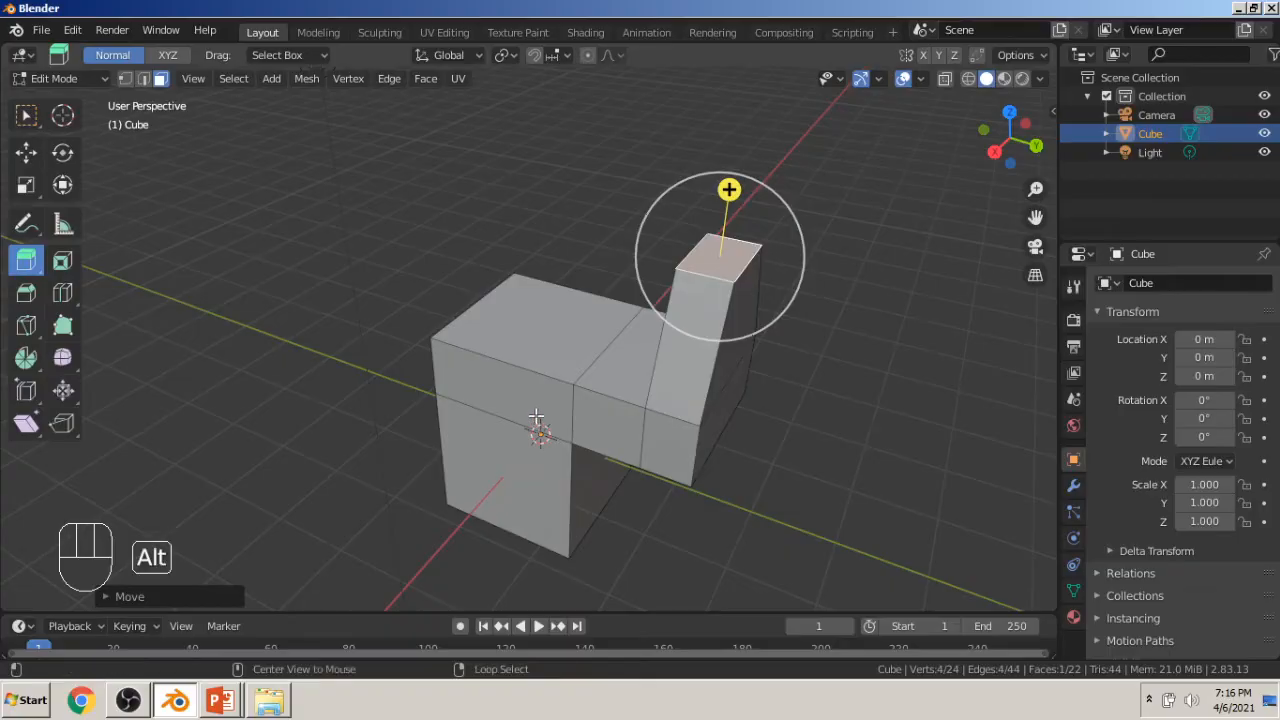
pyautogui.hotkey('alt', 'Tab')
pyautogui.hotkey('alt', 'Tab')
pyautogui.hotkey('alt', 'Tab')
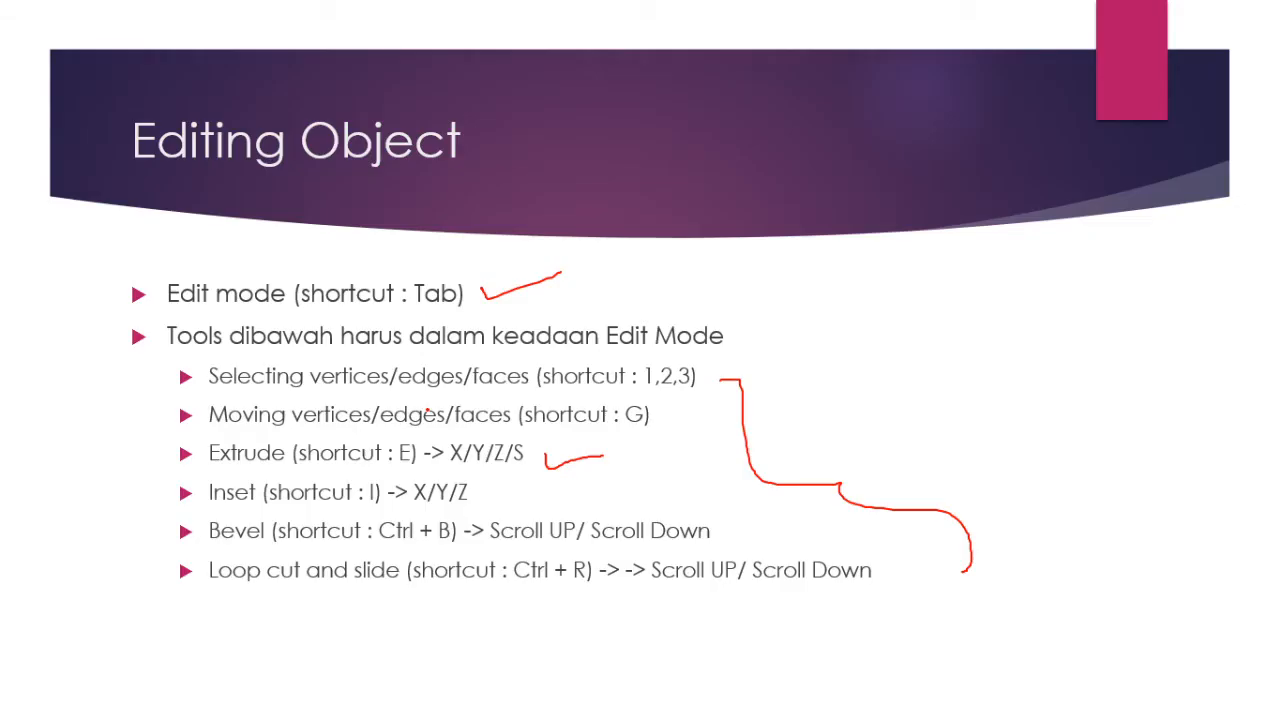
pyautogui.hotkey('alt', 'Tab')
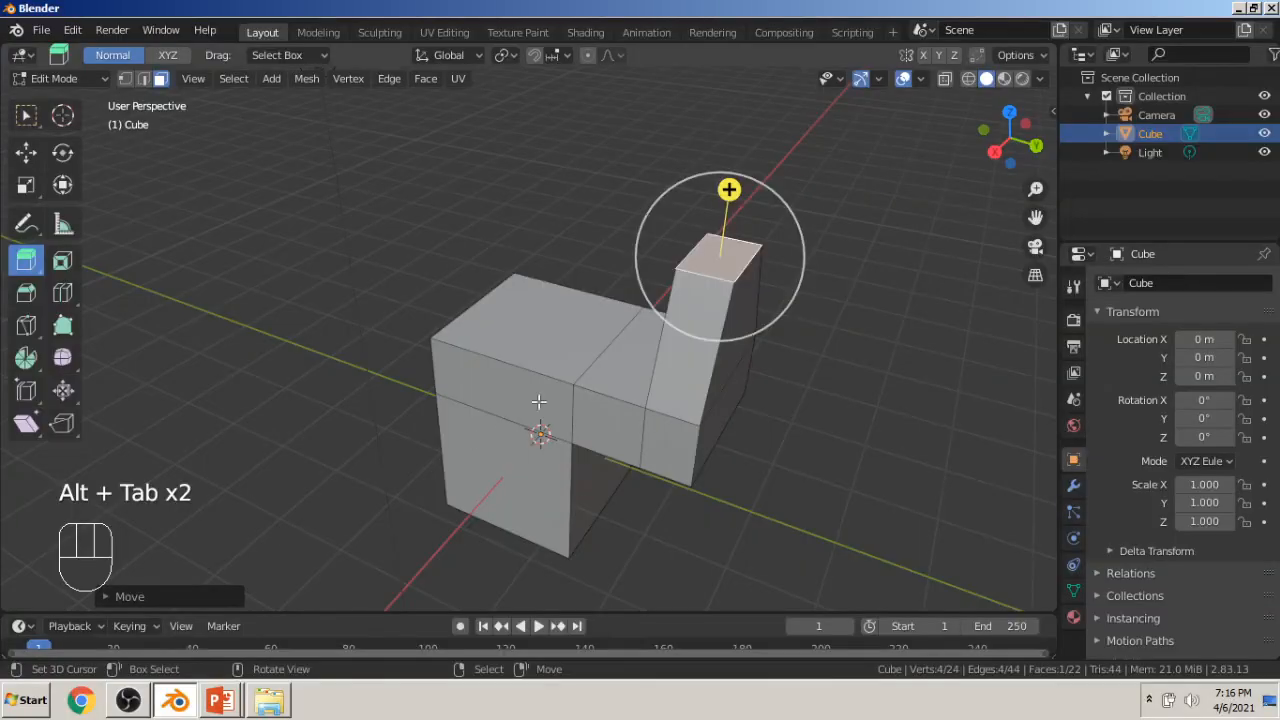
# Extrude the top face of the main block straight up by about 1.96 m.
pyautogui.click(551, 337)
pyautogui.press('e')
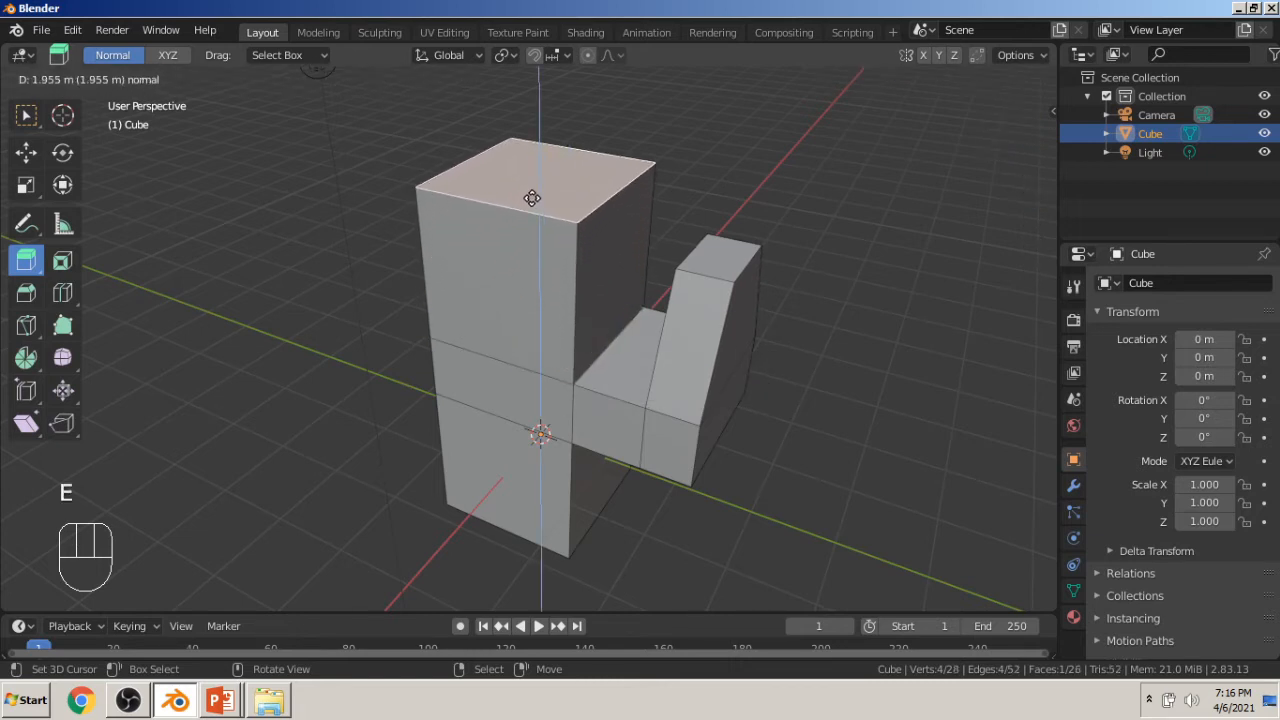
pyautogui.click(531, 197)
# Switch to the PowerPoint slide, strike through the X/Y/Z/S note in the Extrude item, and return to Blender.
pyautogui.hotkey('alt', 'Tab')
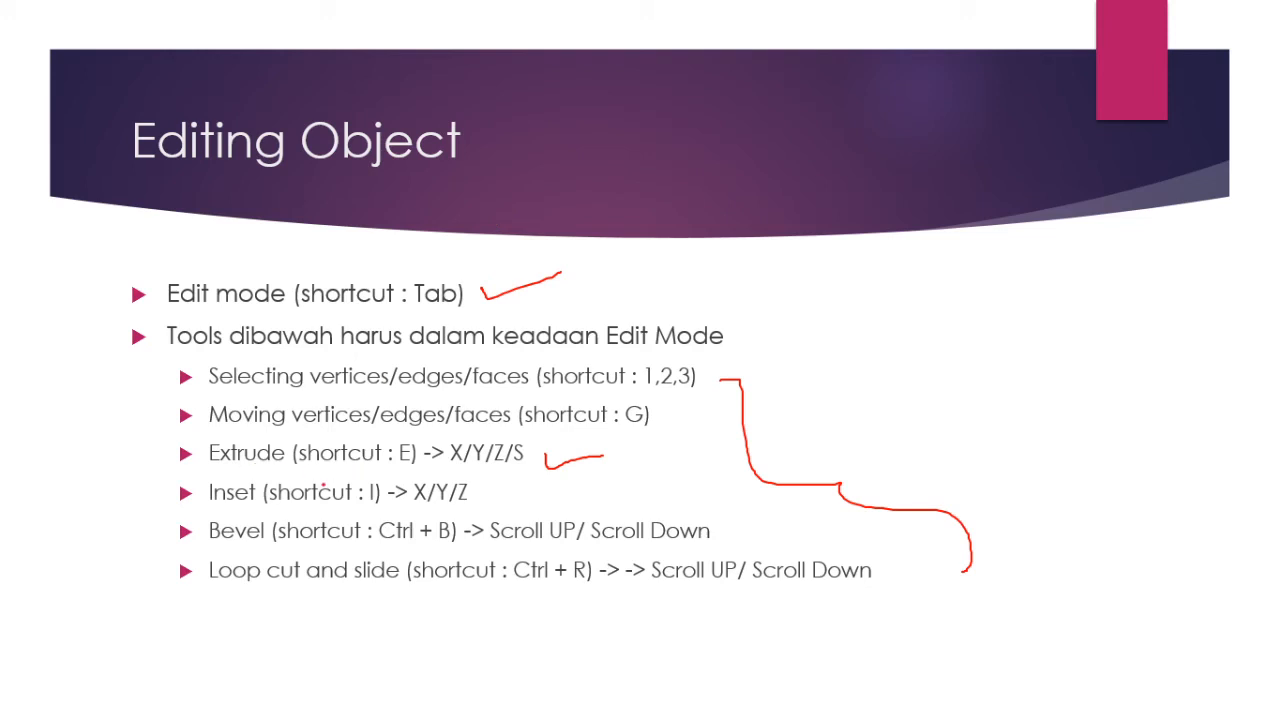
pyautogui.moveTo(453, 455); pyautogui.dragTo(528, 443)
pyautogui.hotkey('alt', 'Tab')
# Try a further extrusion of the tower's top face combined with scaling, and undo it.
pyautogui.press('e')
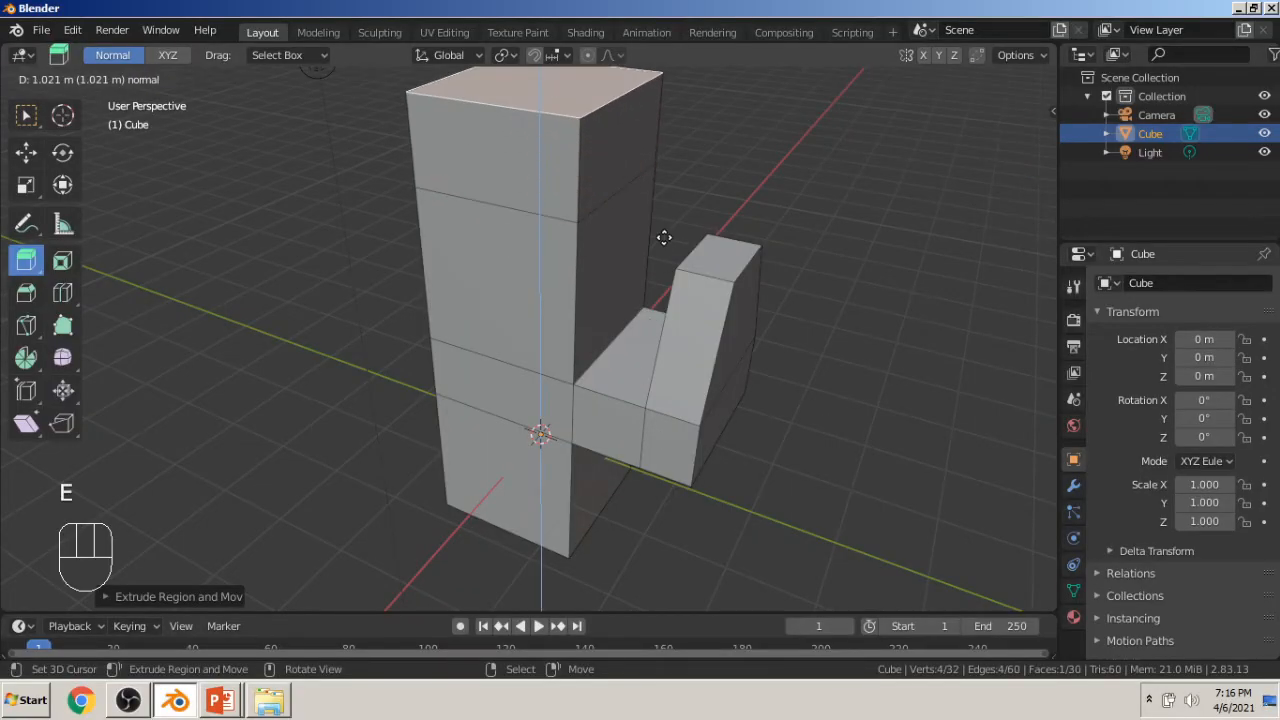
pyautogui.press('s')
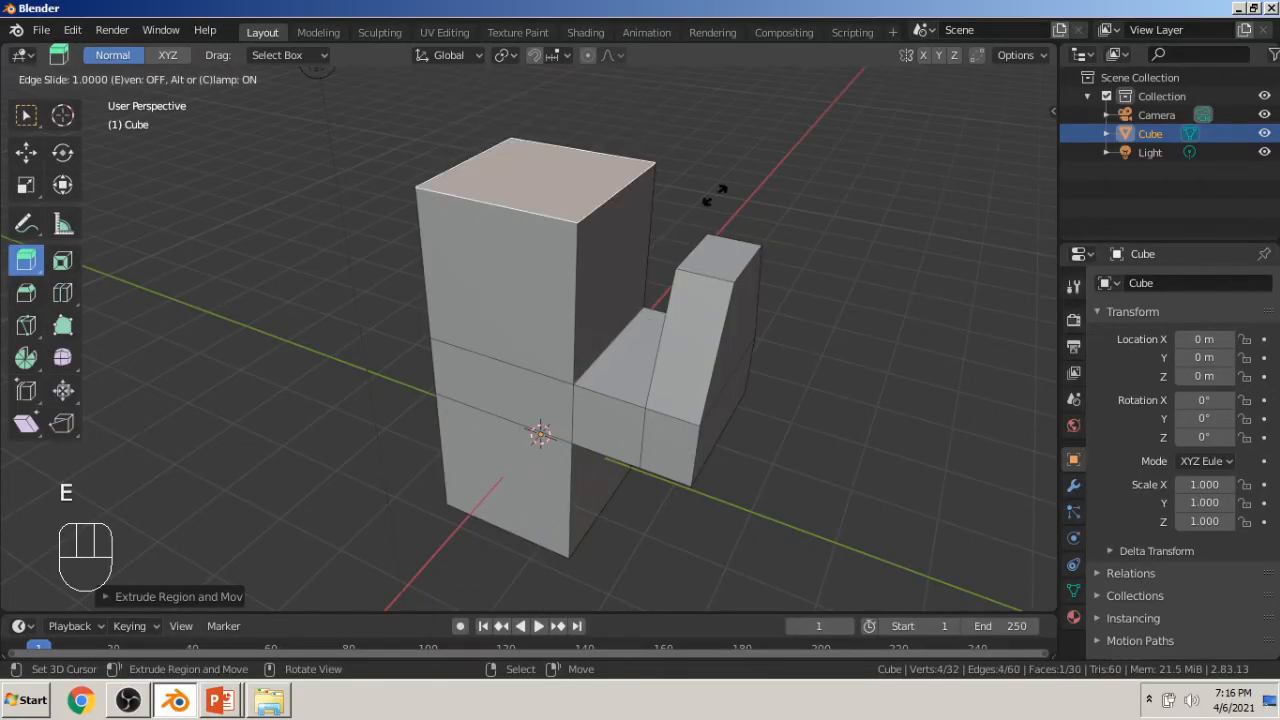
pyautogui.rightClick(720, 158)
pyautogui.hotkey('ctrl', 'z')
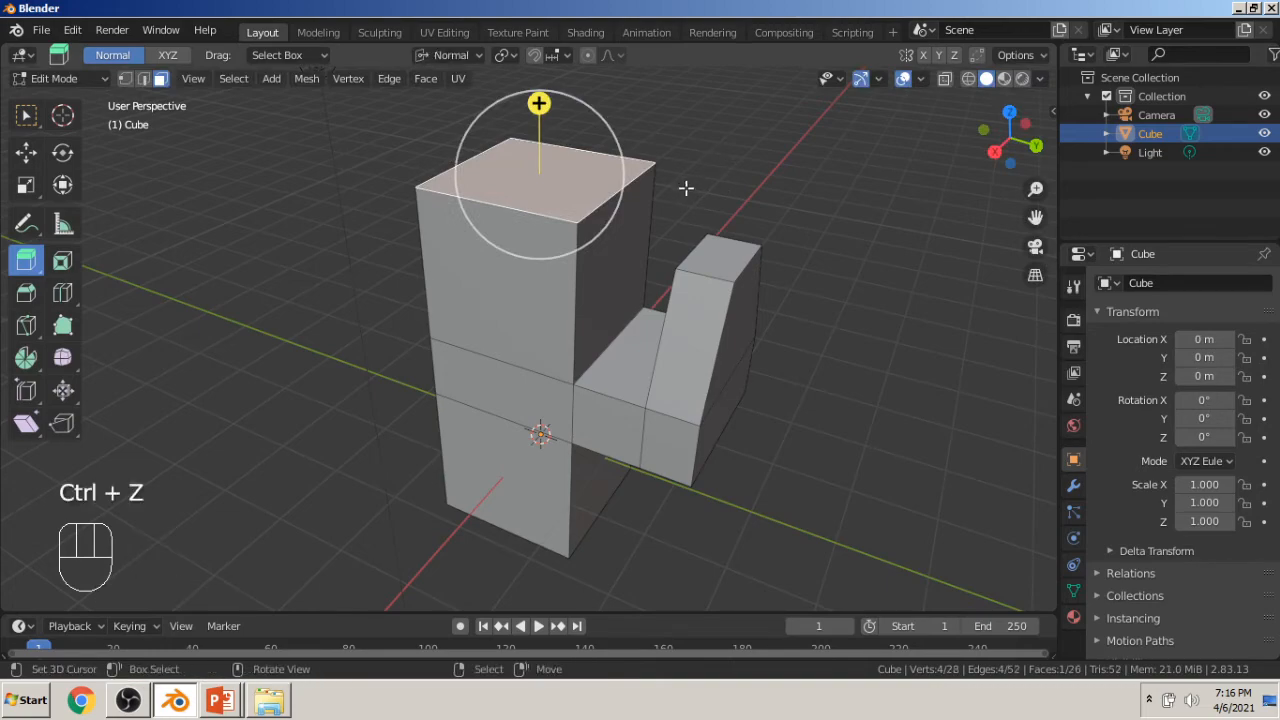
# Inset the front face of the tower's upper segment and extrude the inner face outward as a smaller block.
pyautogui.hotkey('alt', 'Tab')
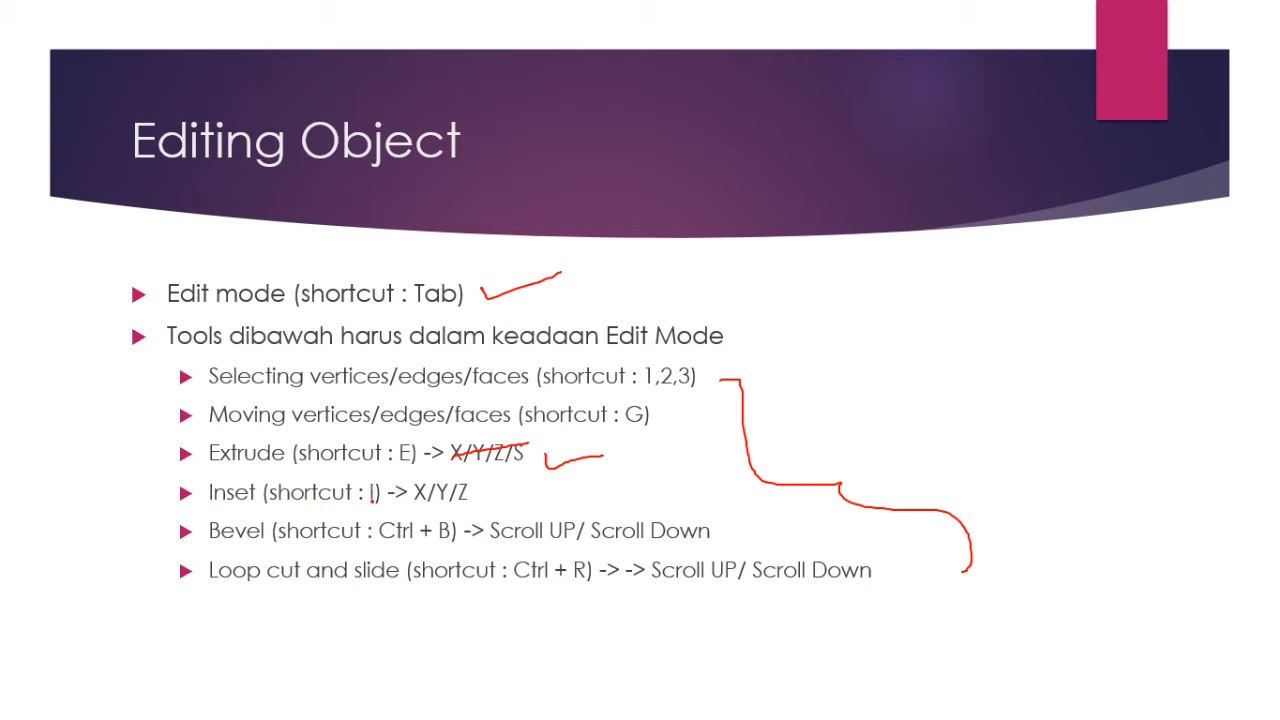
pyautogui.hotkey('alt', 'Tab')
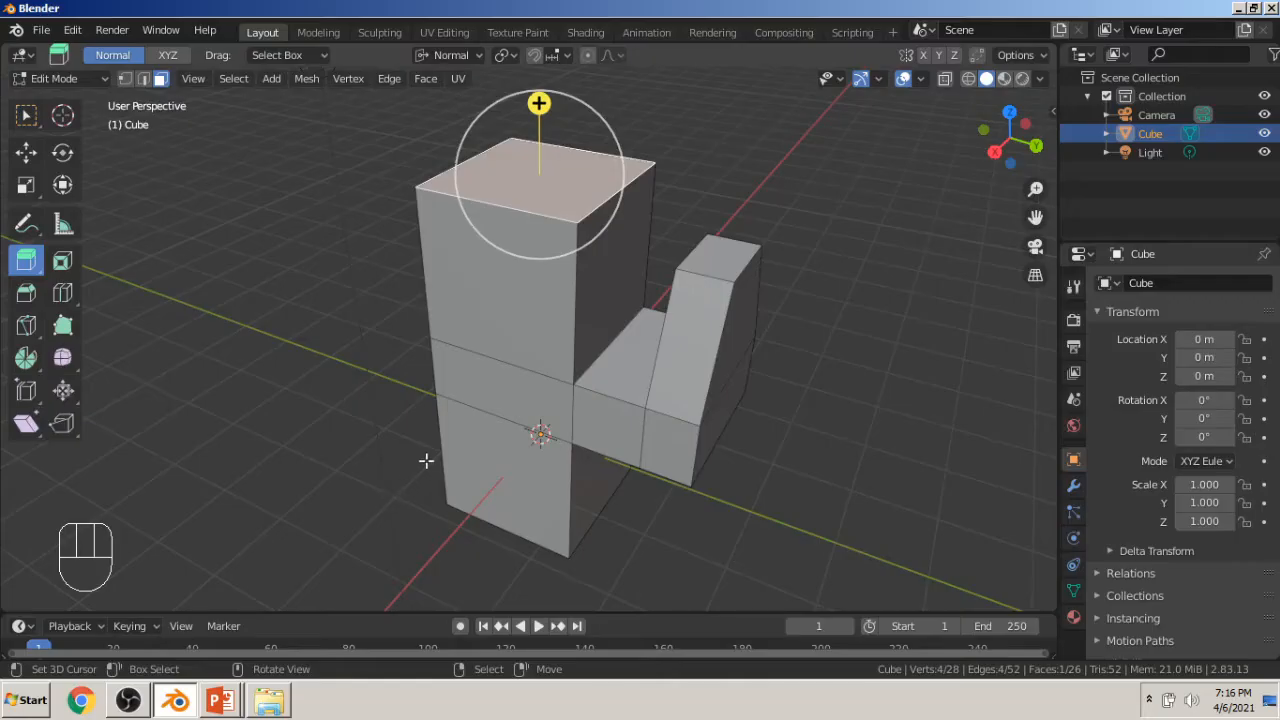
pyautogui.click(63, 264)
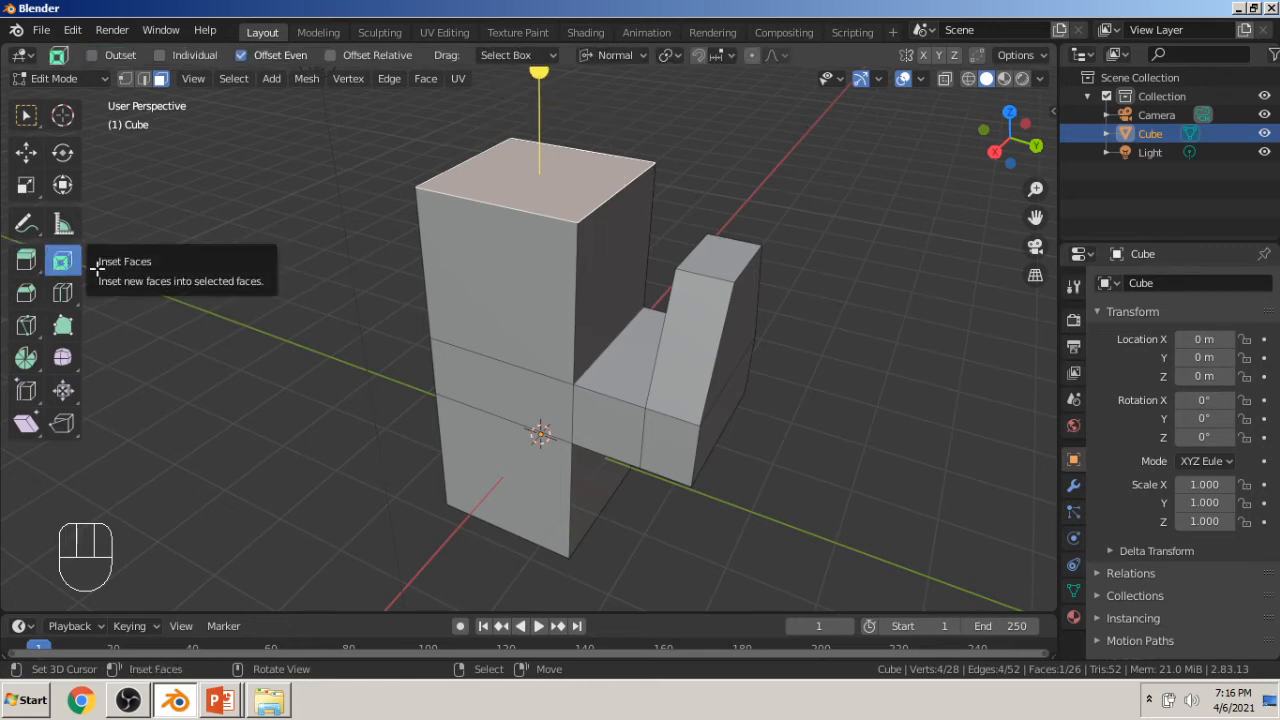
pyautogui.click(509, 283)
pyautogui.moveTo(440, 330); pyautogui.dragTo(482, 314)
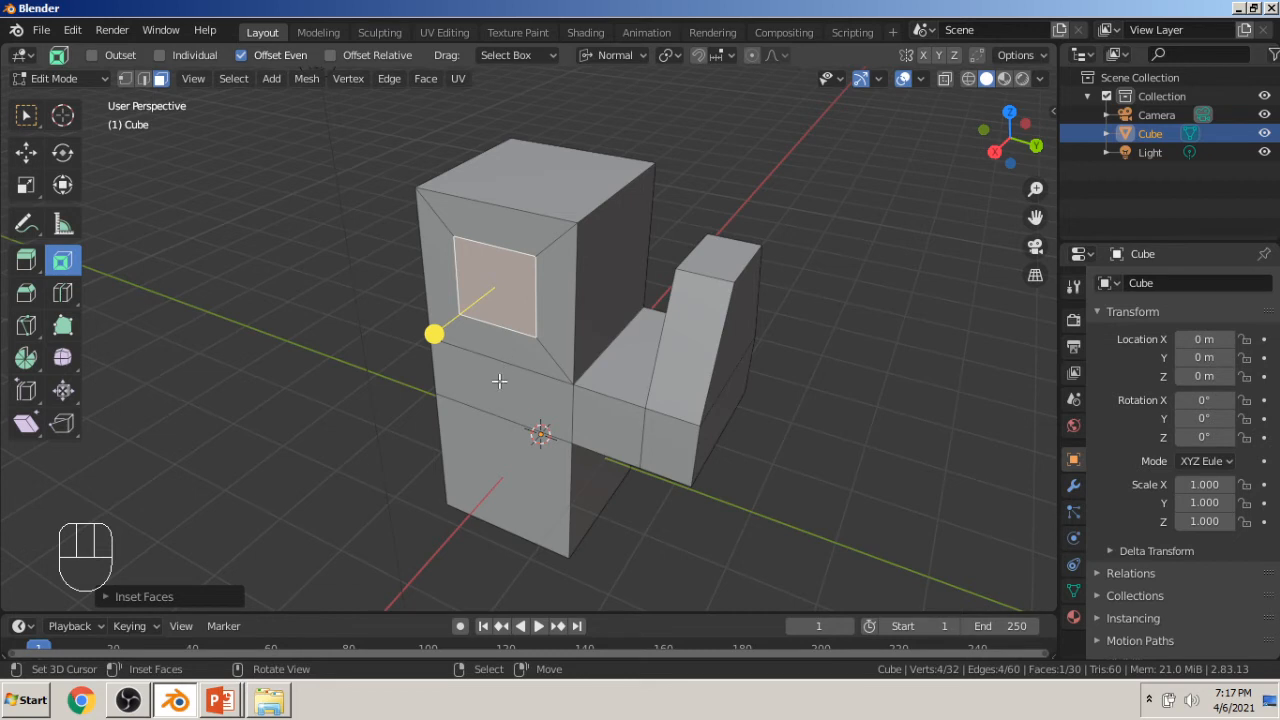
pyautogui.click(26, 259)
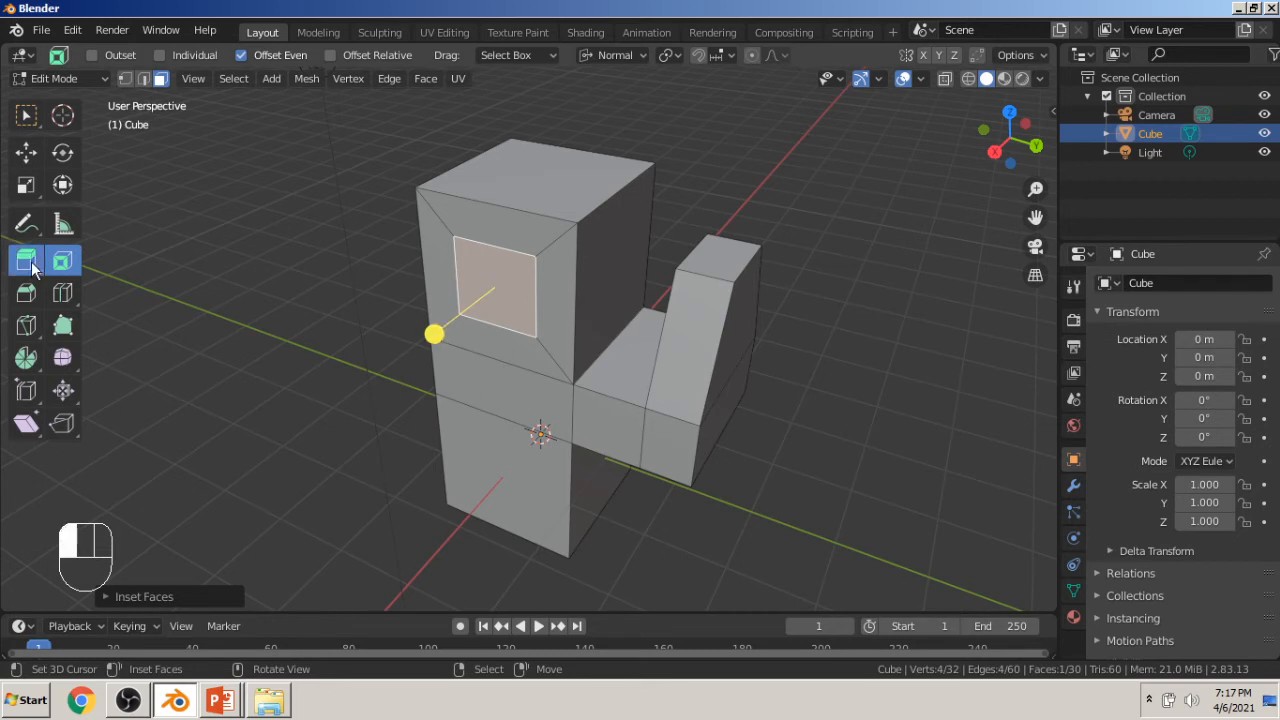
pyautogui.moveTo(454, 318); pyautogui.dragTo(400, 360)
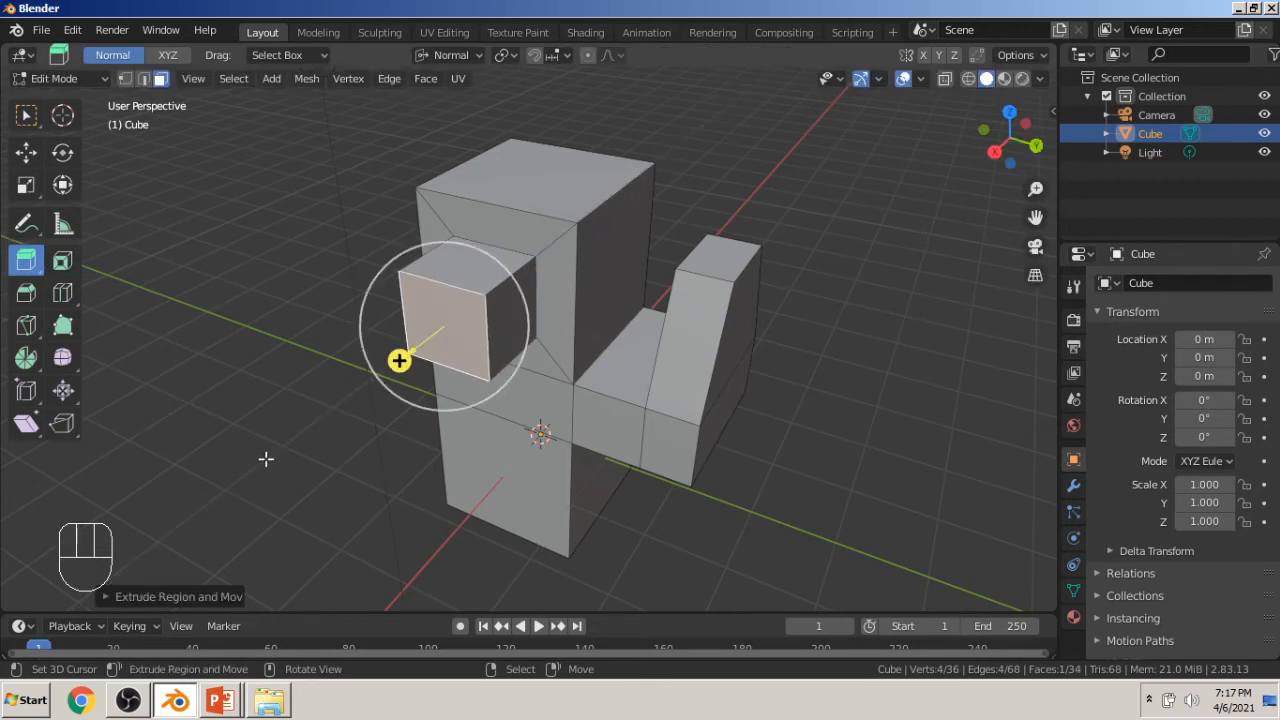
# Inset the front face of the protruding block with a thickness of about 0.18 m.
pyautogui.moveTo(511, 444); pyautogui.dragTo(552, 432, button='middle')
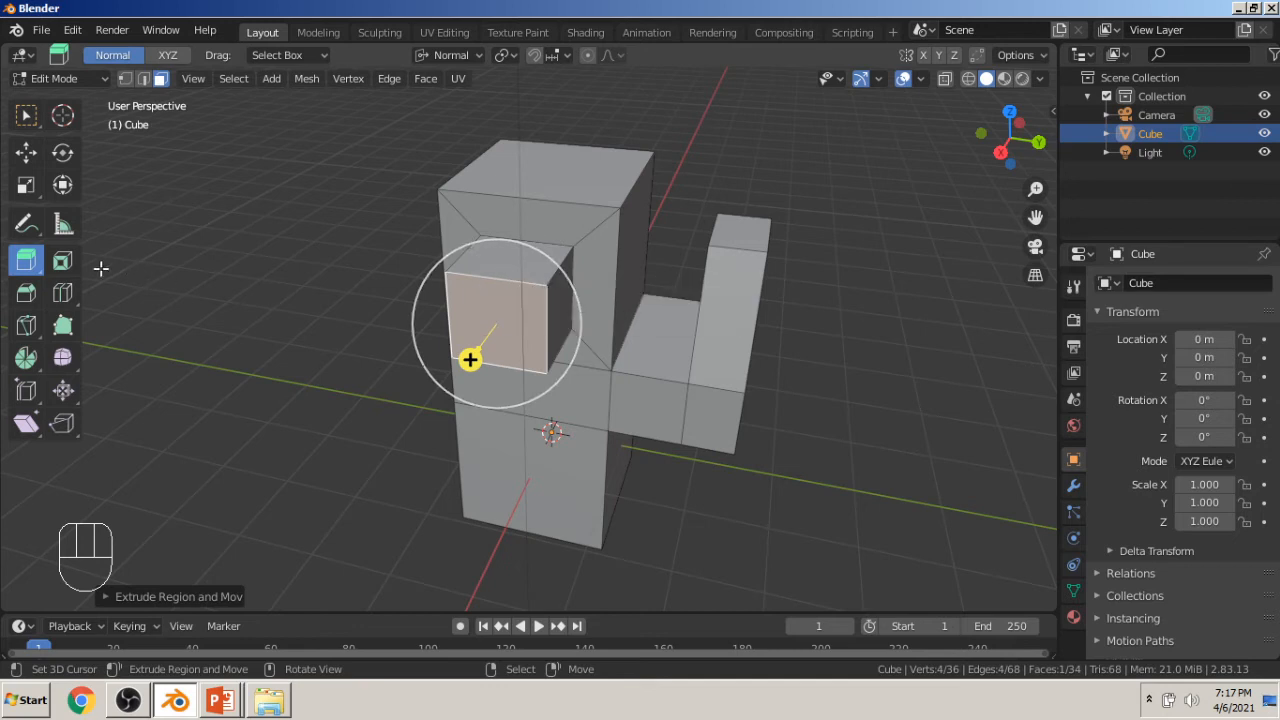
pyautogui.click(68, 264)
pyautogui.moveTo(457, 377); pyautogui.dragTo(500, 386)
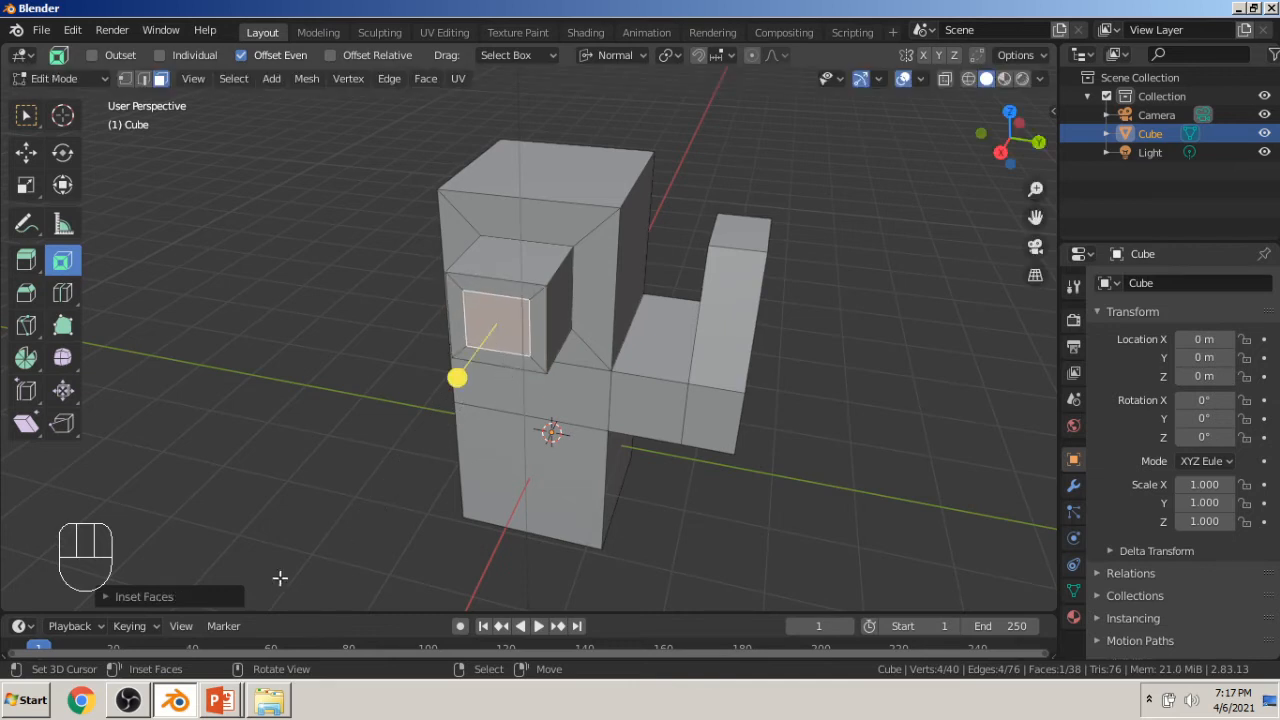
# Try the inset's Outset, Select Outer and Individual options, and set its thickness to 0.1794 m and depth to 0.18 m.
pyautogui.click(105, 597)
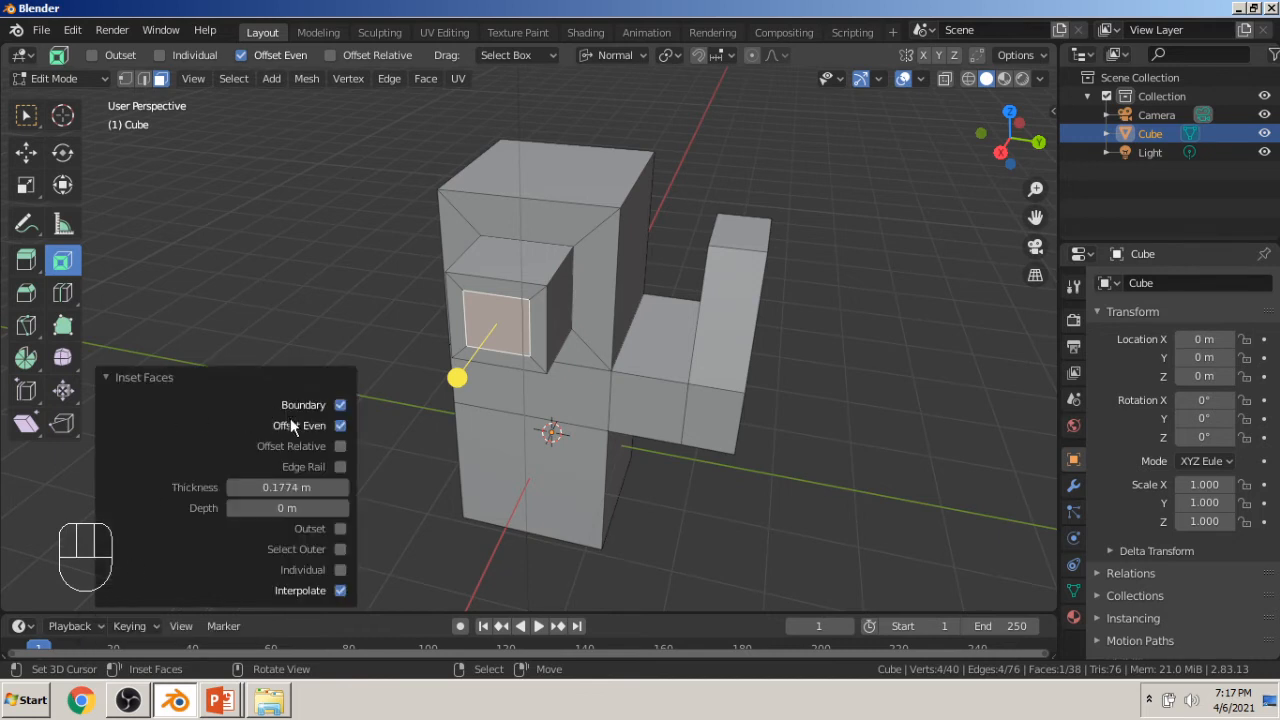
pyautogui.click(341, 529)
pyautogui.click(341, 529)
pyautogui.click(340, 549)
pyautogui.click(340, 549)
pyautogui.click(343, 564)
pyautogui.click(341, 569)
pyautogui.moveTo(288, 487); pyautogui.dragTo(320, 508)
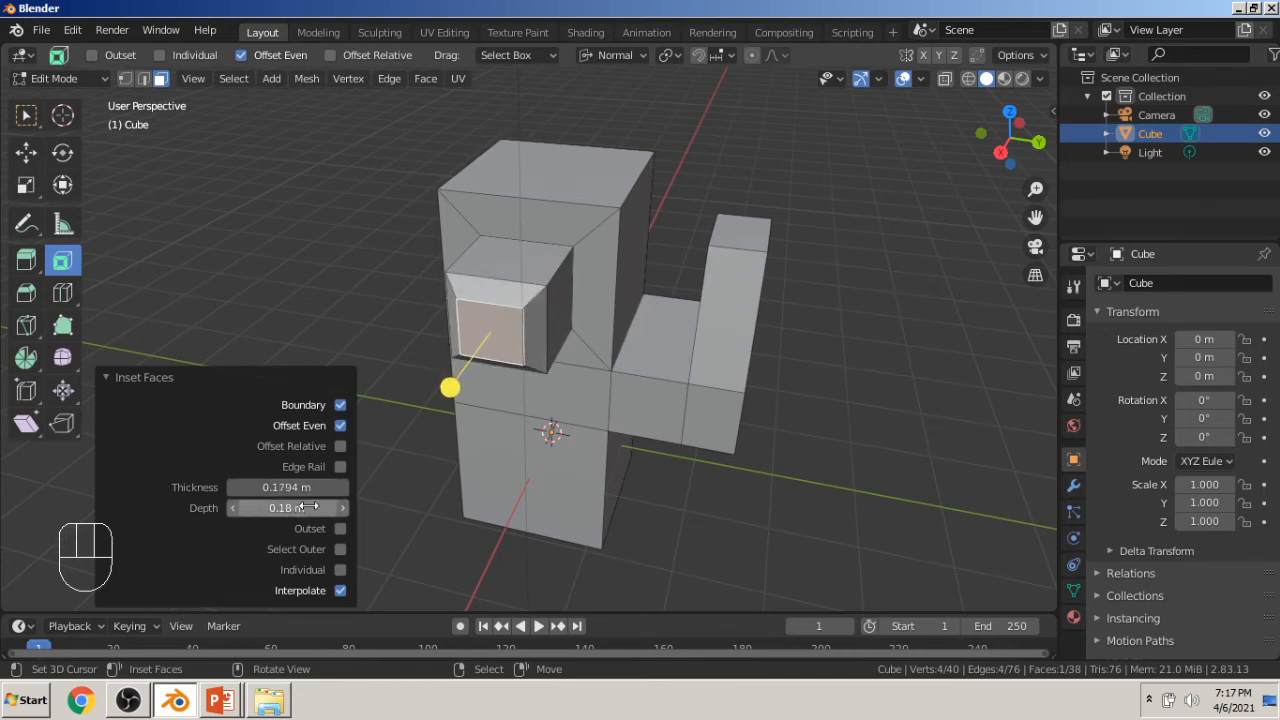
# Inset the tower's top face with a thickness of about 0.44 m.
pyautogui.click(539, 163)
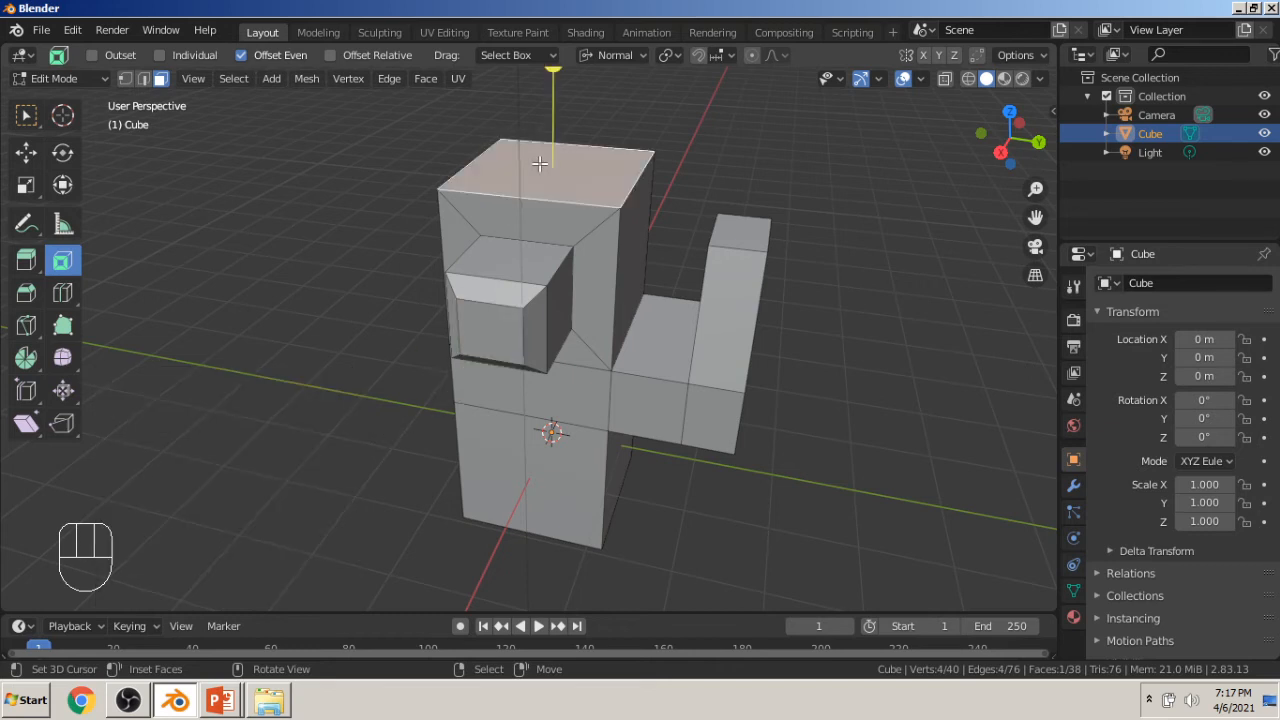
pyautogui.press('i')
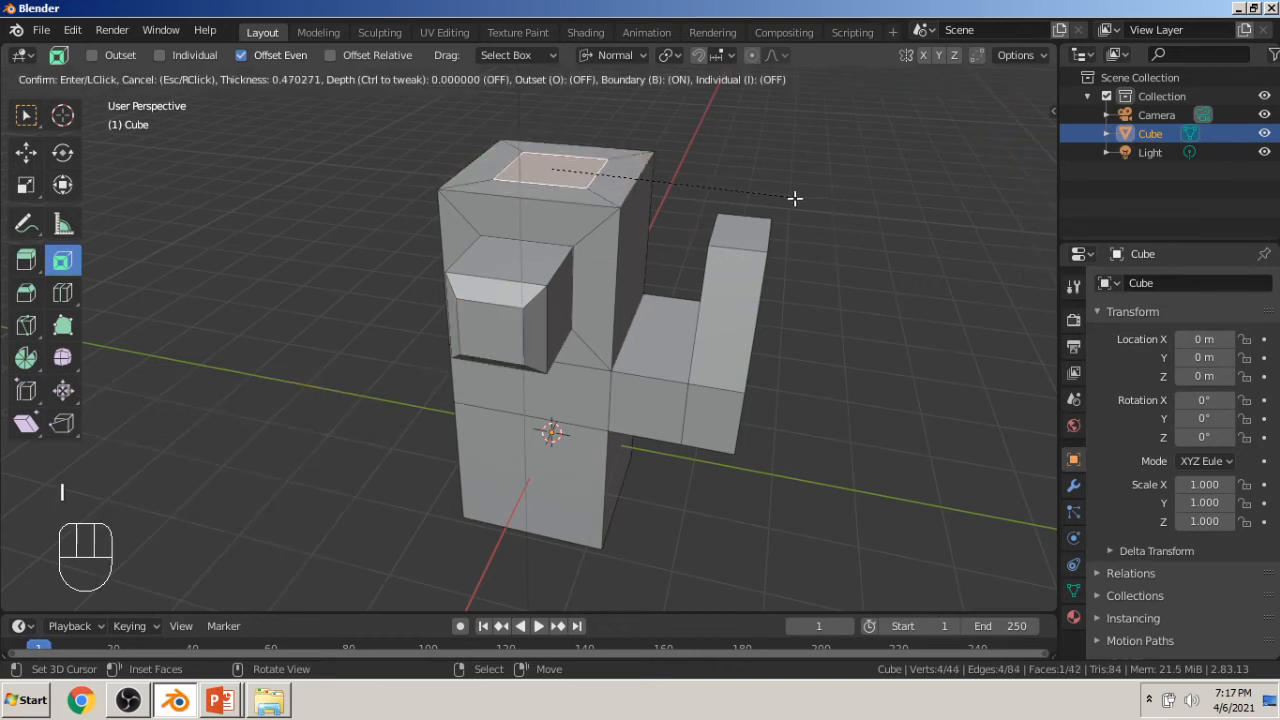
pyautogui.click(803, 193)
# Move the inner top face up about 0.39 m along the Z axis to form a tapered cap.
pyautogui.press('g')
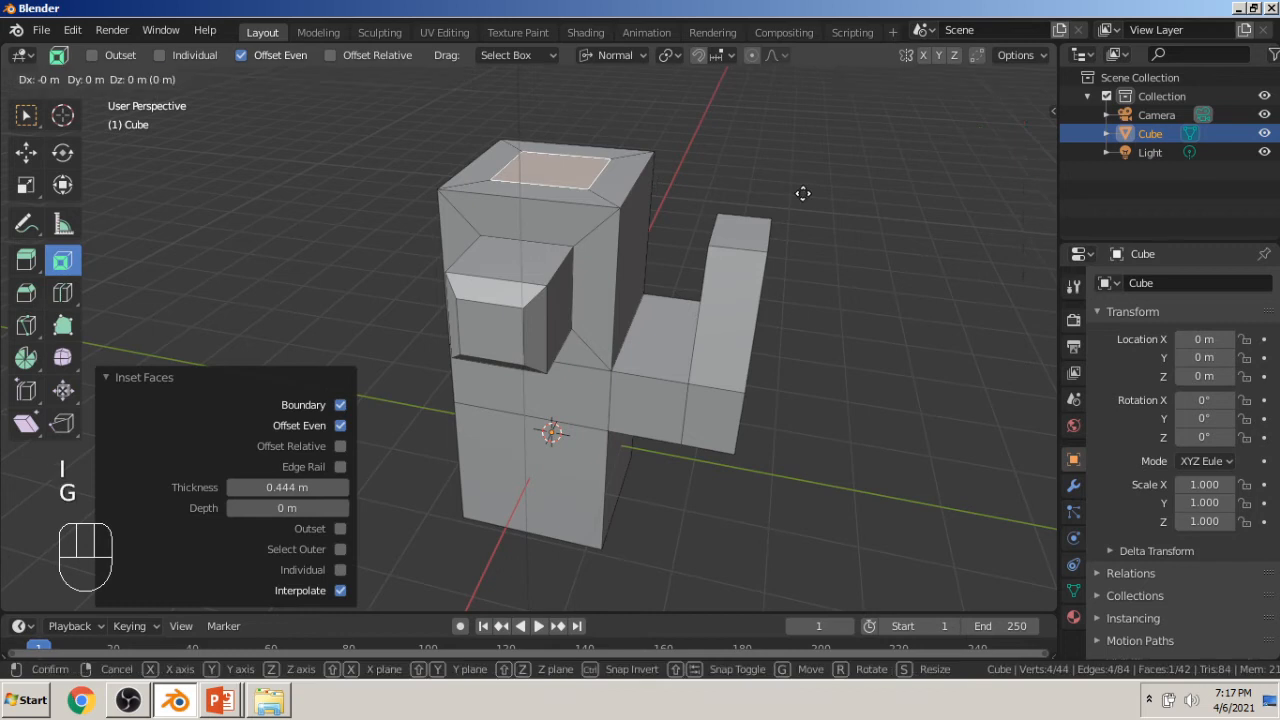
pyautogui.press('y')
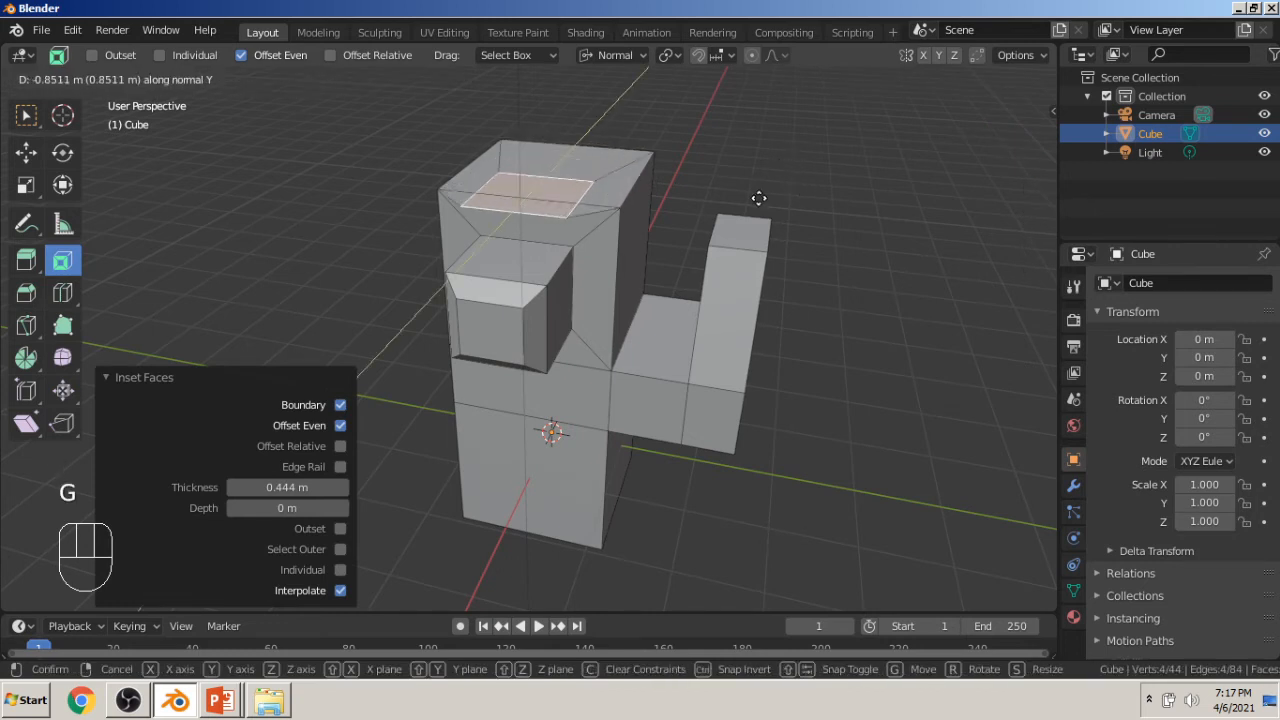
pyautogui.press('z')
pyautogui.click(763, 163)
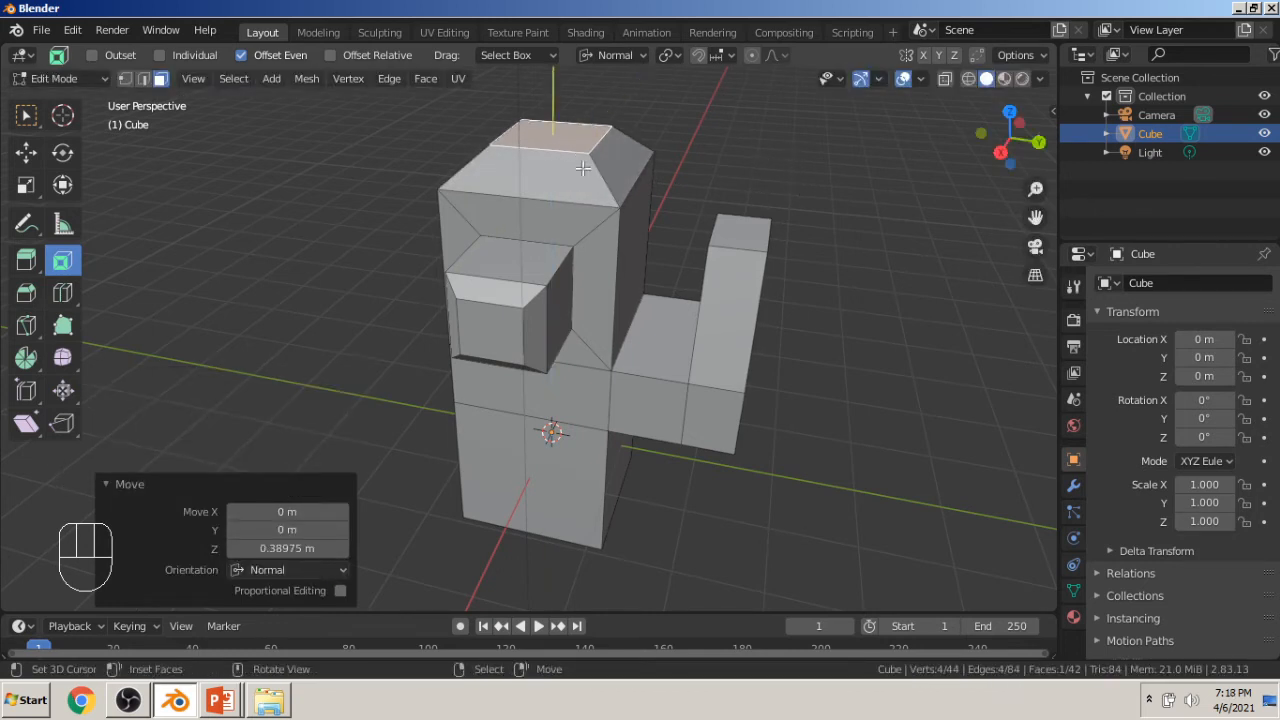
# Switch to the PowerPoint slide, tick off the Inset item, underline the Bevel item's key combination, and return to Blender.
pyautogui.moveTo(590, 196); pyautogui.dragTo(537, 294, button='middle')
pyautogui.moveTo(74, 263); pyautogui.dragTo(271, 251, button='middle')
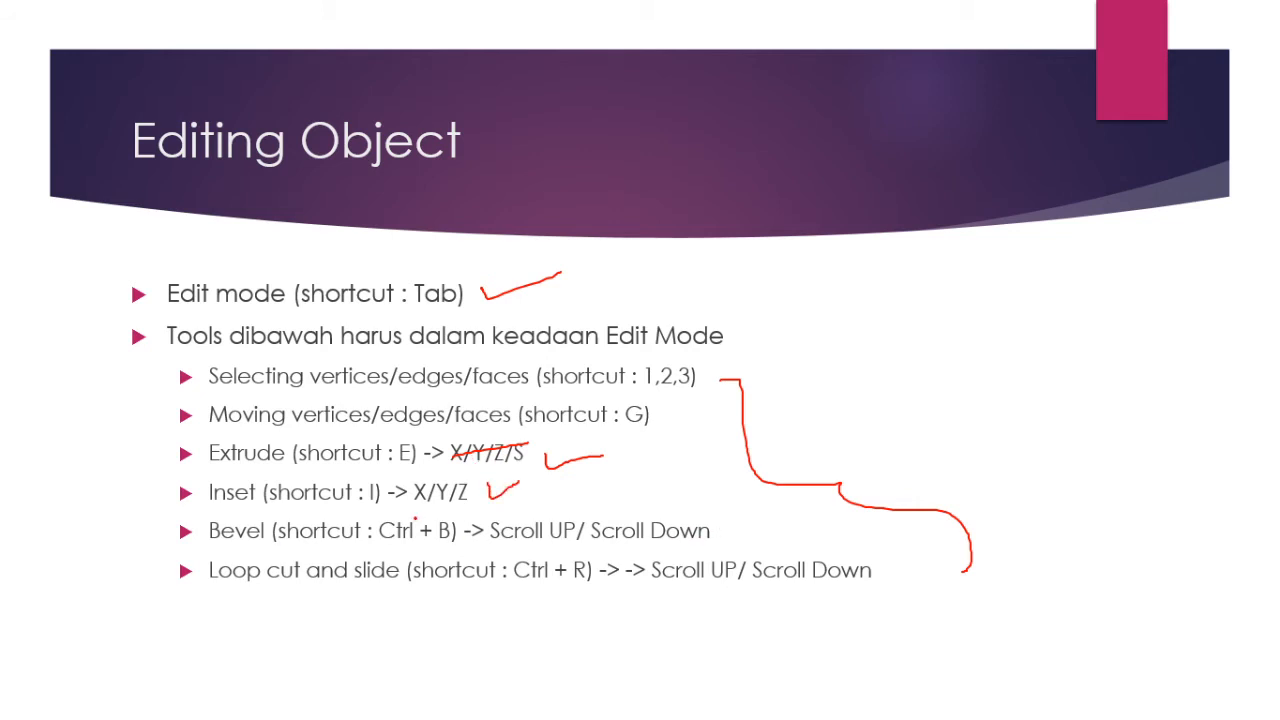
pyautogui.moveTo(281, 540); pyautogui.dragTo(452, 540)
pyautogui.hotkey('alt', 'Tab')
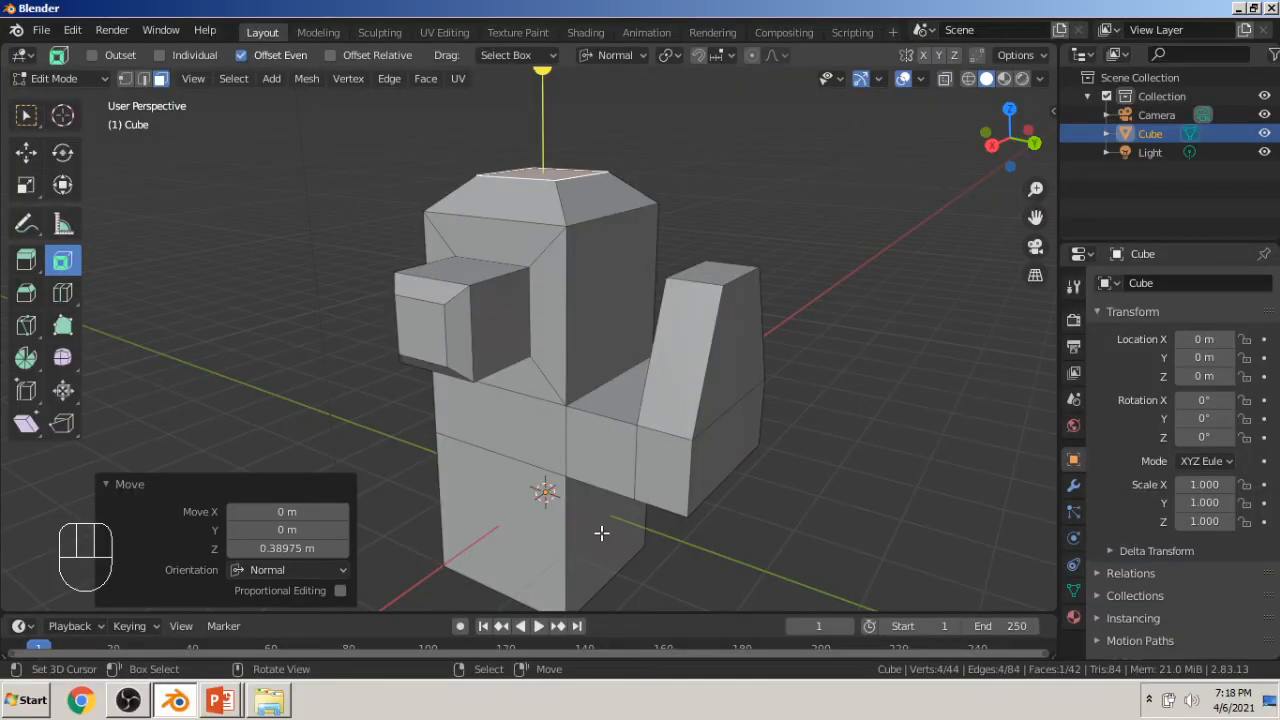
# Bevel the top face of the arm's raised end with an offset of about 0.15 m.
pyautogui.moveTo(735, 353); pyautogui.dragTo(689, 377, button='middle')
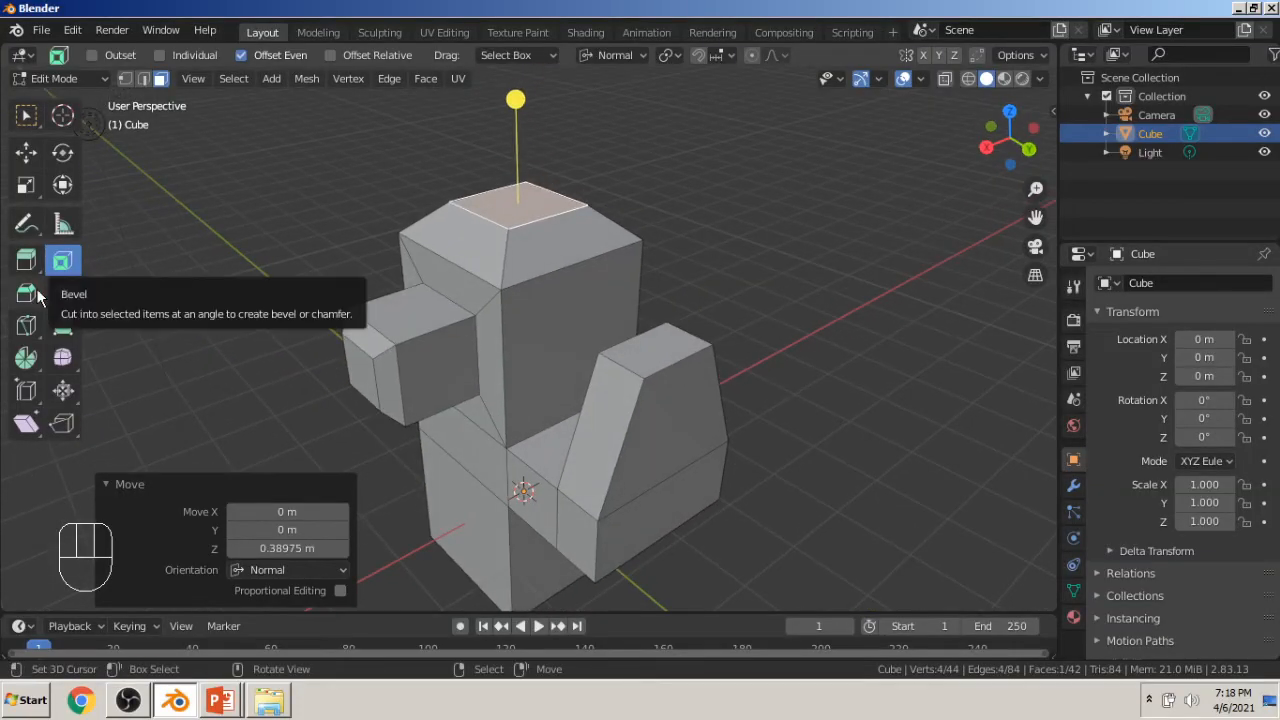
pyautogui.click(36, 295)
pyautogui.click(670, 355)
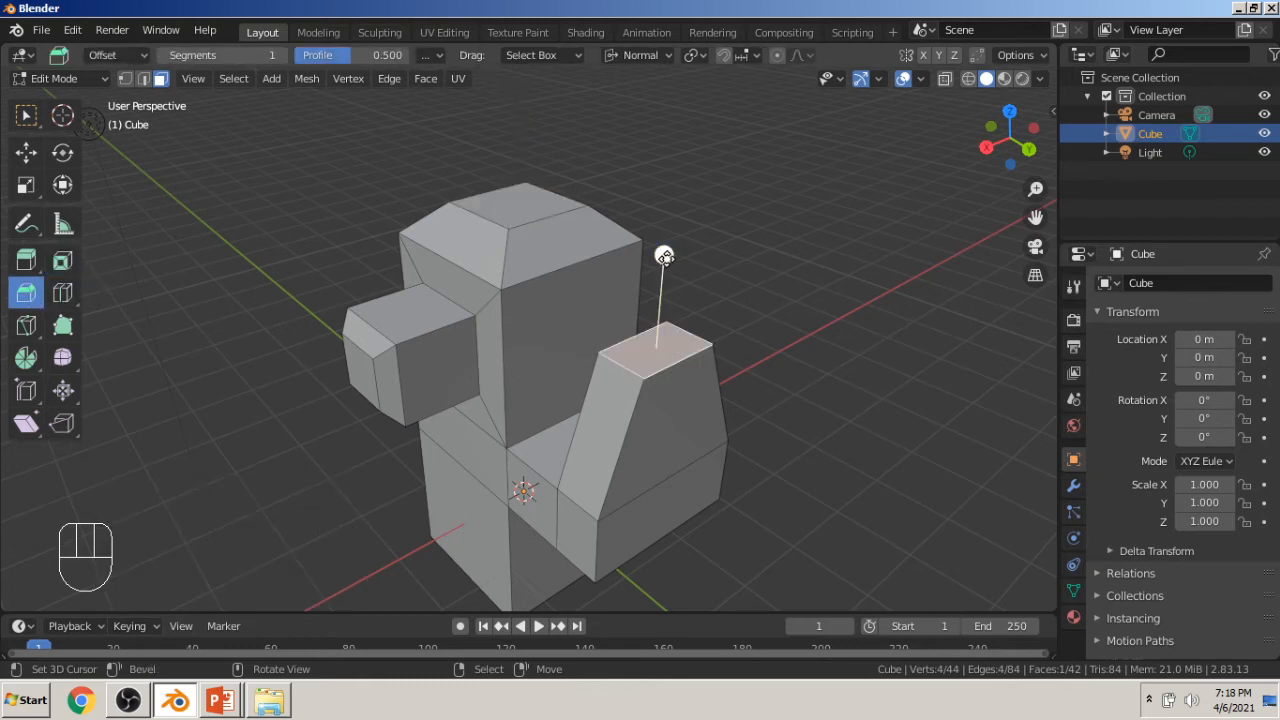
pyautogui.moveTo(675, 255); pyautogui.dragTo(700, 260, button='middle')
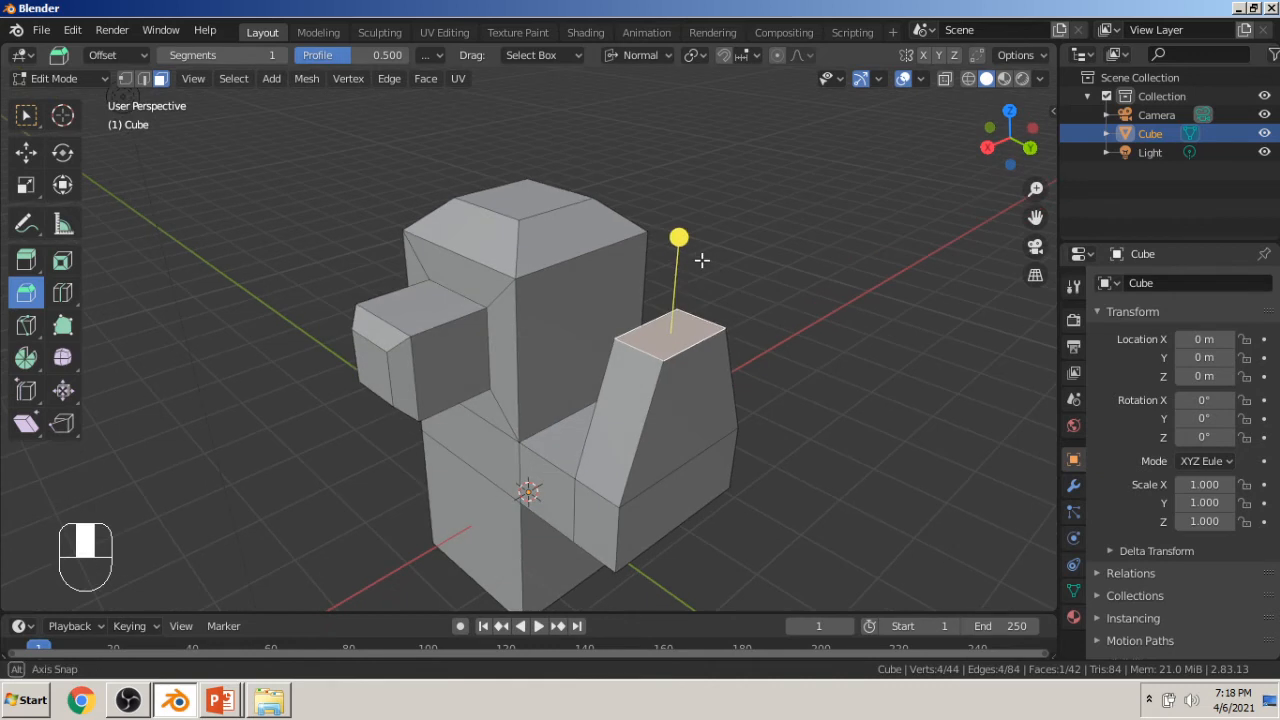
pyautogui.moveTo(681, 235); pyautogui.dragTo(694, 214)
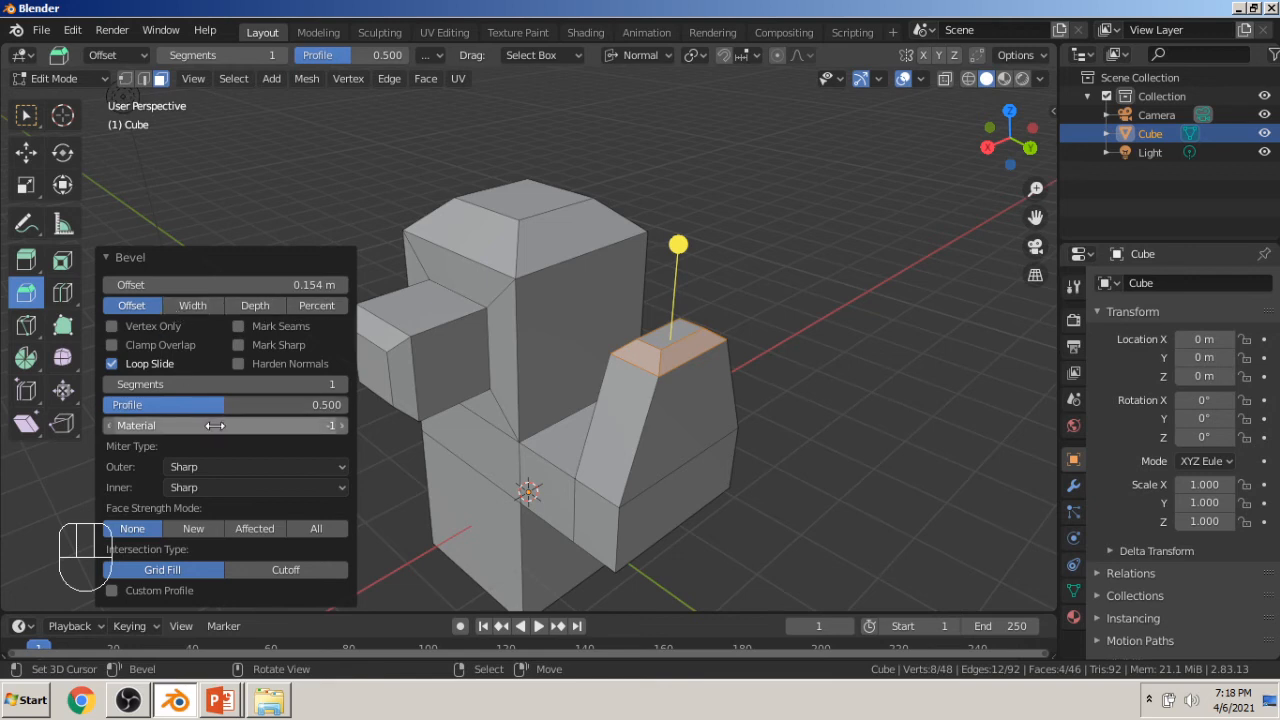
# Set the number of segments of the arm's bevel to 4.
pyautogui.click(342, 385)
pyautogui.click(342, 385)
pyautogui.click(342, 385)
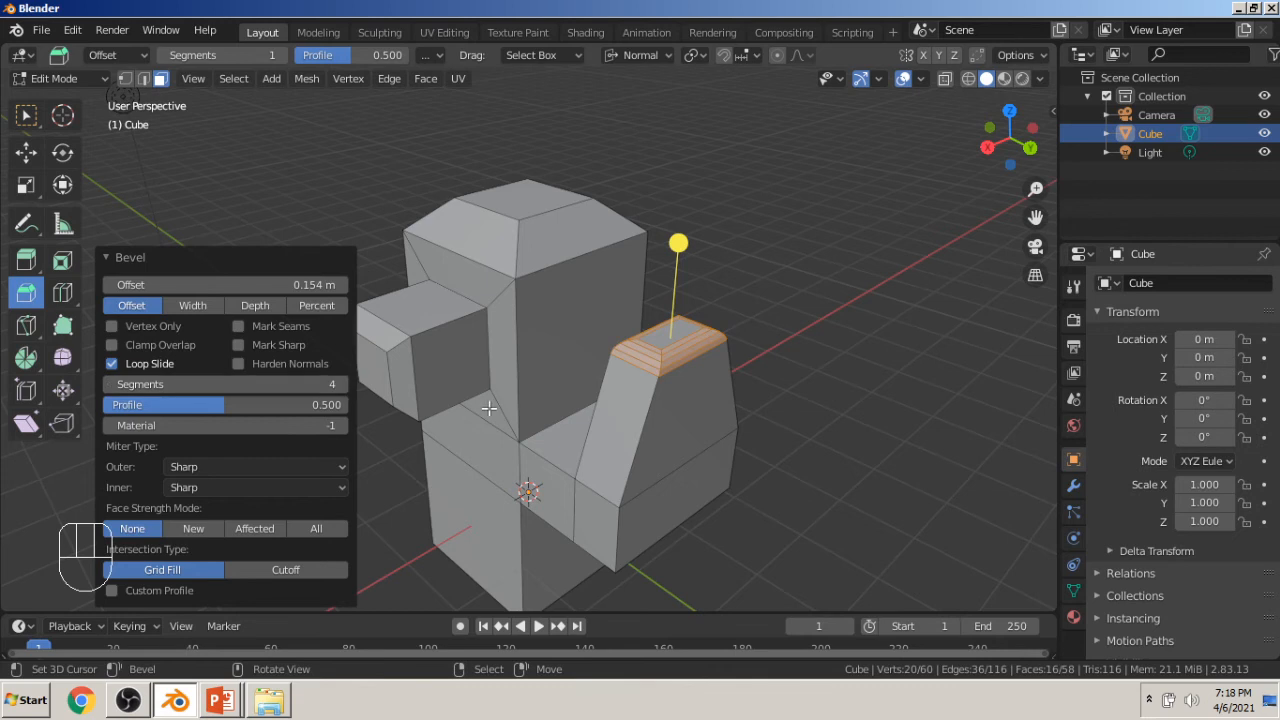
# Bevel the tower's bottom face with an offset of about 0.77 m, trying several segment counts and settling on 3.
pyautogui.moveTo(584, 418); pyautogui.dragTo(723, 416, button='middle')
pyautogui.rightClick(558, 413)
pyautogui.moveTo(746, 371); pyautogui.dragTo(733, 418, button='middle')
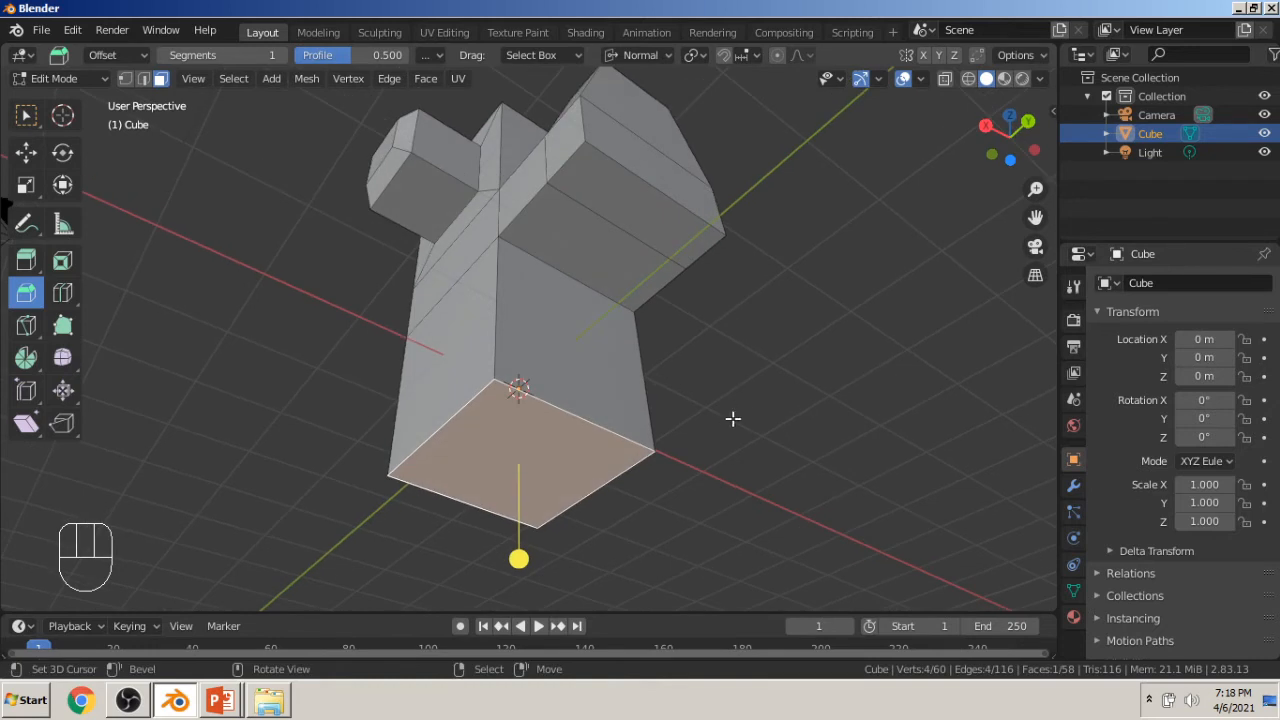
pyautogui.hotkey('ctrl', 'b')
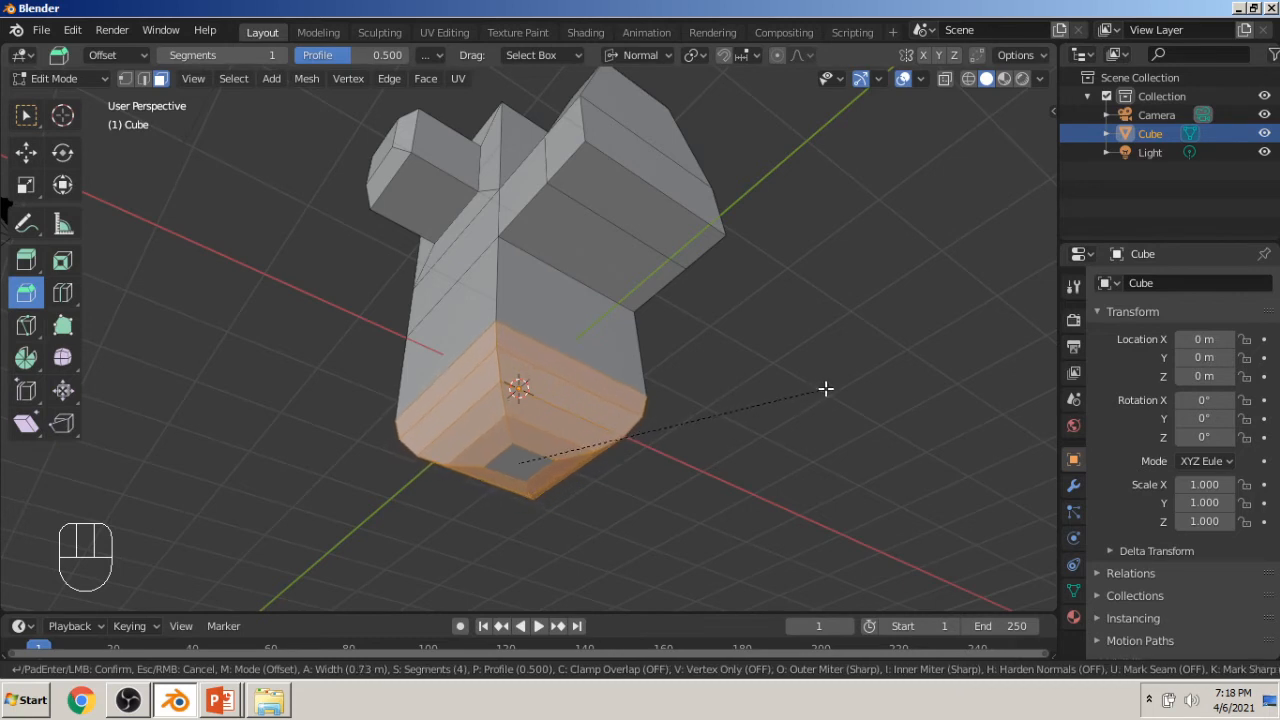
pyautogui.scroll(1, 825, 388)
pyautogui.scroll(2, 825, 388)
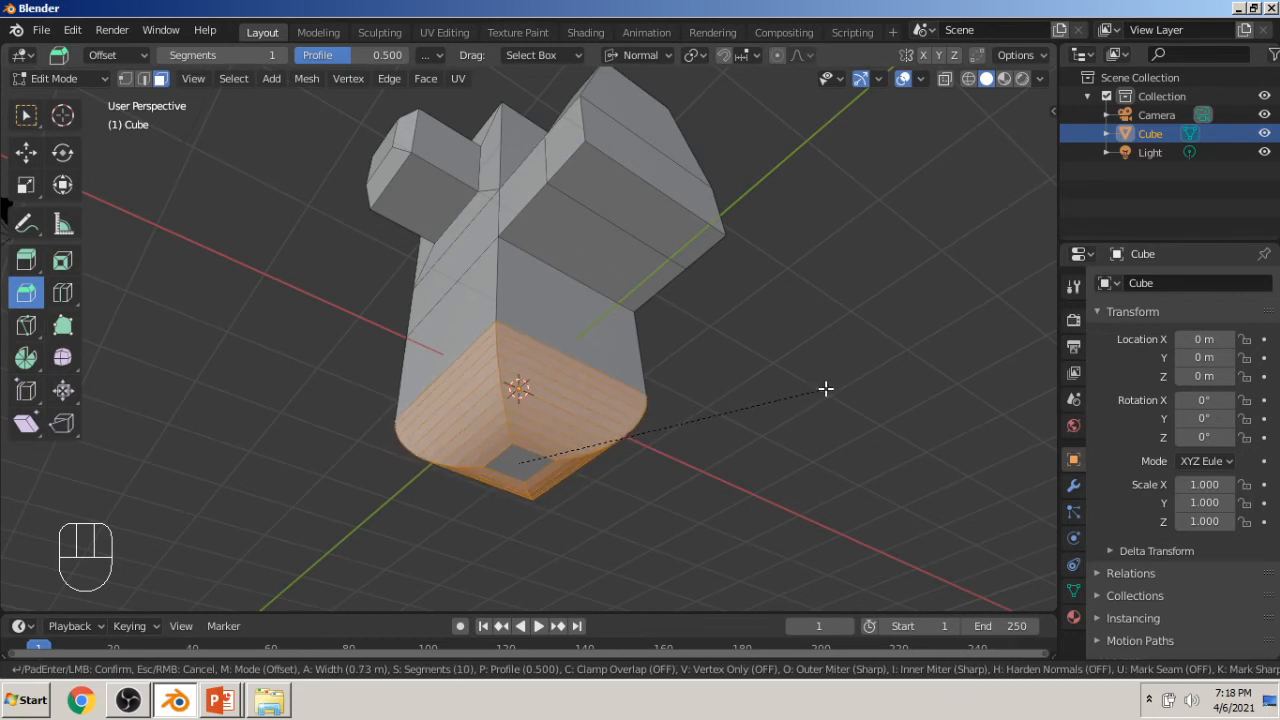
pyautogui.scroll(-3, 835, 387)
pyautogui.scroll(-7, 835, 388)
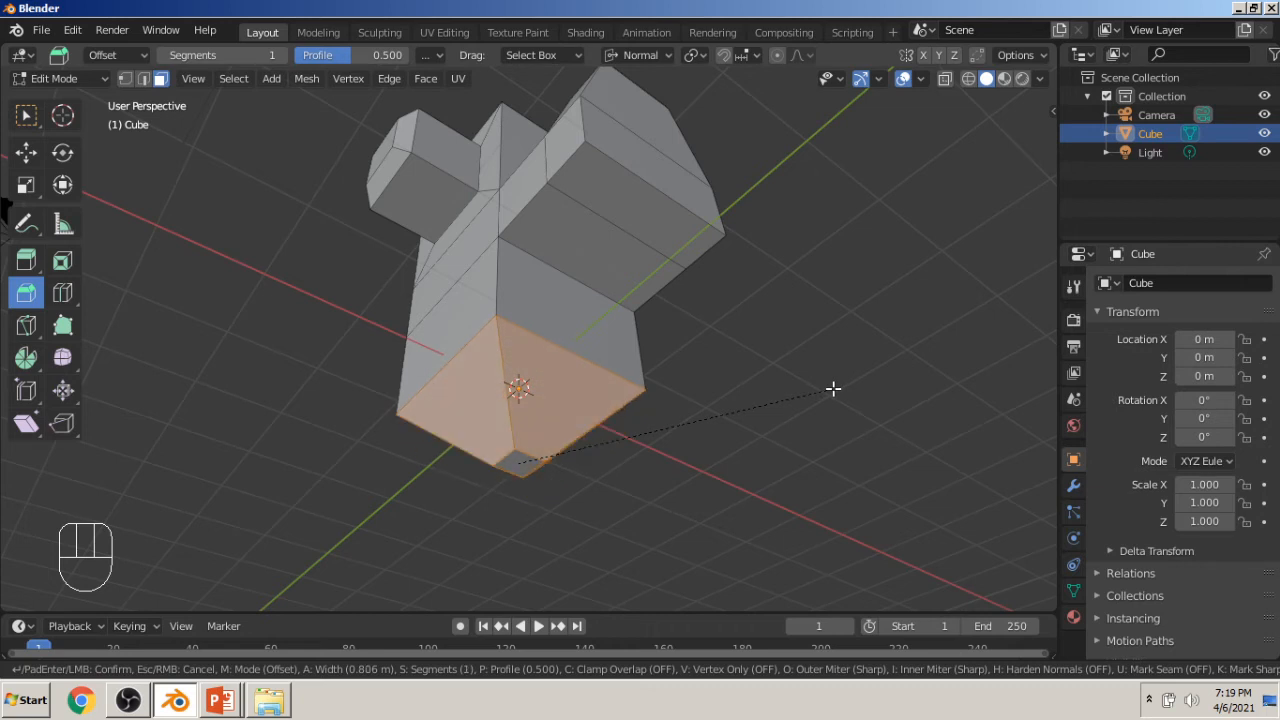
pyautogui.scroll(3, 833, 388)
pyautogui.scroll(-1, 833, 388)
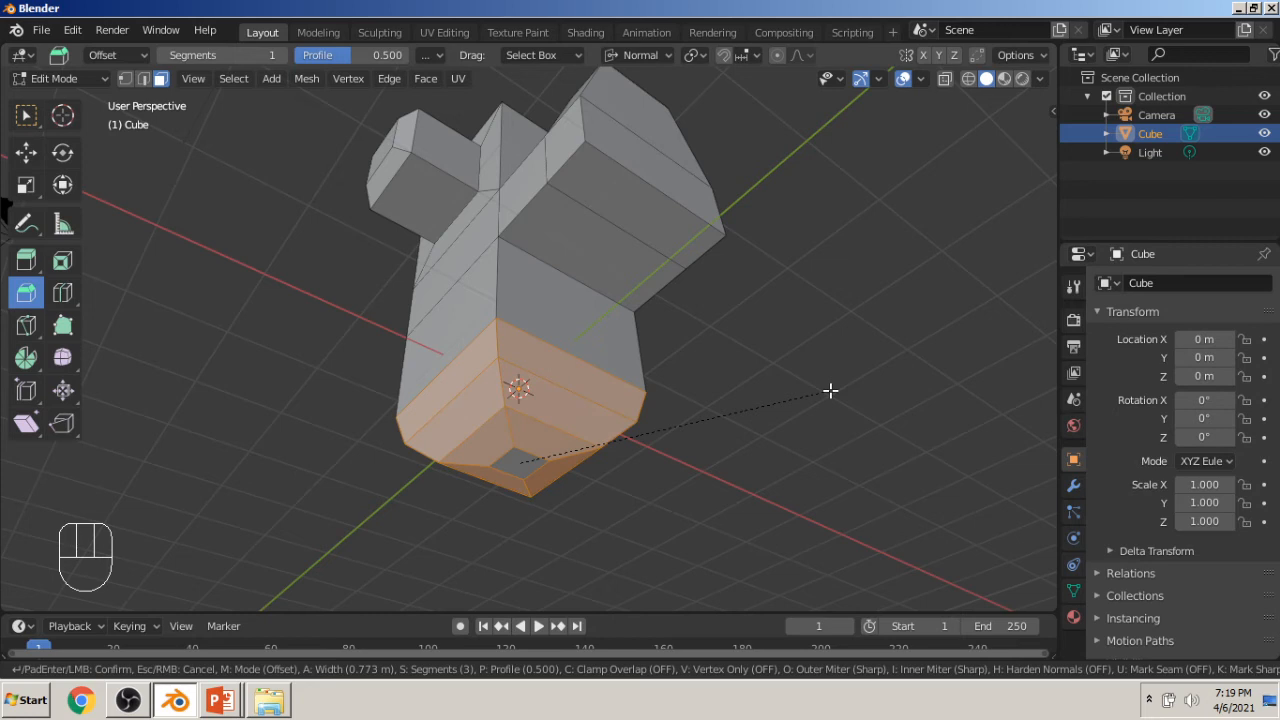
pyautogui.click(830, 390)
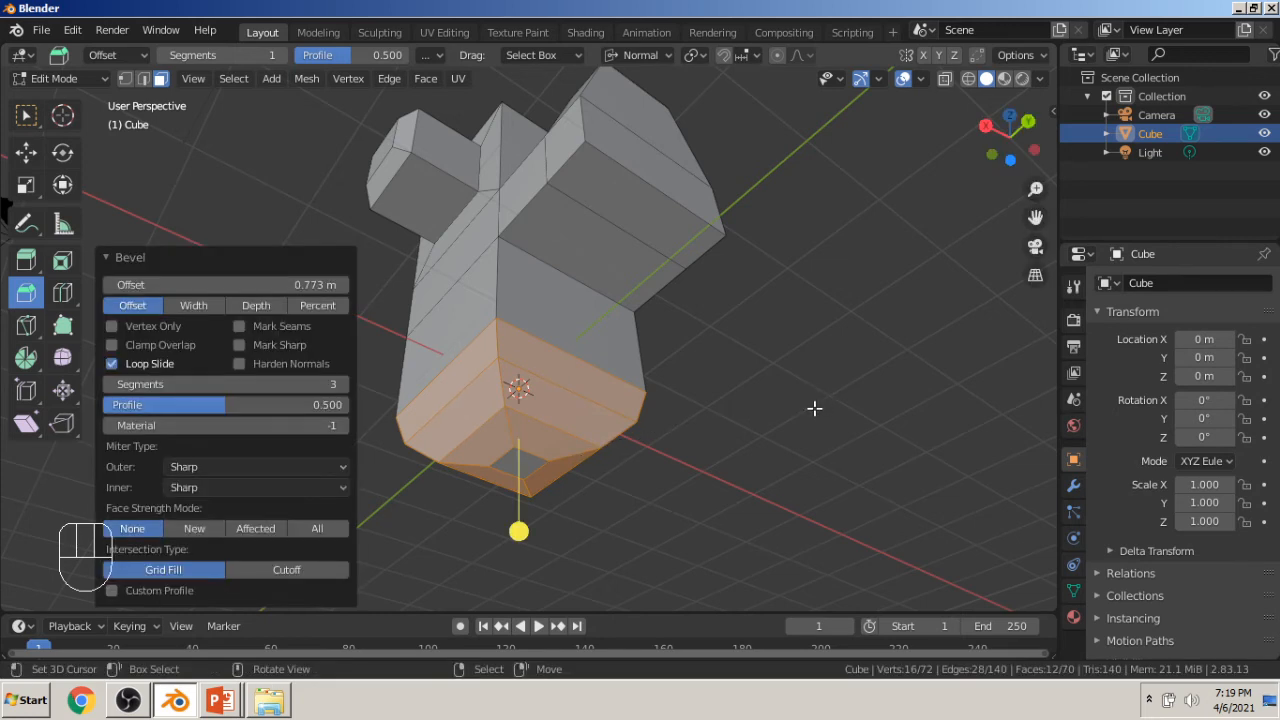
# Bevel a vertical corner edge of the tower's middle section with an offset of about 0.46 m and 5 segments.
pyautogui.click(814, 408)
pyautogui.moveTo(750, 460); pyautogui.dragTo(648, 402, button='middle')
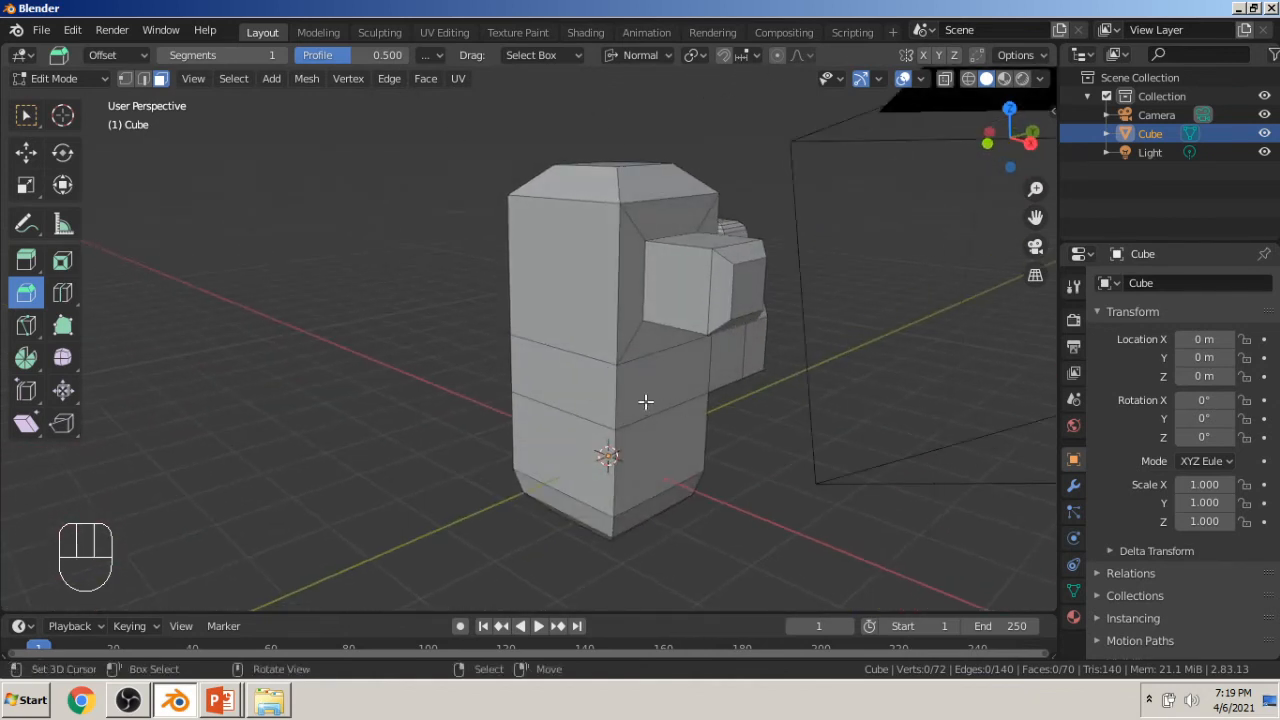
pyautogui.click(143, 78)
pyautogui.moveTo(510, 402); pyautogui.dragTo(515, 410, button='middle')
pyautogui.scroll(2, 515, 410)
pyautogui.click(553, 410)
pyautogui.hotkey('ctrl', 'b')
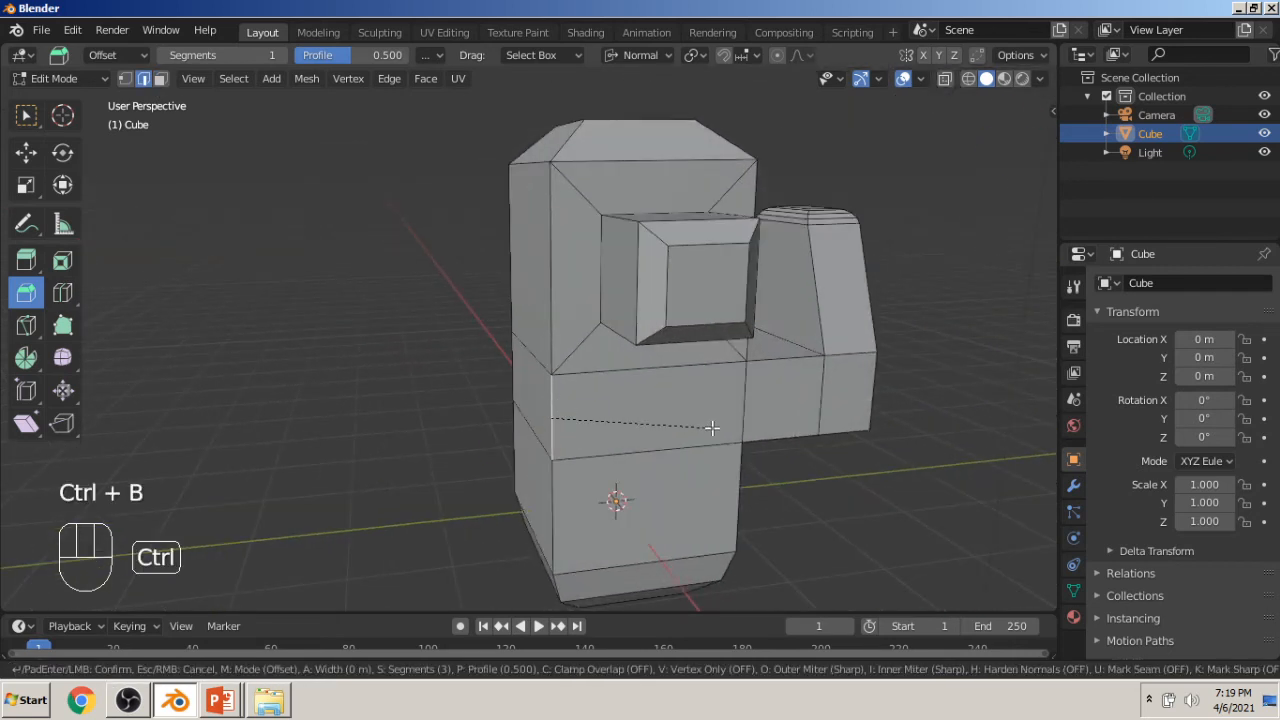
pyautogui.scroll(1, 770, 436)
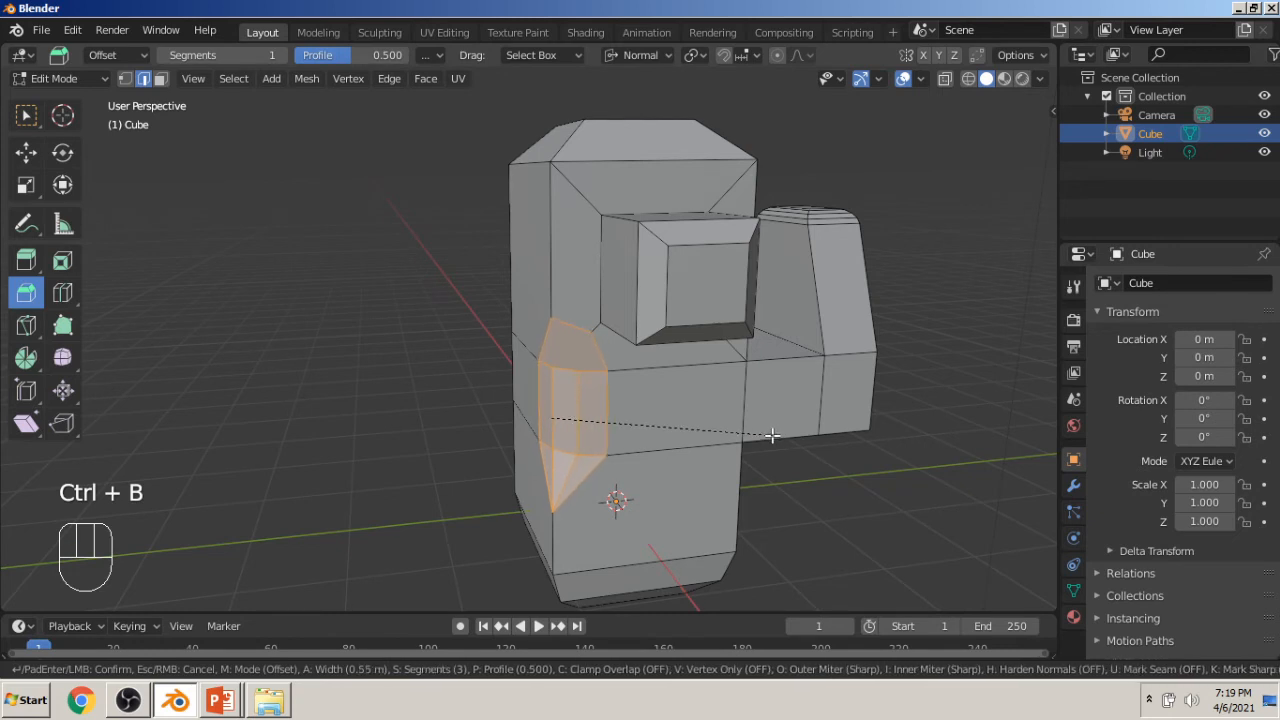
pyautogui.scroll(1, 764, 436)
pyautogui.click(763, 436)
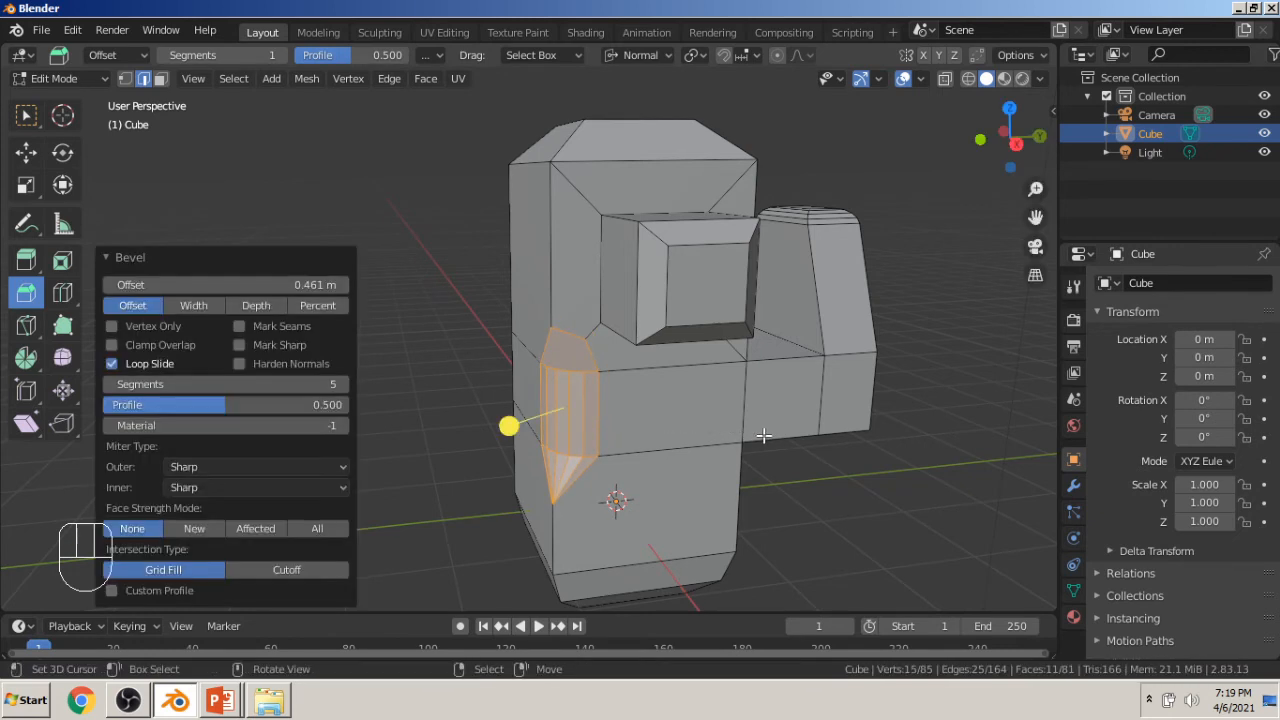
pyautogui.click(836, 477)
# Bevel the vertical corner edge of the tower's upper section by about 0.28 m with 5 segments and check it in Object Mode.
pyautogui.press('Tab')
pyautogui.moveTo(823, 477); pyautogui.dragTo(886, 377, button='middle')
pyautogui.press('Tab')
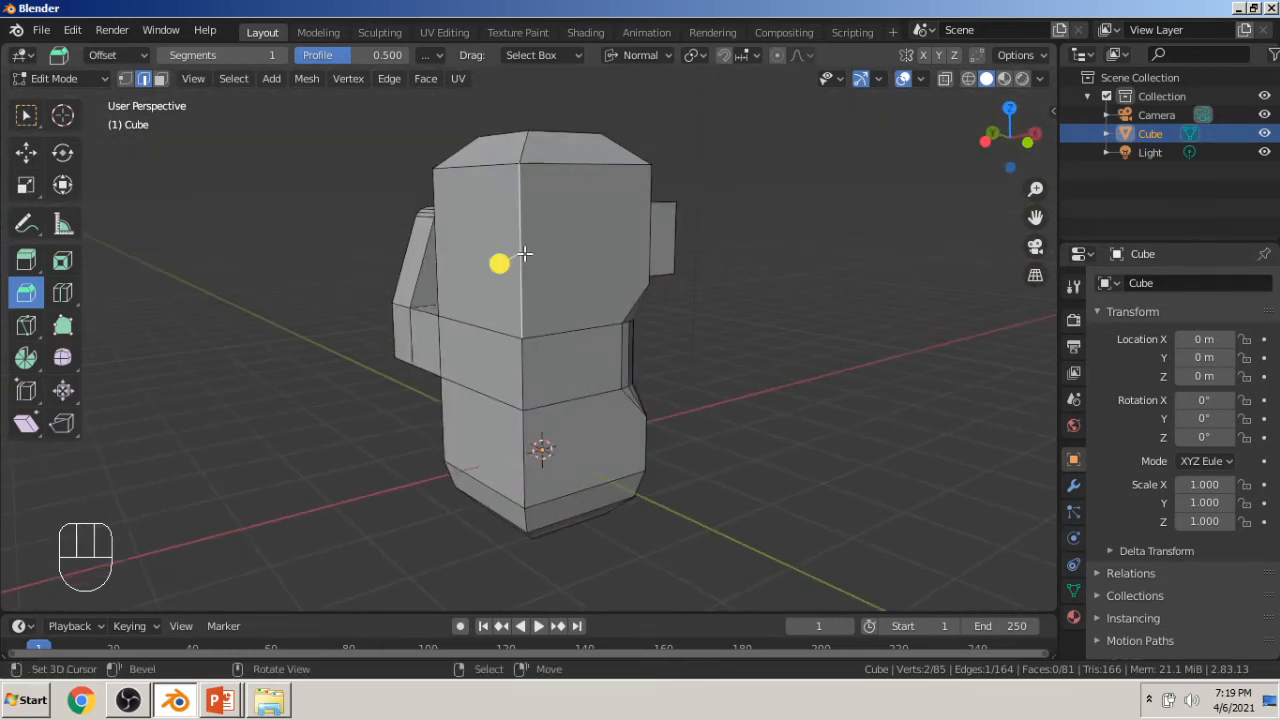
pyautogui.hotkey('ctrl', 'b')
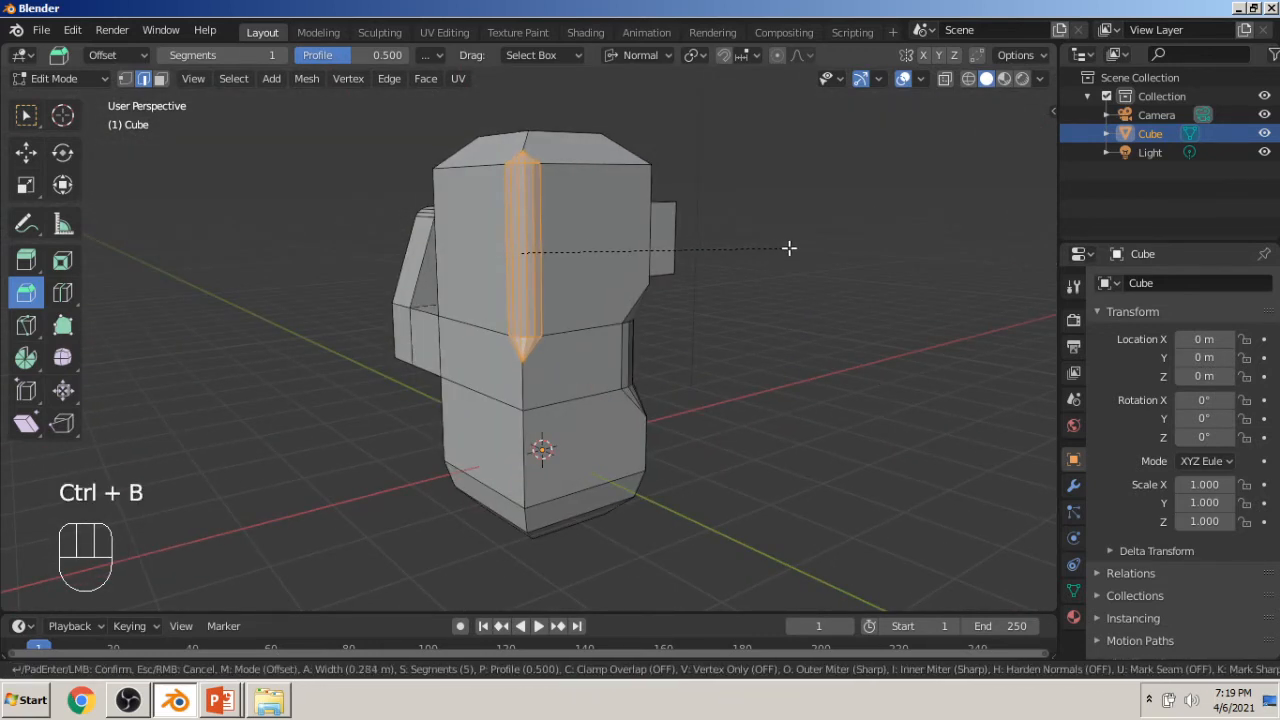
pyautogui.click(789, 247)
pyautogui.press('Tab')
pyautogui.moveTo(787, 247); pyautogui.dragTo(677, 276, button='middle')
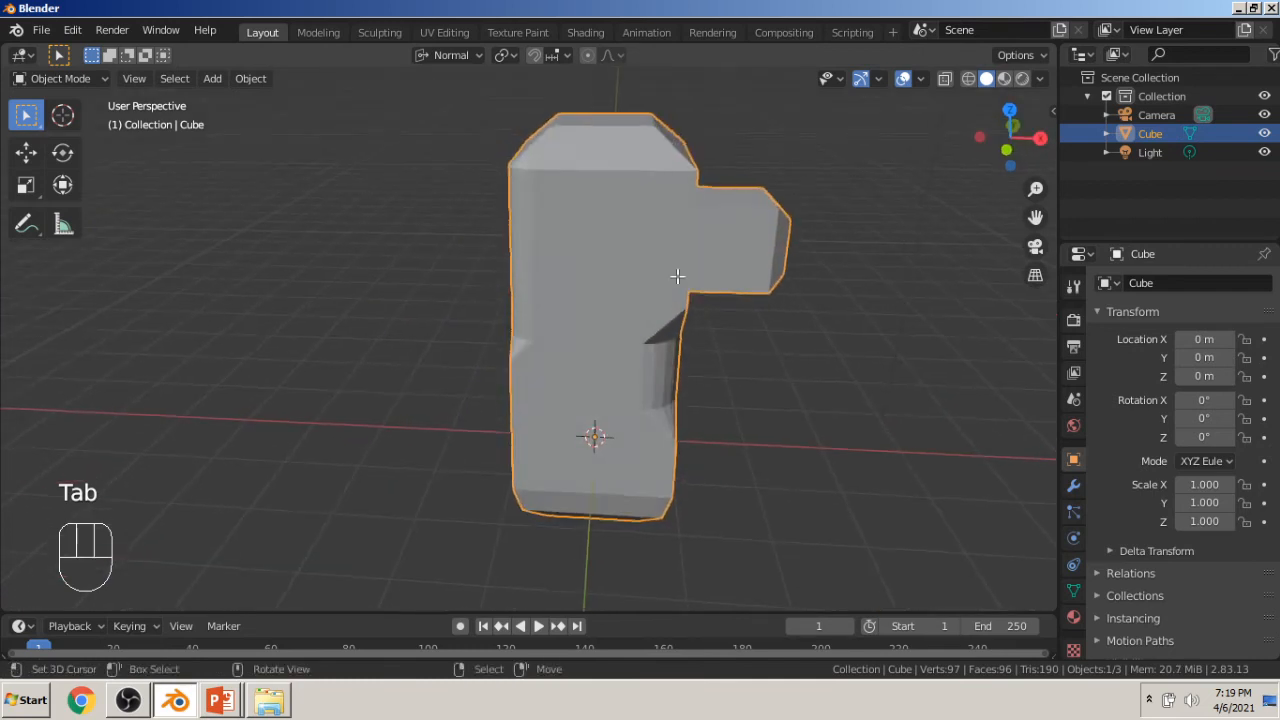
pyautogui.press('Tab')
pyautogui.moveTo(528, 264); pyautogui.dragTo(3, 212, button='middle')
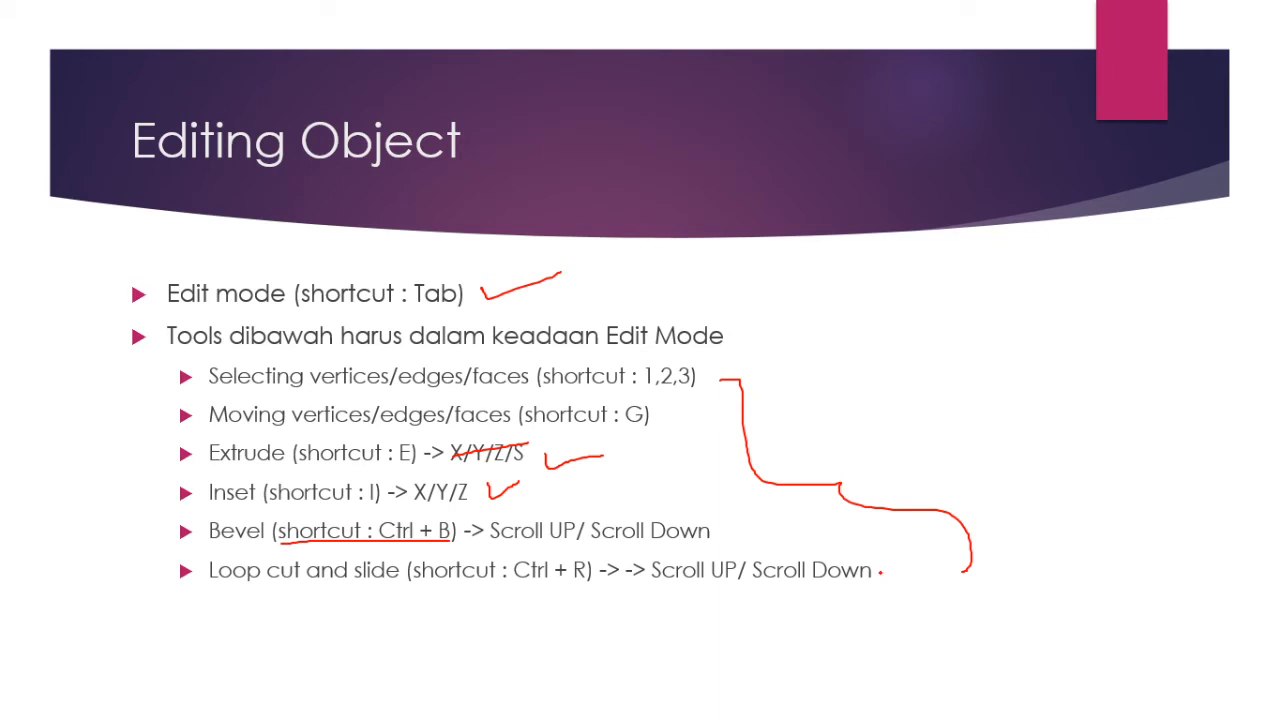
# Switch to the PowerPoint slide, mark the Loop cut and slide item, tick off the Bevel item, and return to Blender.
pyautogui.moveTo(886, 566); pyautogui.dragTo(948, 556)
pyautogui.moveTo(730, 535); pyautogui.dragTo(805, 518)
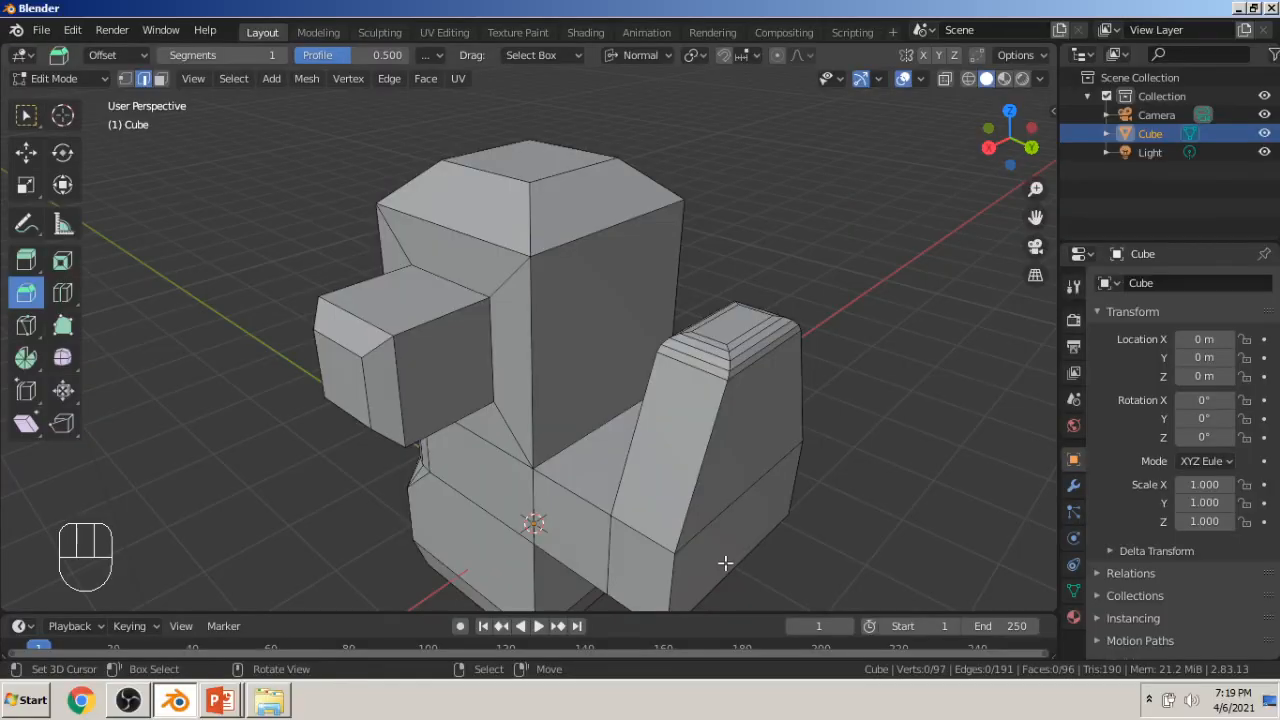
# Inset the arm's upper face between the tower and the raised end, and extrude the inner face about 0.52 m.
pyautogui.moveTo(648, 397); pyautogui.dragTo(489, 360, button='middle')
pyautogui.moveTo(330, 365); pyautogui.dragTo(308, 434, button='middle')
pyautogui.moveTo(334, 318); pyautogui.dragTo(299, 340, button='middle')
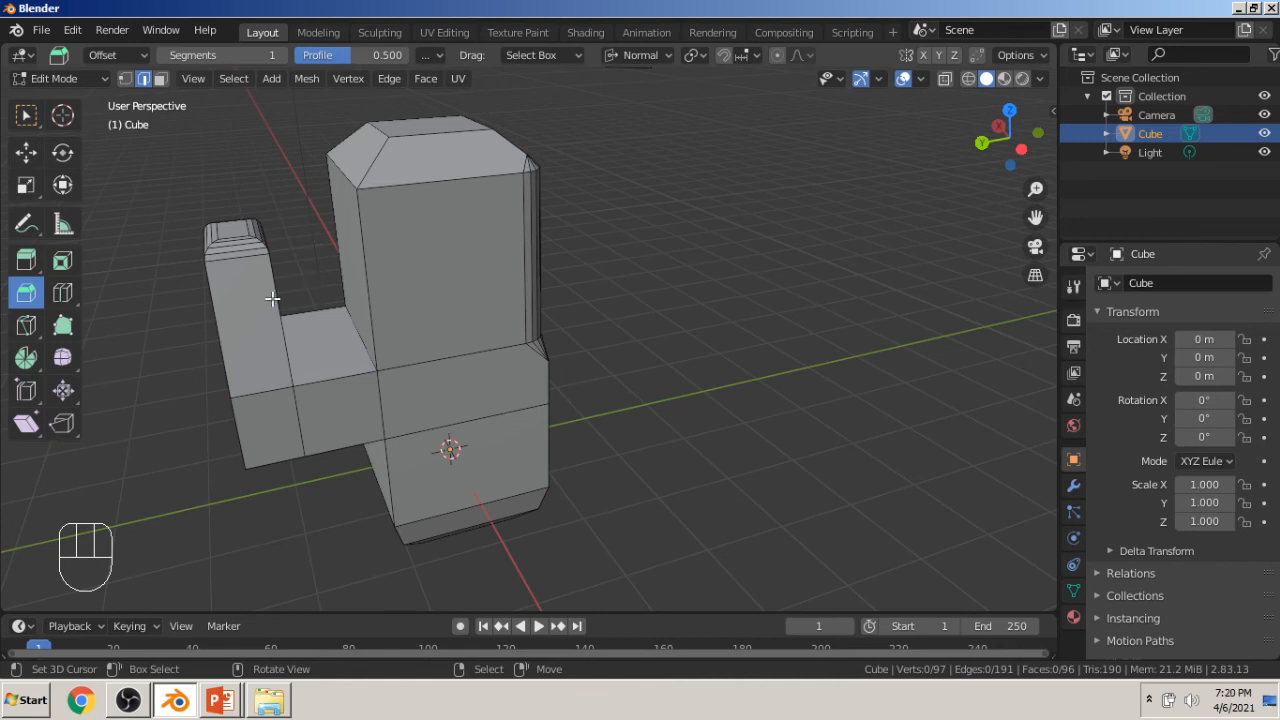
pyautogui.click(56, 257)
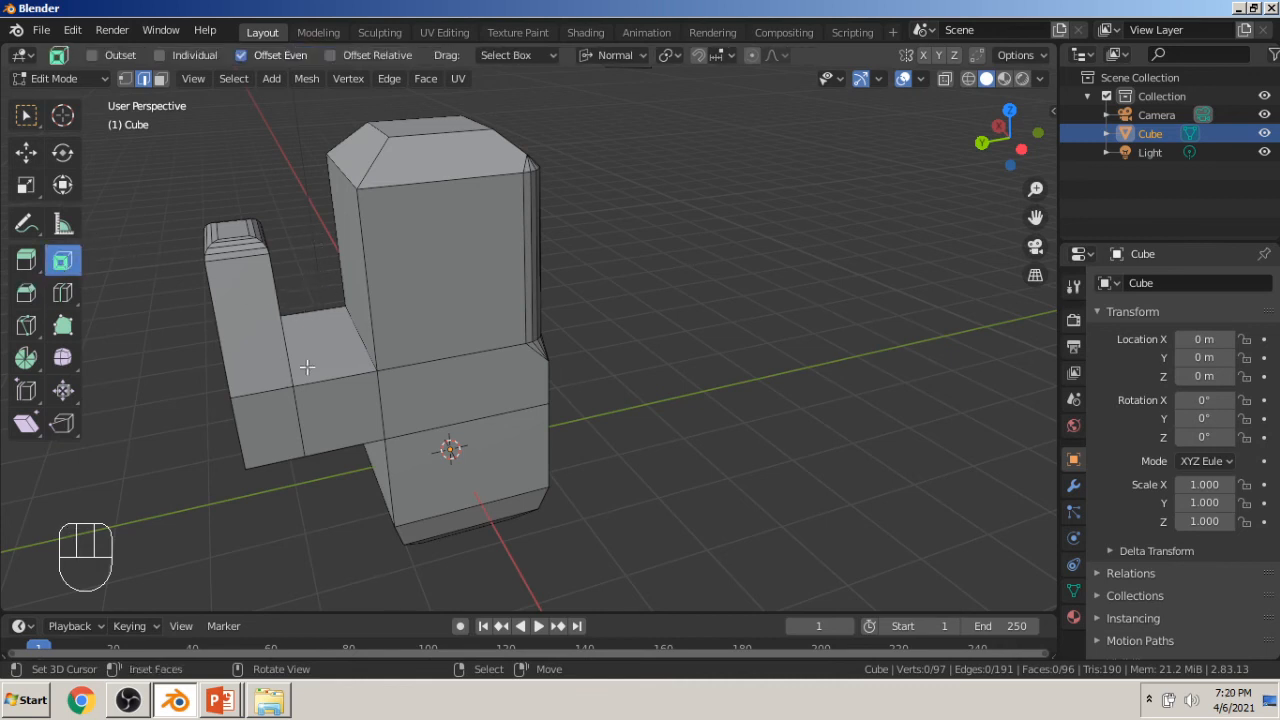
pyautogui.click(319, 351)
pyautogui.click(163, 80)
pyautogui.moveTo(314, 341); pyautogui.dragTo(317, 331, button='right')
pyautogui.hotkey('ctrl', 'z')
pyautogui.moveTo(309, 244)
pyautogui.mouseDown()
pyautogui.moveTo(315, 280)
pyautogui.moveTo(316, 229)
pyautogui.mouseUp()
pyautogui.click(26, 259)
pyautogui.moveTo(746, 371); pyautogui.dragTo(694, 371, button='middle')
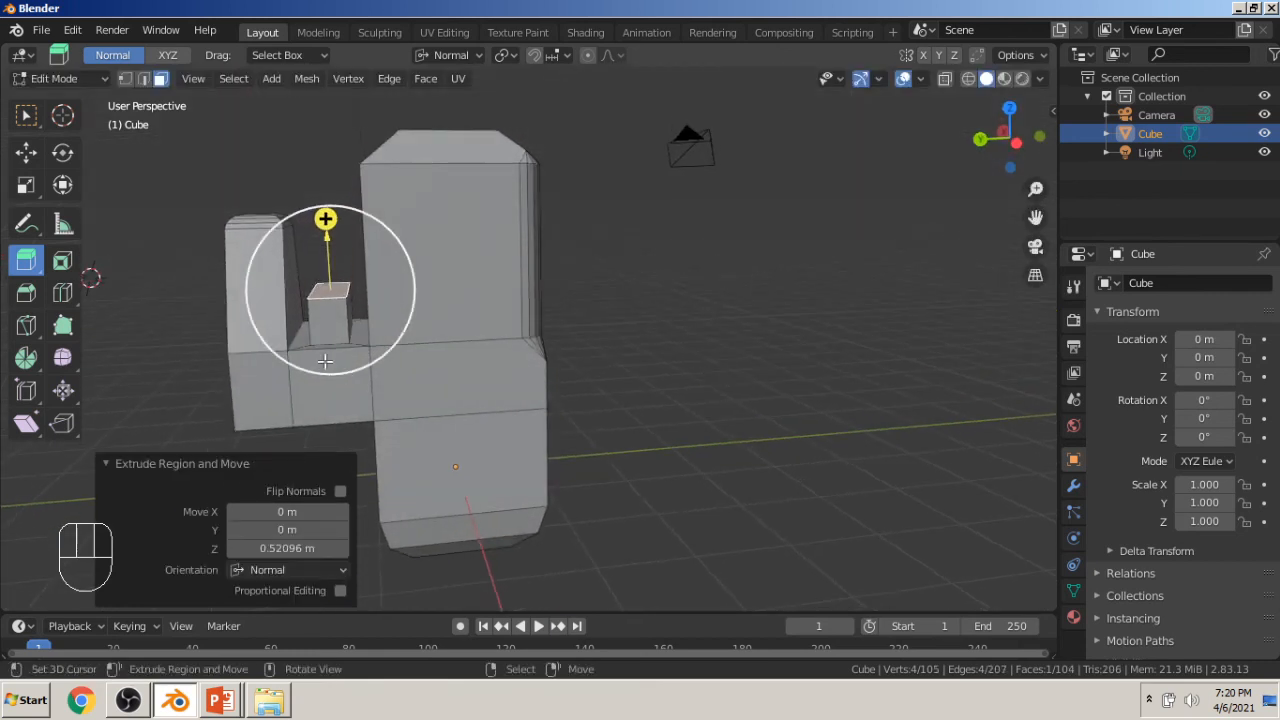
# Undo the extrusion and the inset on the arm's upper face.
pyautogui.moveTo(345, 359); pyautogui.dragTo(417, 466, button='middle')
pyautogui.hotkey('ctrl', 'z')
pyautogui.hotkey('ctrl', 'z')
pyautogui.hotkey('ctrl', 'z')
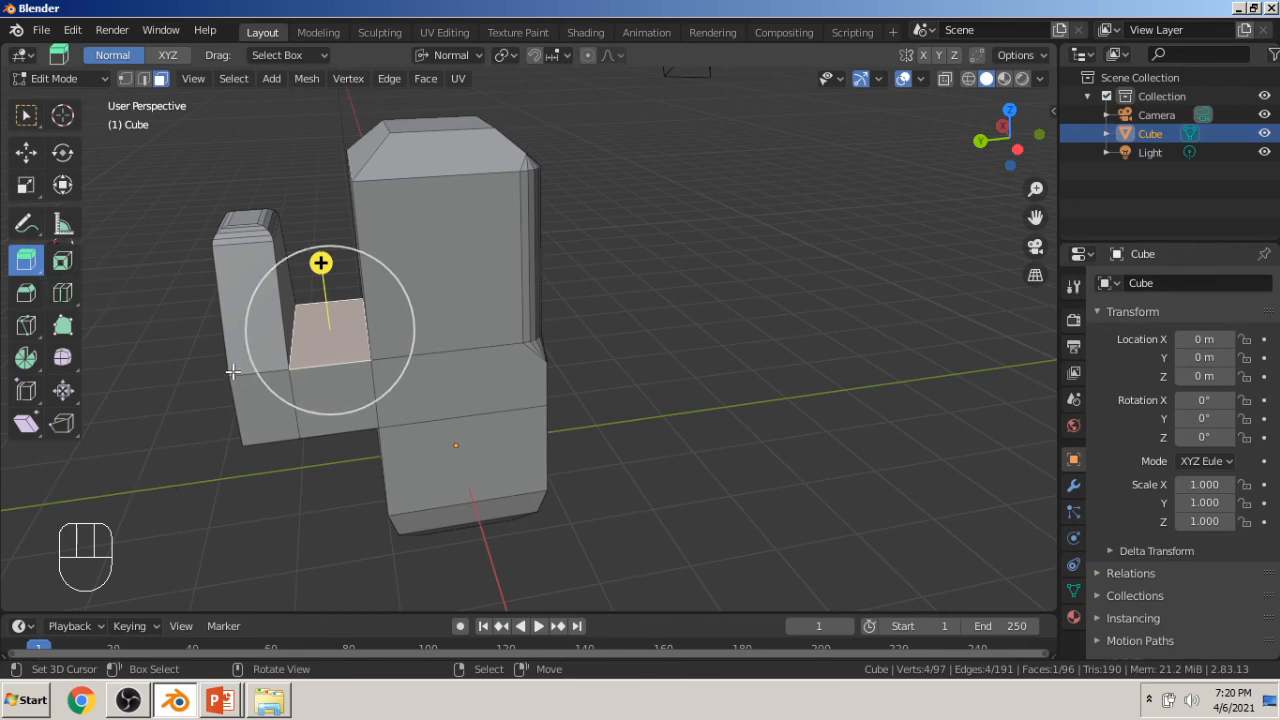
# Add a loop cut across the arm between the tower and the raised end, and set its number of cuts to 2.
pyautogui.click(63, 293)
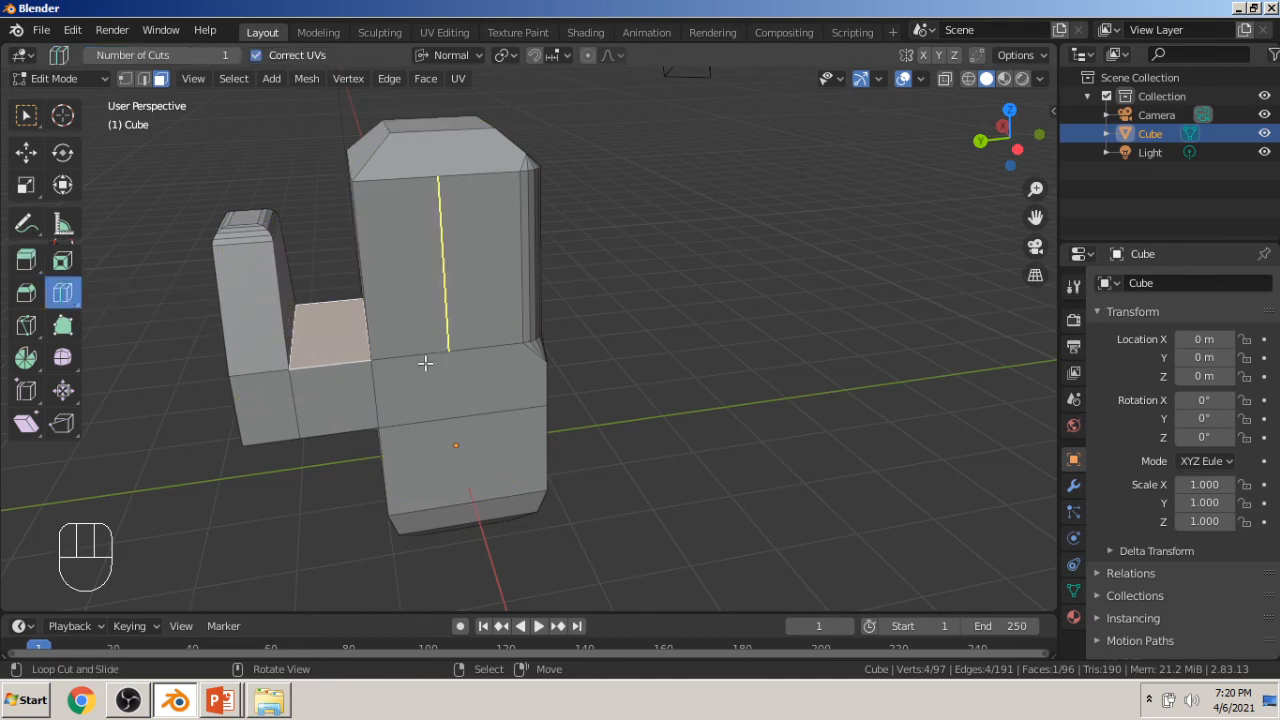
pyautogui.moveTo(331, 363); pyautogui.dragTo(335, 364)
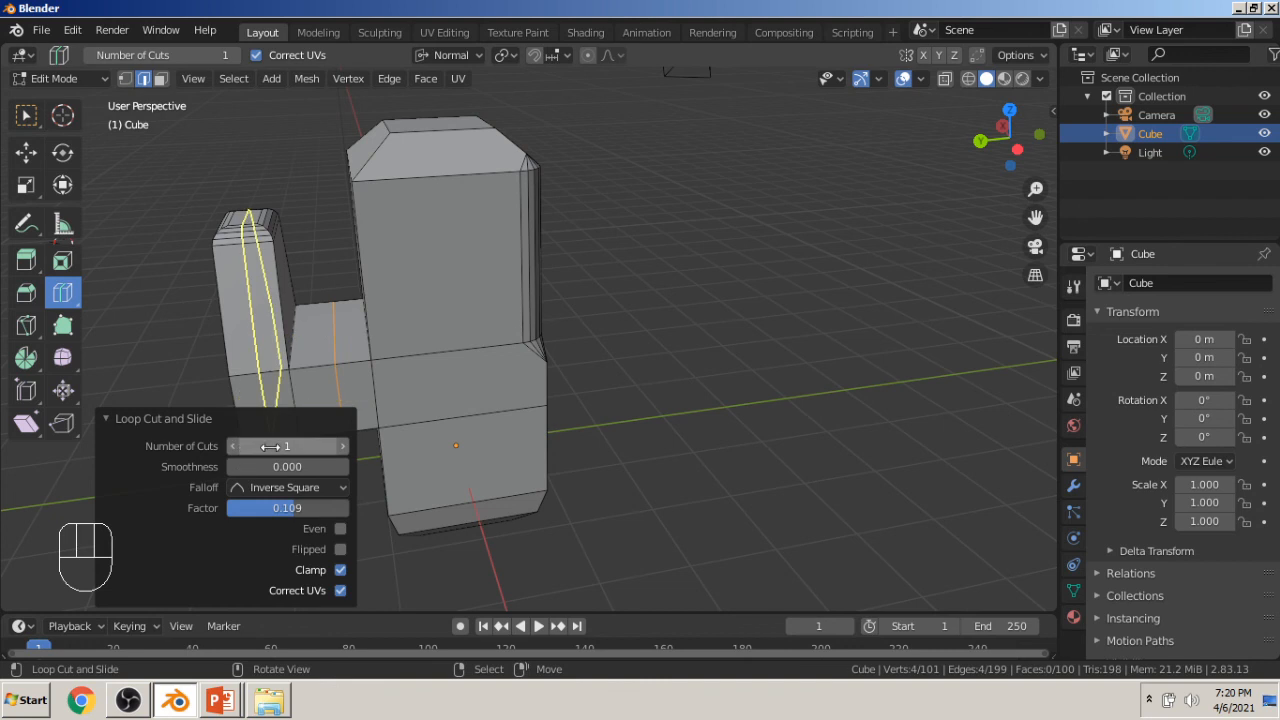
pyautogui.click(342, 447)
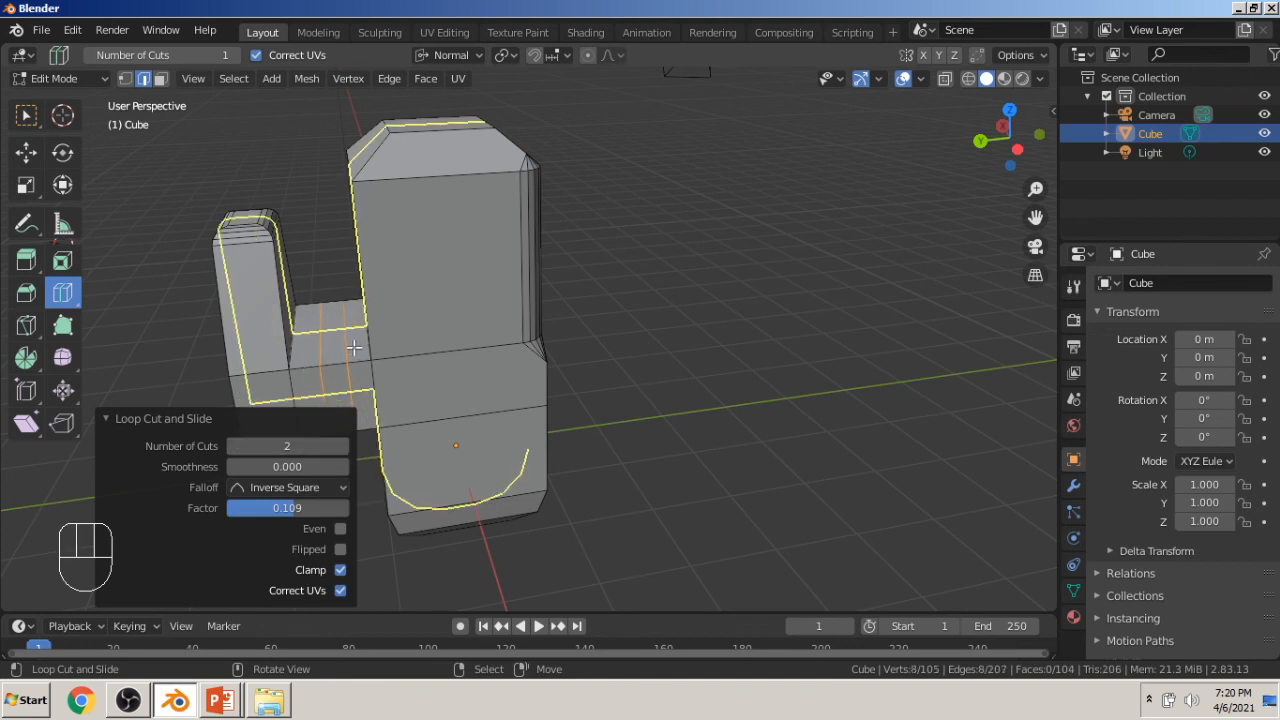
pyautogui.click(720, 326)
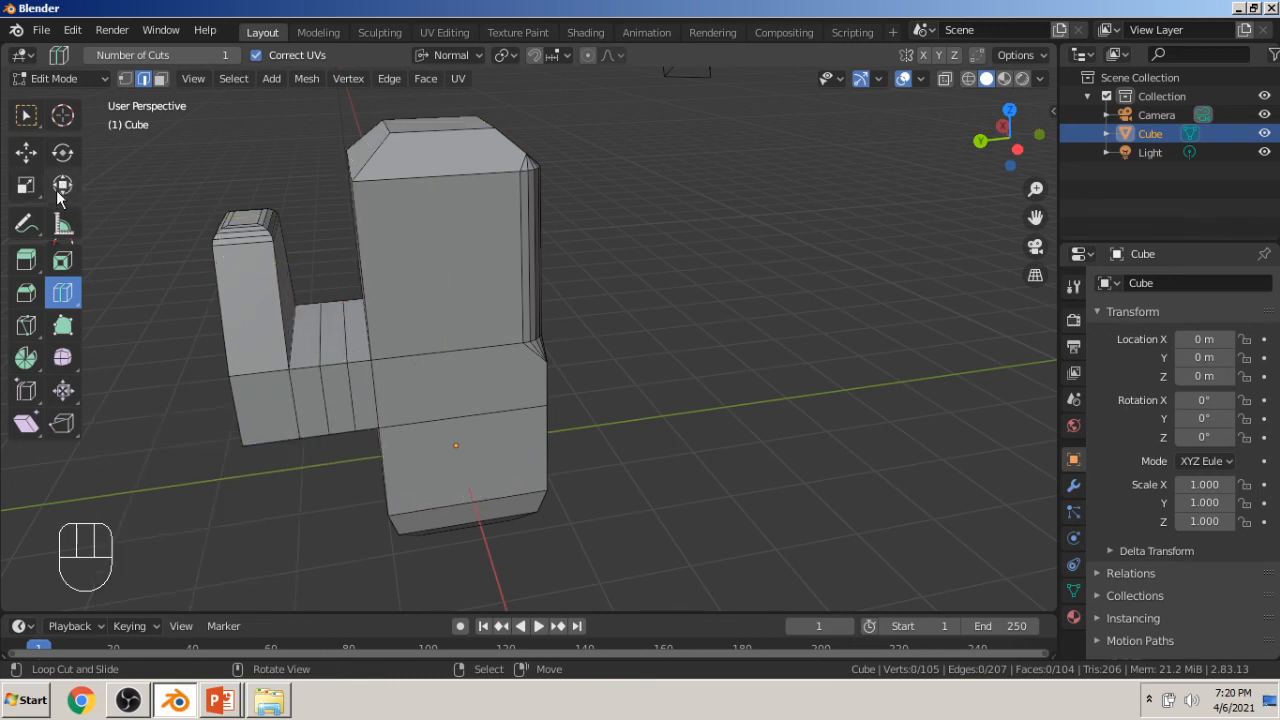
# Extrude the narrow upper face between the arm's two loop cuts upward by about 1.04 m.
pyautogui.click(160, 78)
pyautogui.click(332, 342)
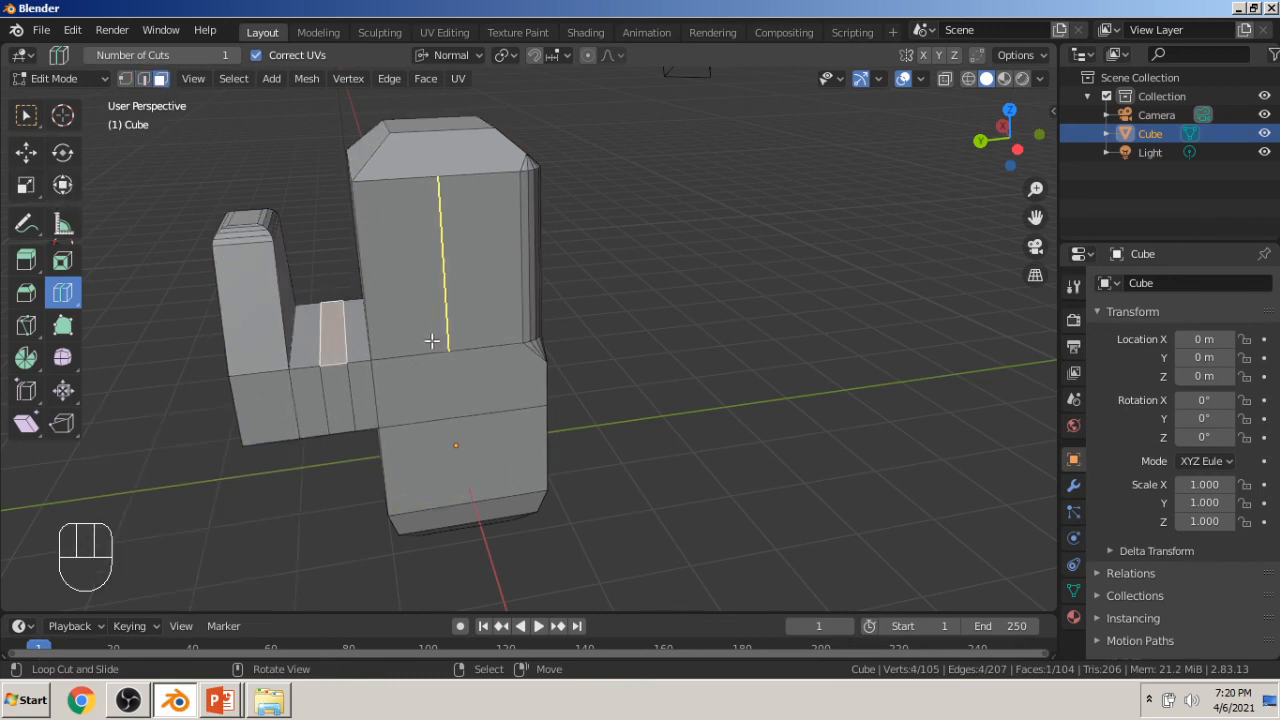
pyautogui.press('e')
pyautogui.click(436, 255)
pyautogui.moveTo(457, 306); pyautogui.dragTo(575, 420, button='middle')
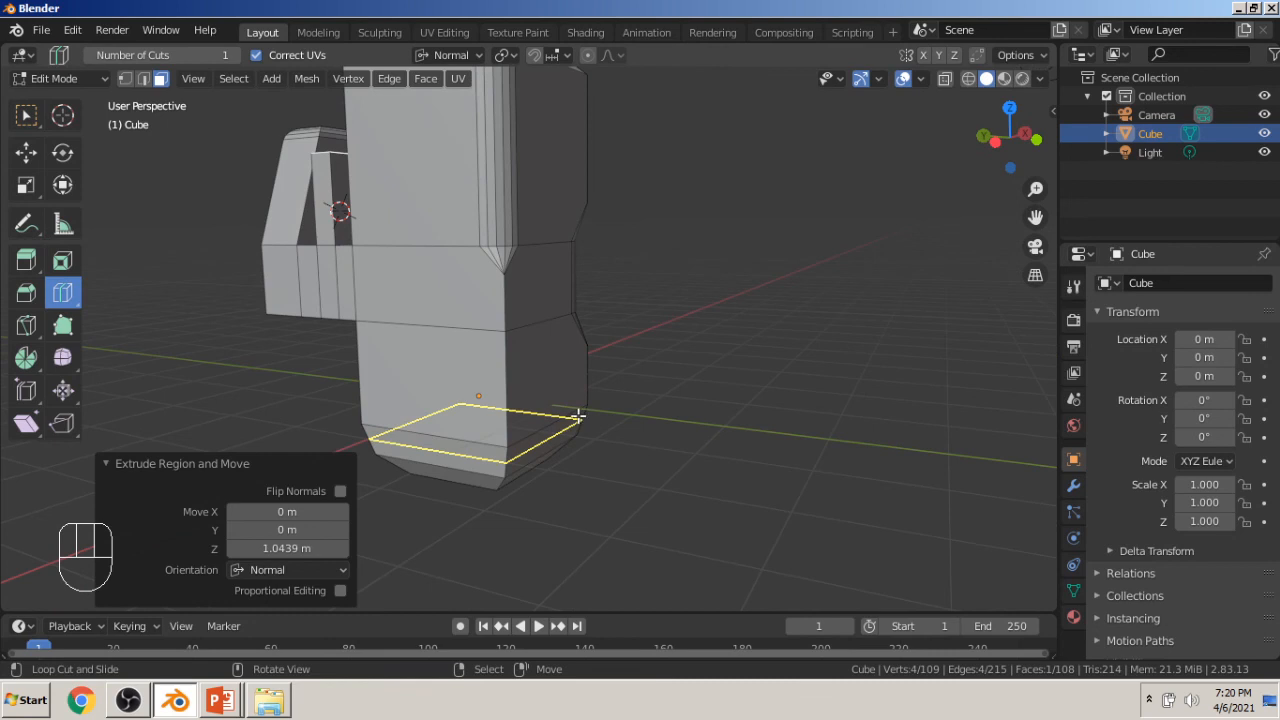
pyautogui.moveTo(469, 401); pyautogui.dragTo(759, 360, button='middle')
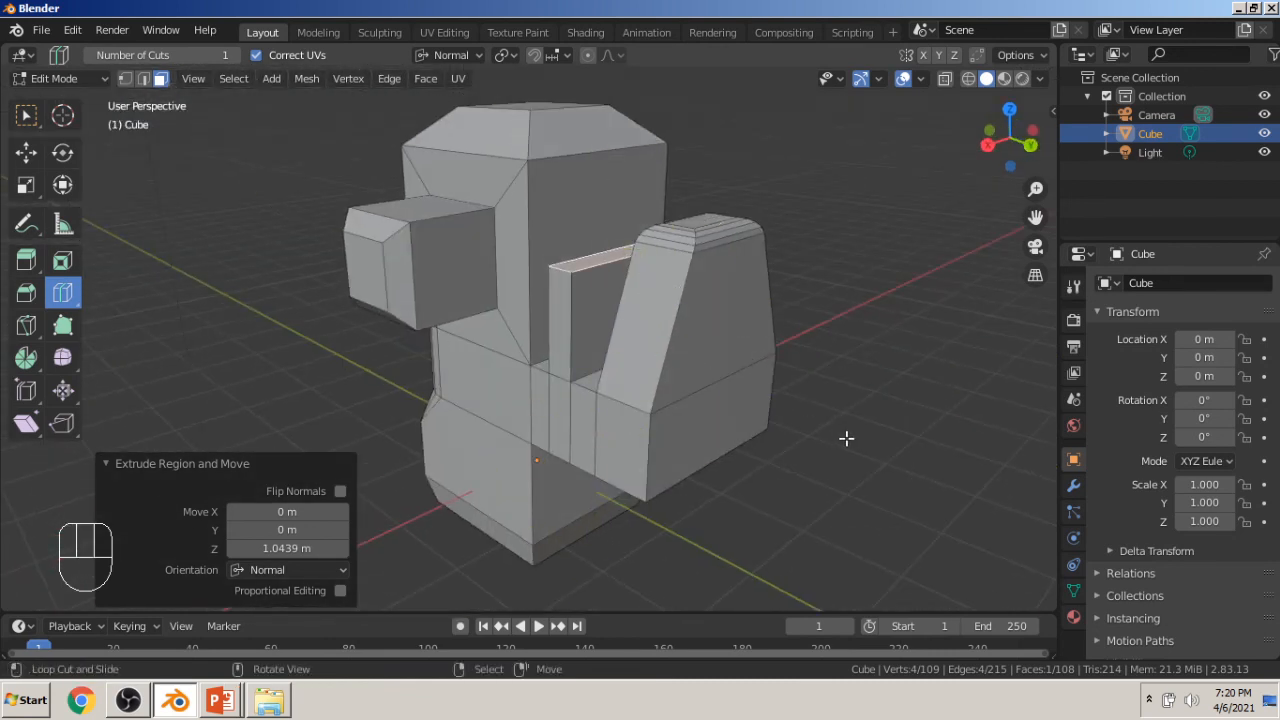
# Add one centred horizontal loop cut around the arm's lower section and the tower, and activate the Select Box tool.
pyautogui.hotkey('ctrl', 'r')
pyautogui.click(783, 403)
pyautogui.rightClick(691, 300)
pyautogui.click(25, 115)
# Add three evenly spaced horizontal loop cuts around the arm's raised end, trying several cut counts first.
pyautogui.hotkey('ctrl', 'r')
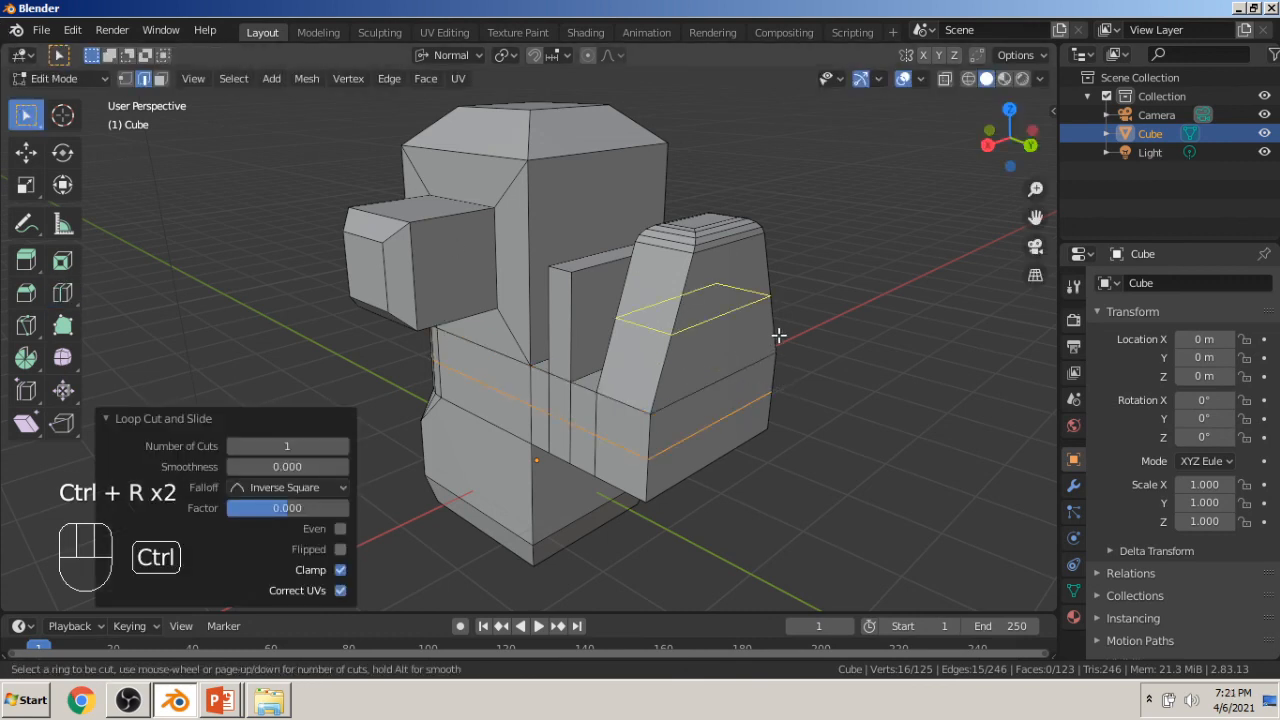
pyautogui.scroll(5, 770, 320)
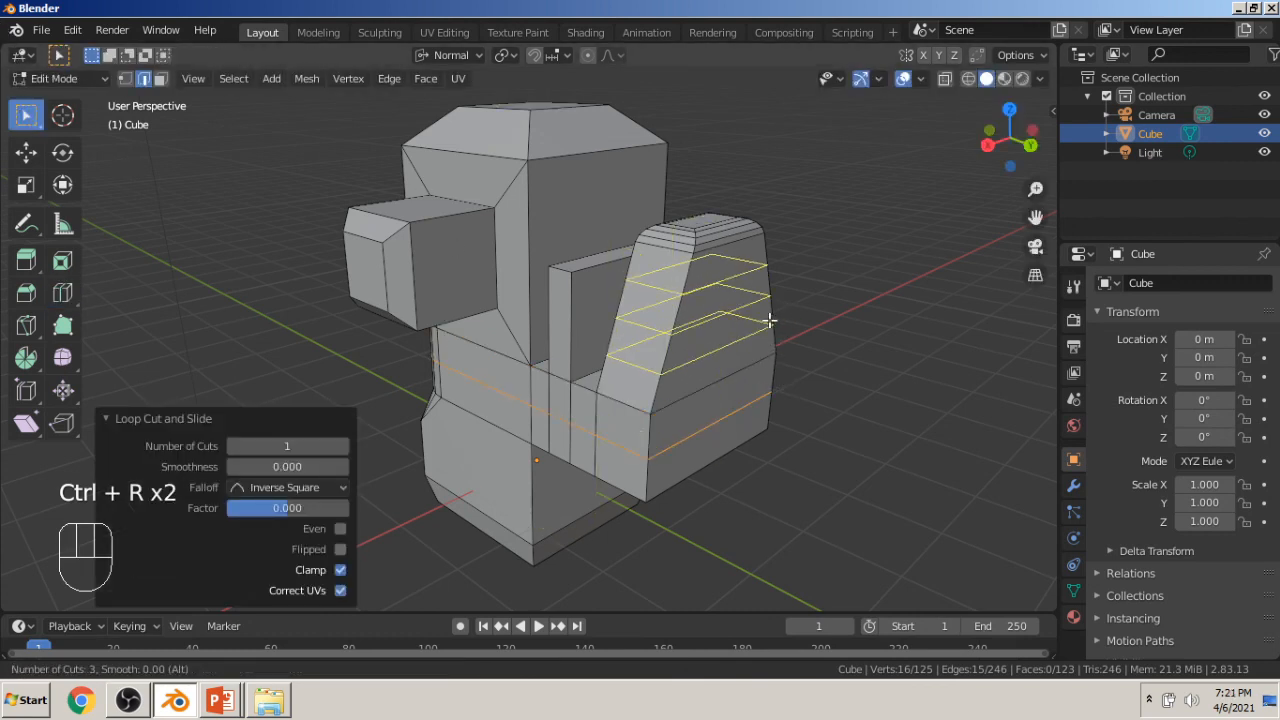
pyautogui.scroll(-3, 760, 322)
pyautogui.scroll(3, 752, 325)
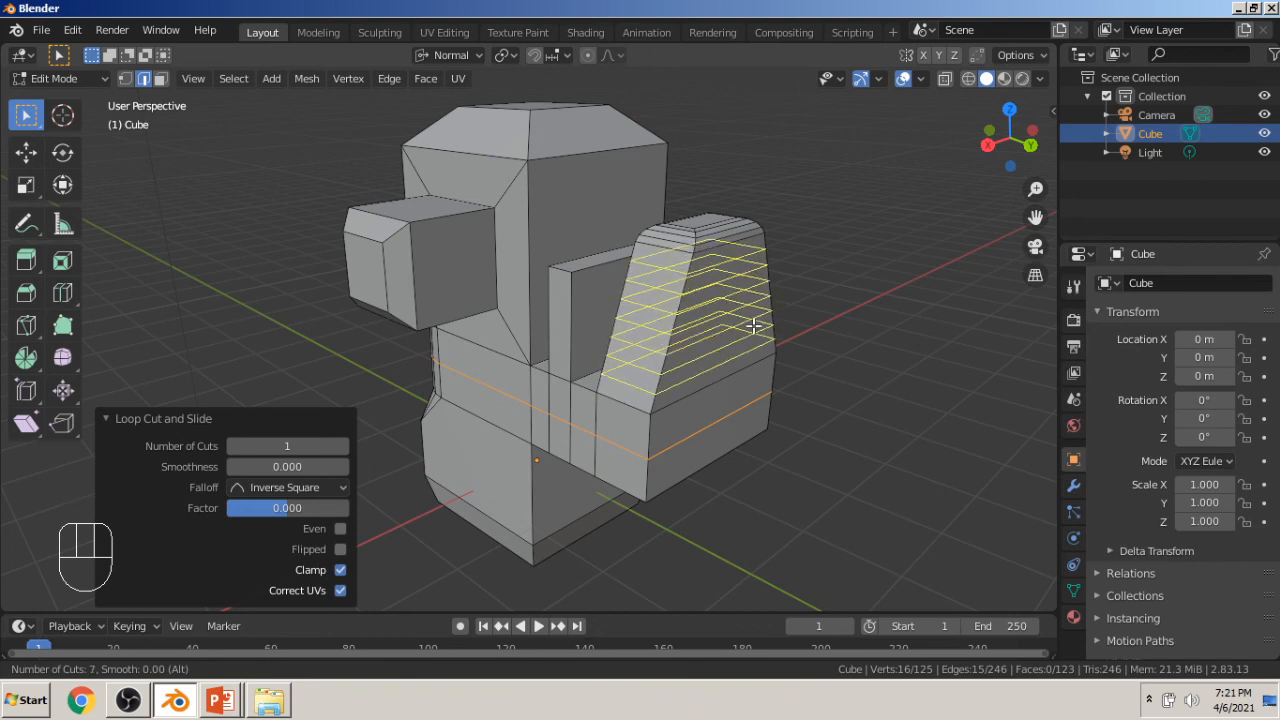
pyautogui.scroll(-3, 752, 325)
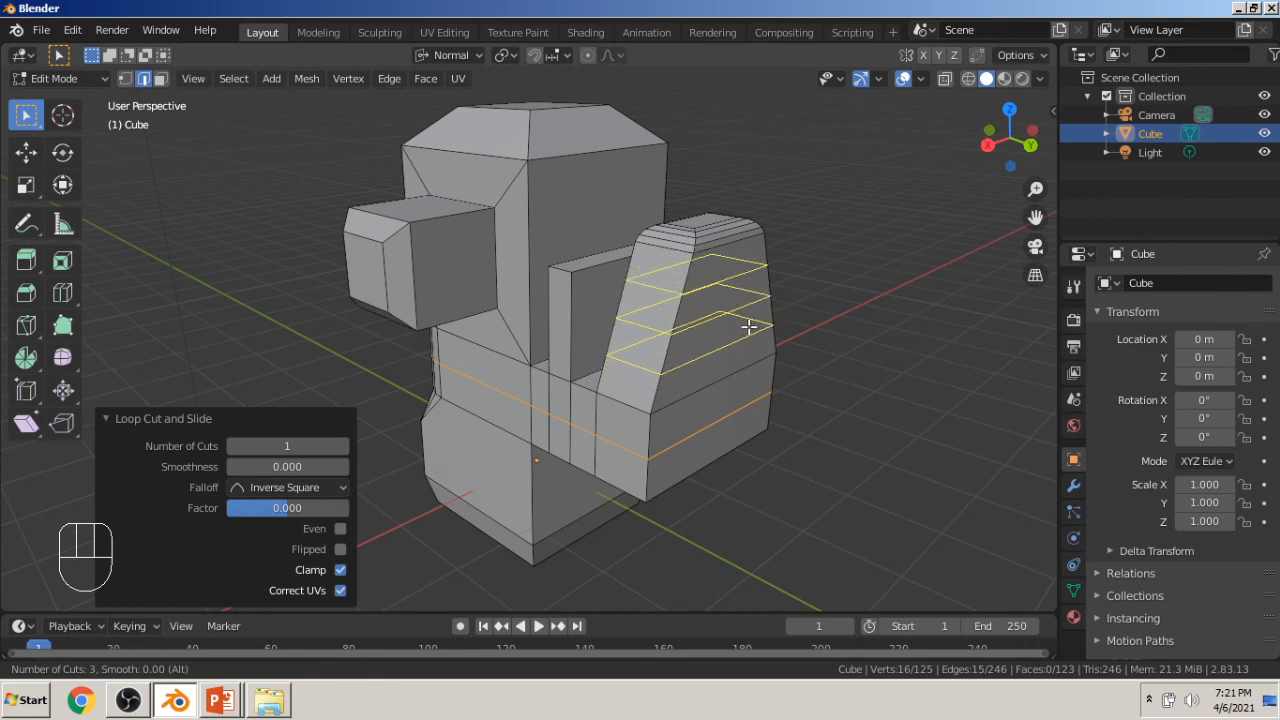
pyautogui.click(748, 318)
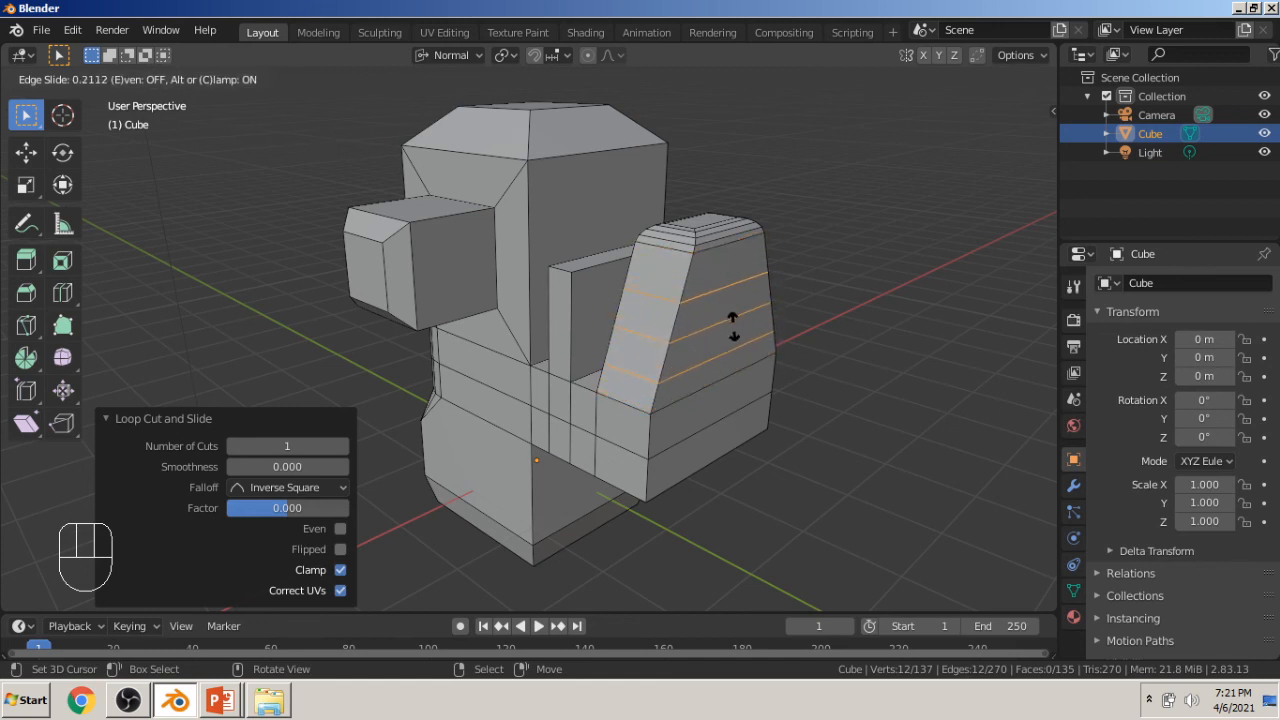
pyautogui.click(733, 326)
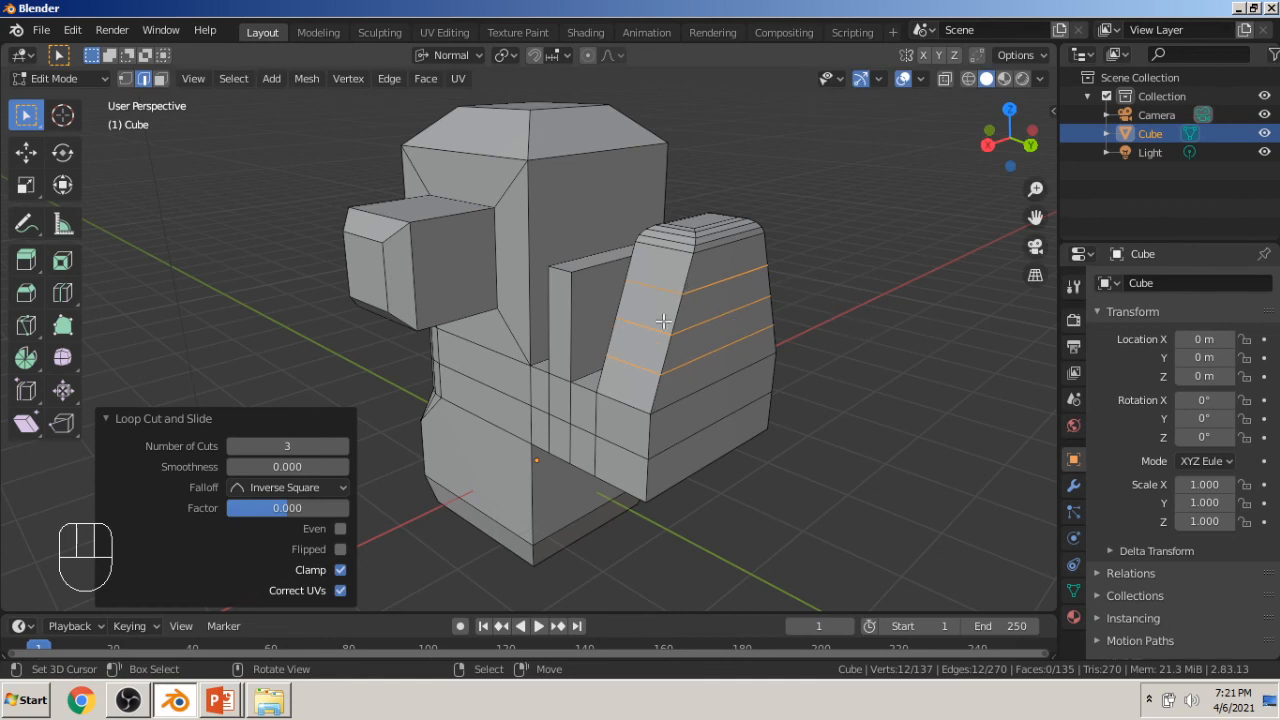
pyautogui.rightClick(797, 318)
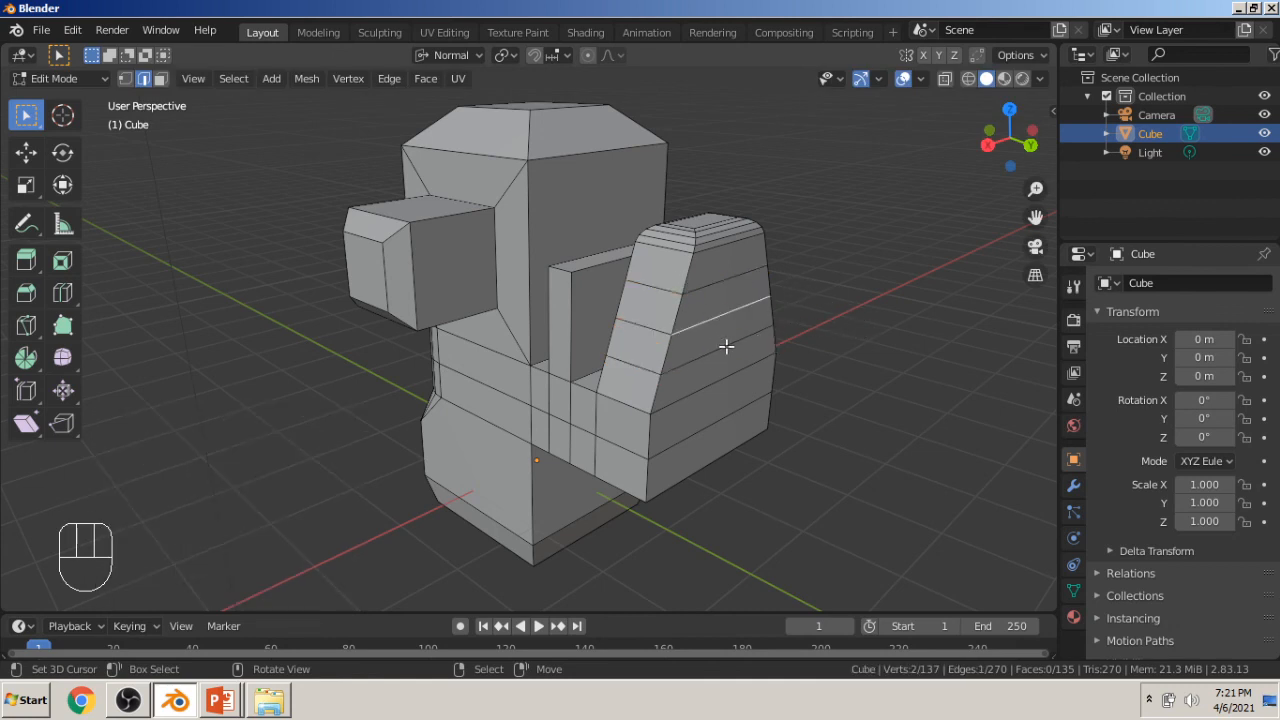
# Move the middle loop's outer edge on the raised end outward about 0.3 m along its normal Z and switch to Object Mode.
pyautogui.press('g')
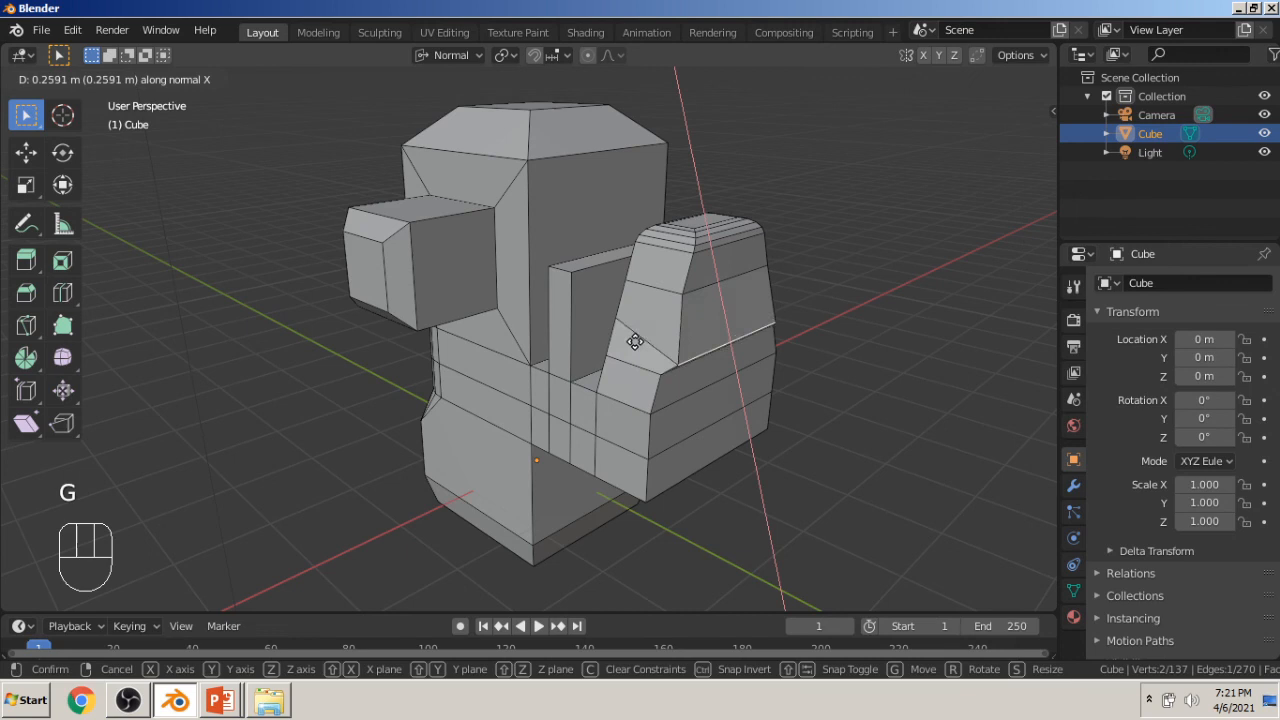
pyautogui.press('z')
pyautogui.press('z')
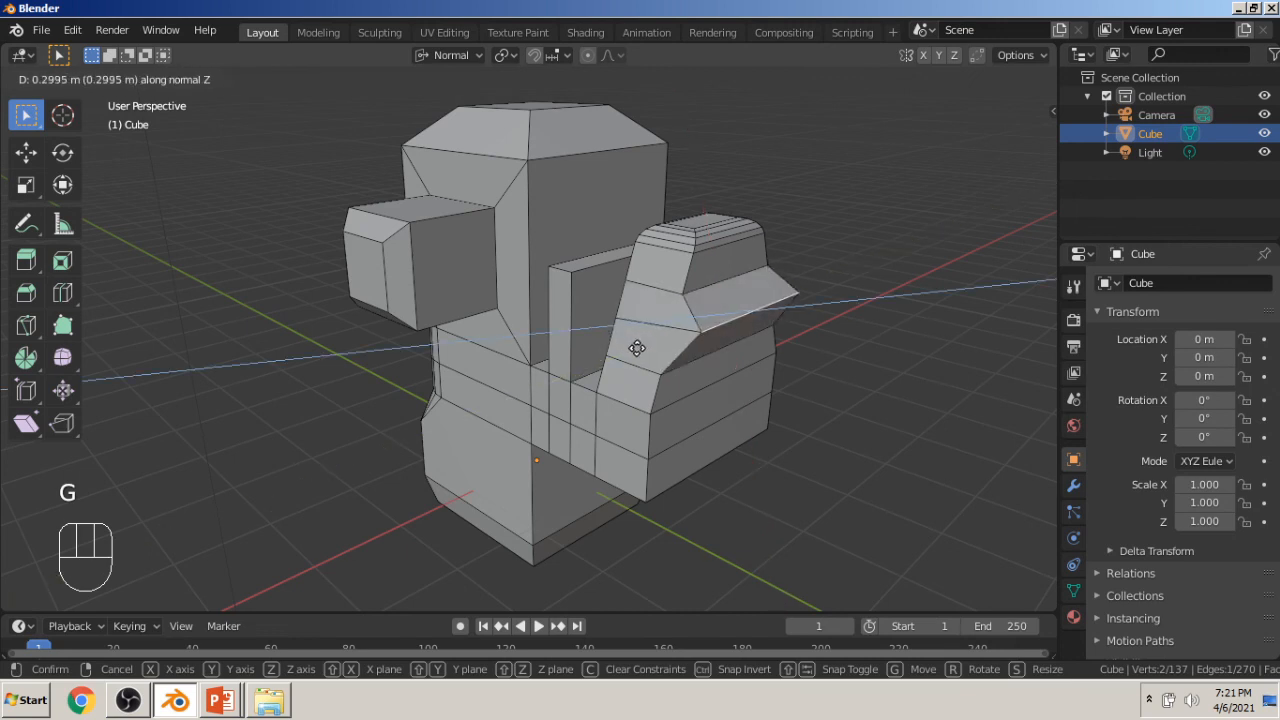
pyautogui.click(645, 352)
pyautogui.moveTo(772, 366); pyautogui.dragTo(543, 346, button='middle')
pyautogui.hotkey('shift', 'Tab')
pyautogui.press('Tab')
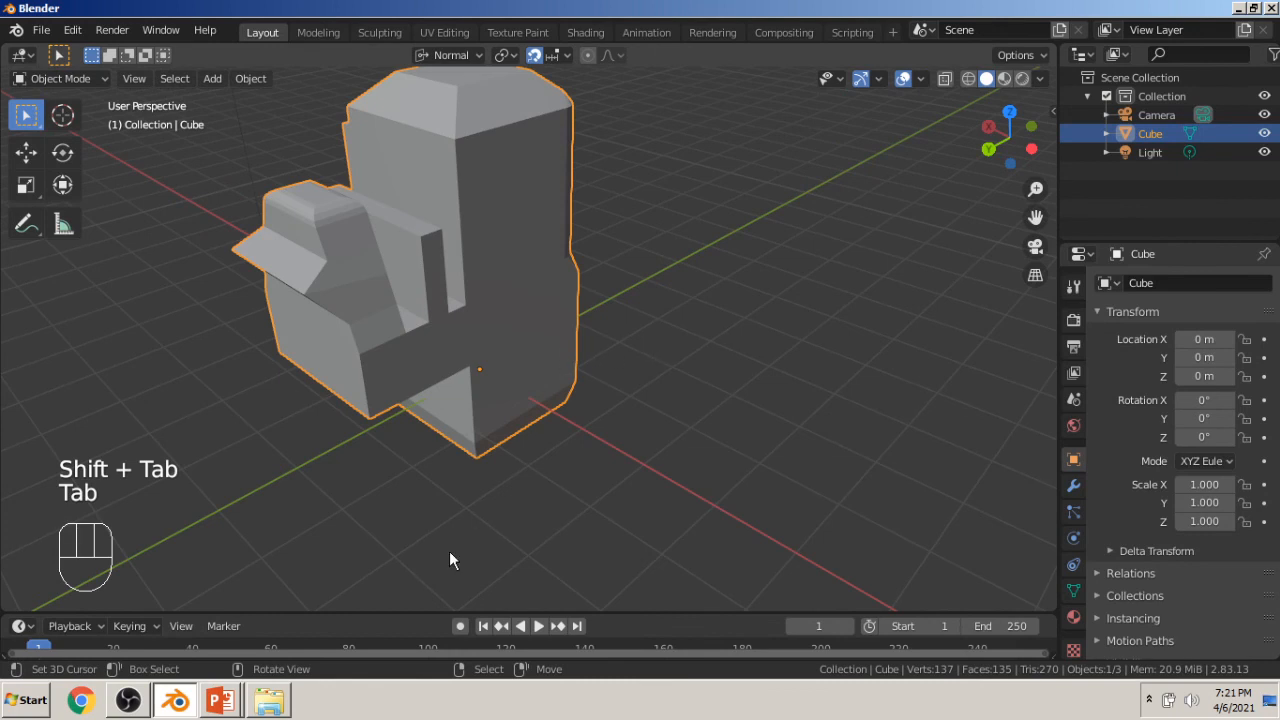
pyautogui.keyDown('shift'); pyautogui.moveTo(419, 325); pyautogui.dragTo(476, 431, button='middle'); pyautogui.keyUp('shift')
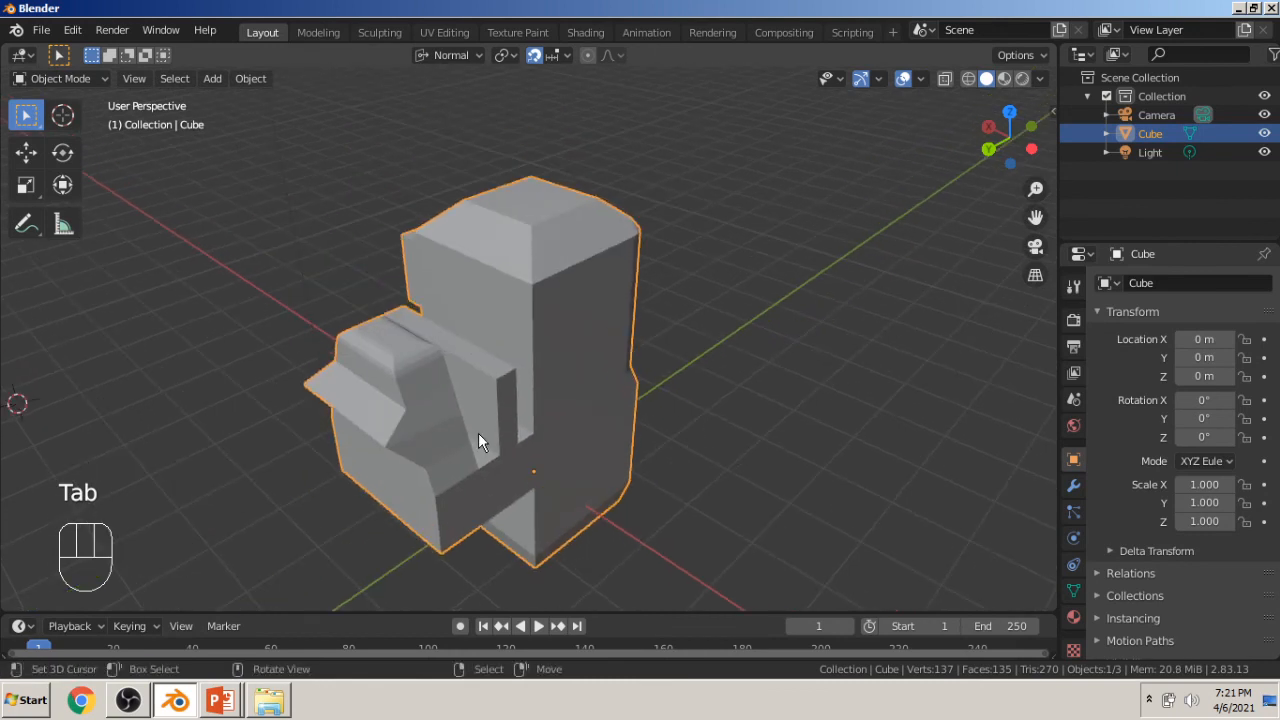
pyautogui.hotkey('alt', 'Tab')
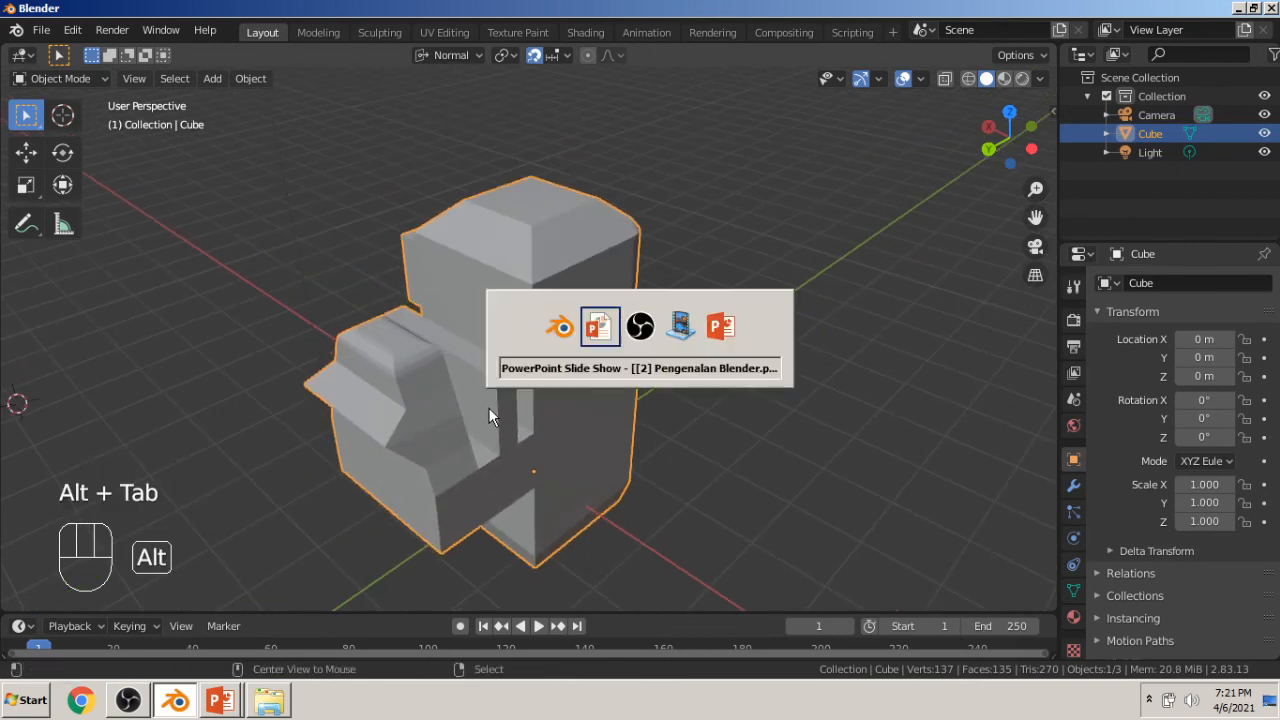
pyautogui.hotkey('alt', 'Tab')
pyautogui.hotkey('alt', 'Tab')
pyautogui.hotkey('alt', 'Tab')
pyautogui.hotkey('alt', 'Tab')
pyautogui.hotkey('alt', 'Tab')
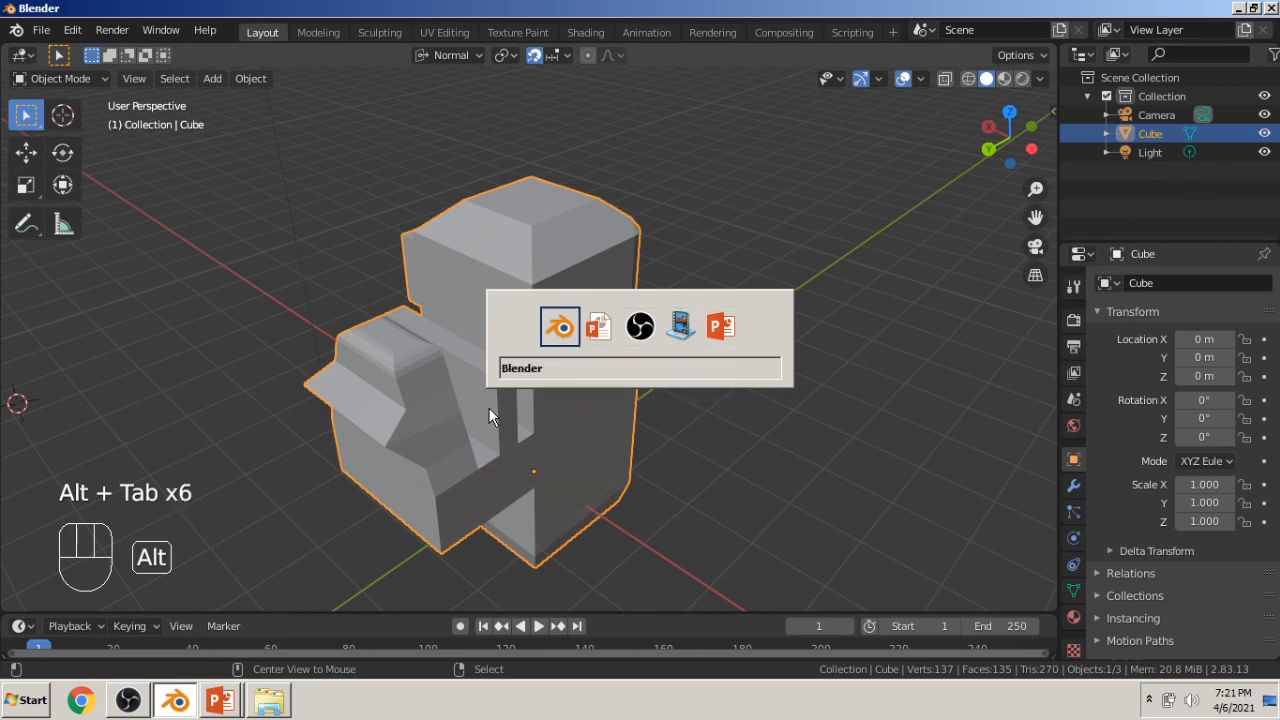